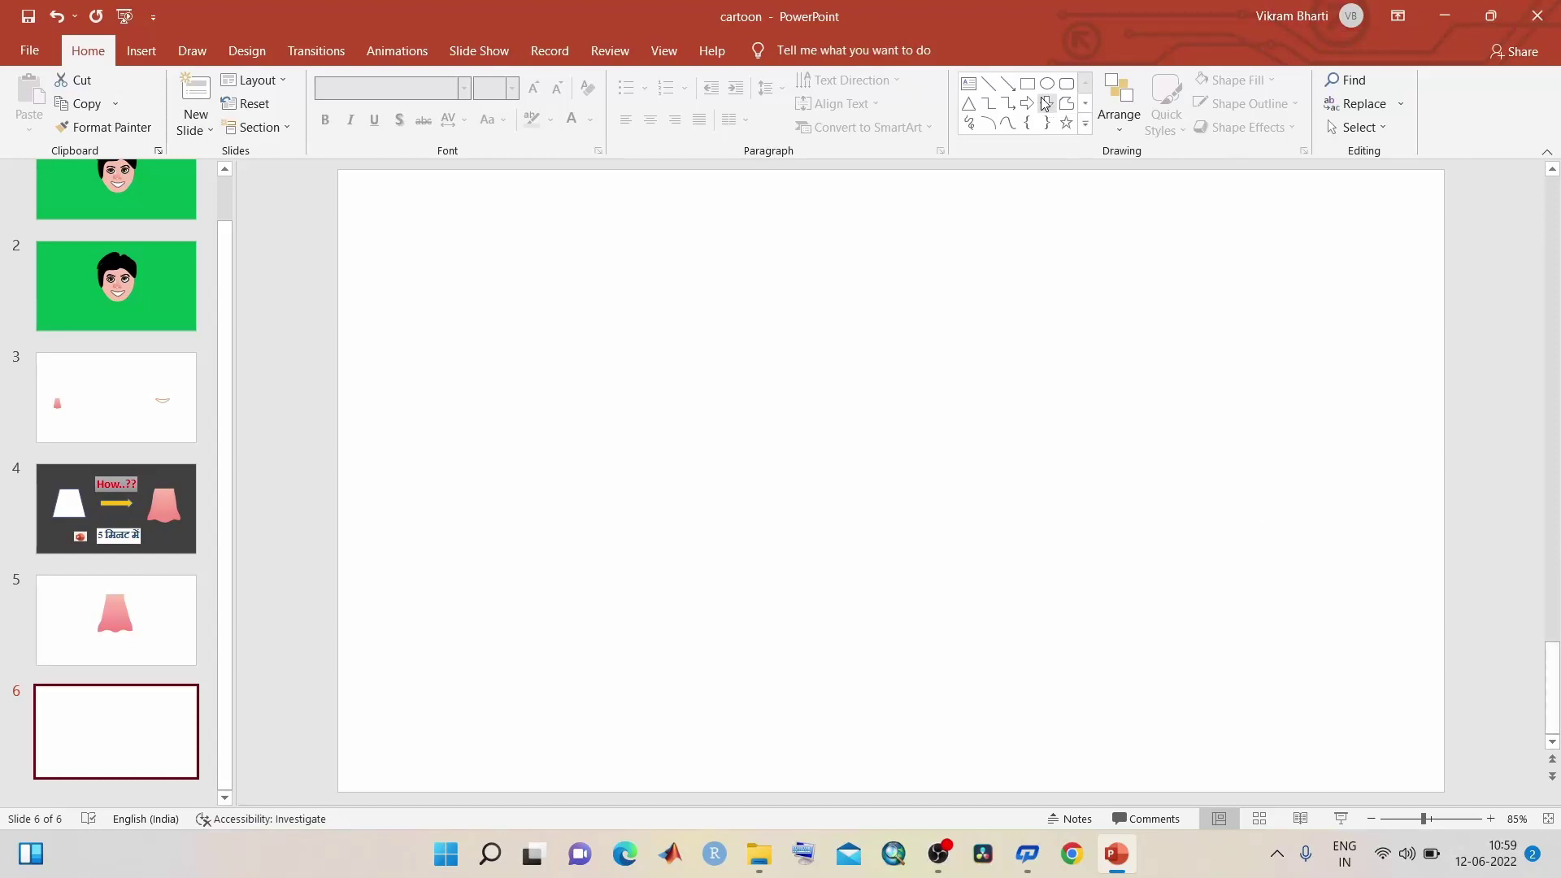
Step: Trace a closed leaf-shaped curve with a pointed left tail near the centre of slide 6
click(1008, 125)
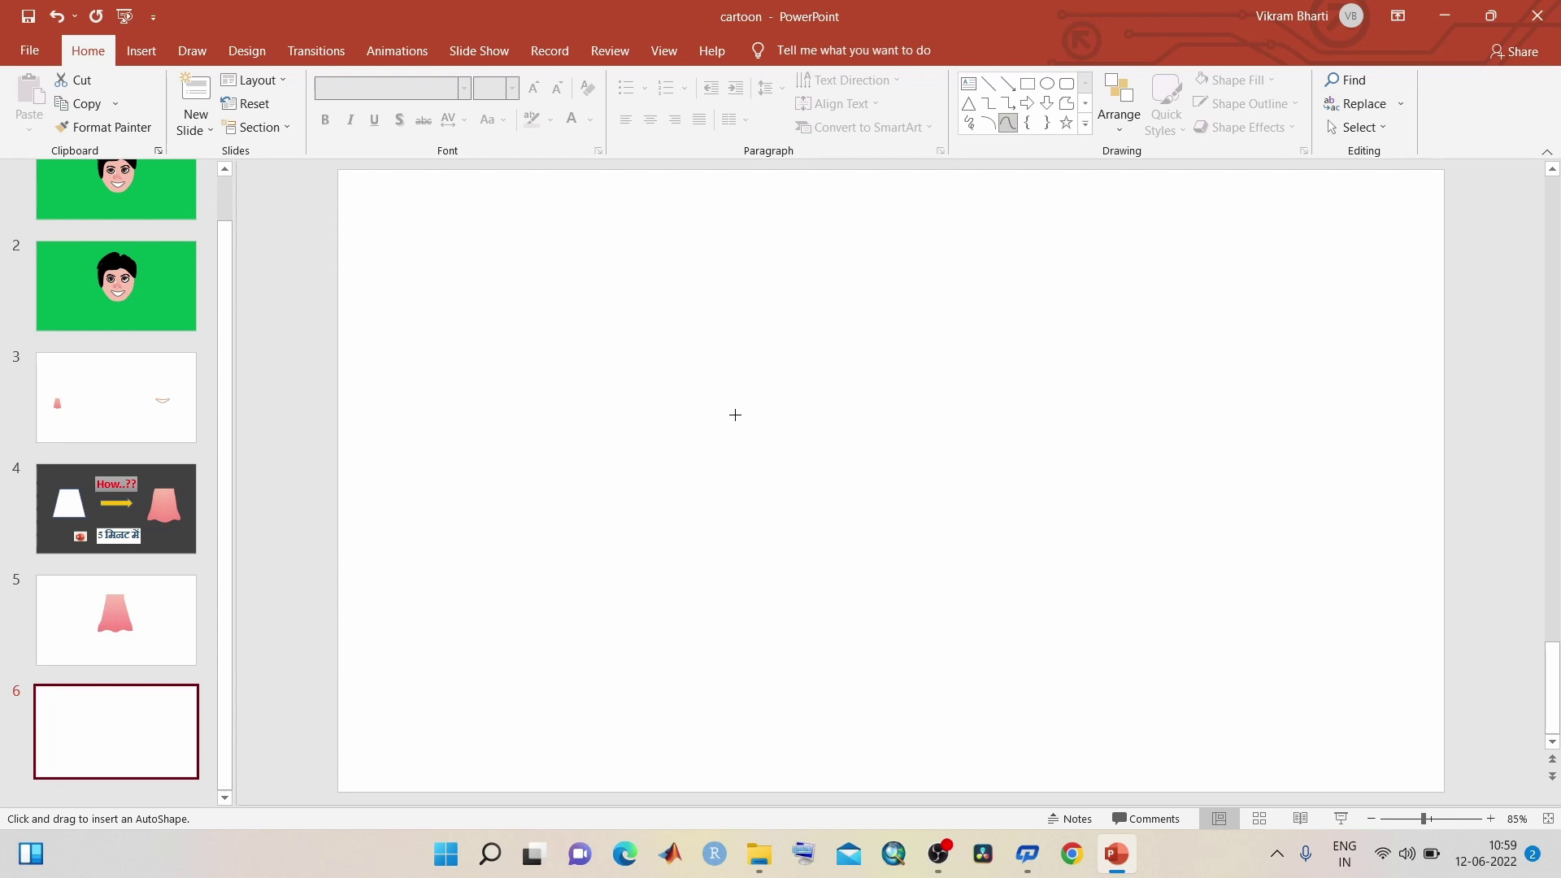
click(735, 415)
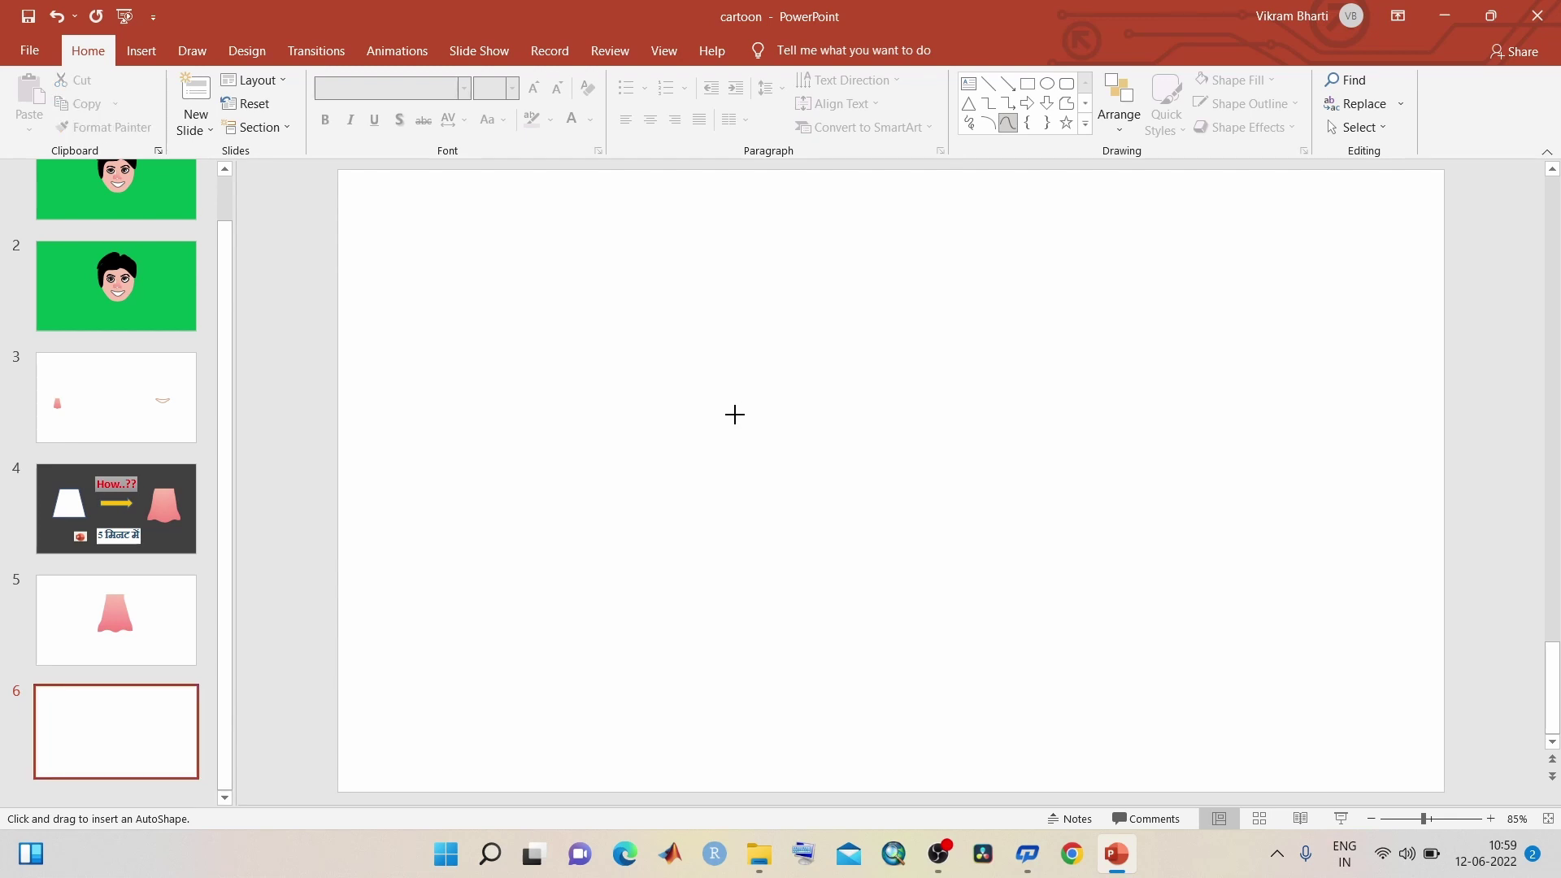
click(878, 369)
click(1013, 443)
click(887, 518)
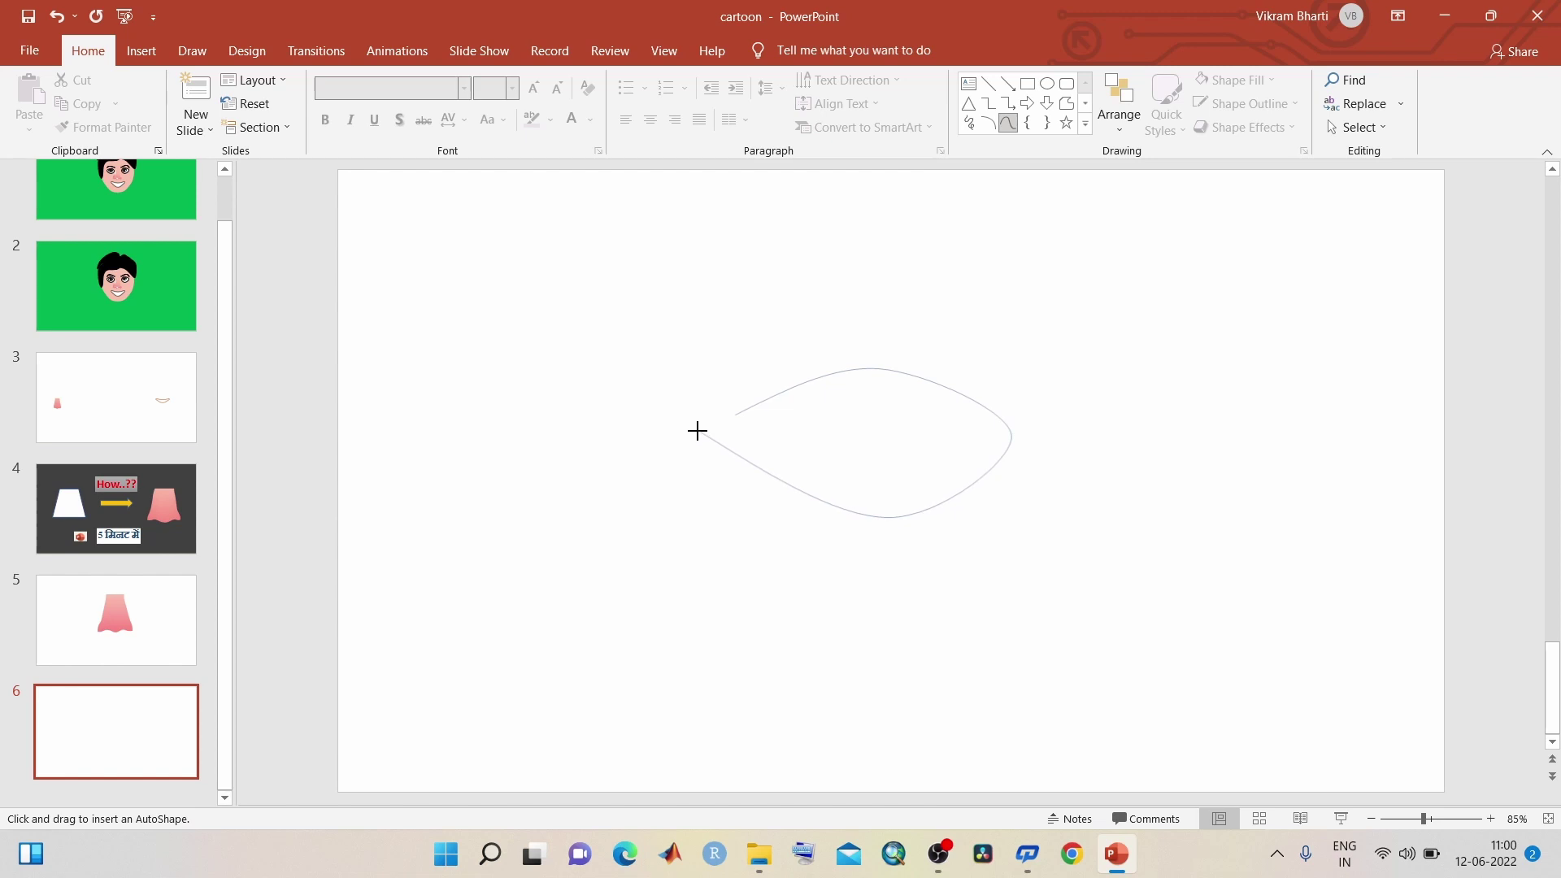
click(689, 420)
click(733, 414)
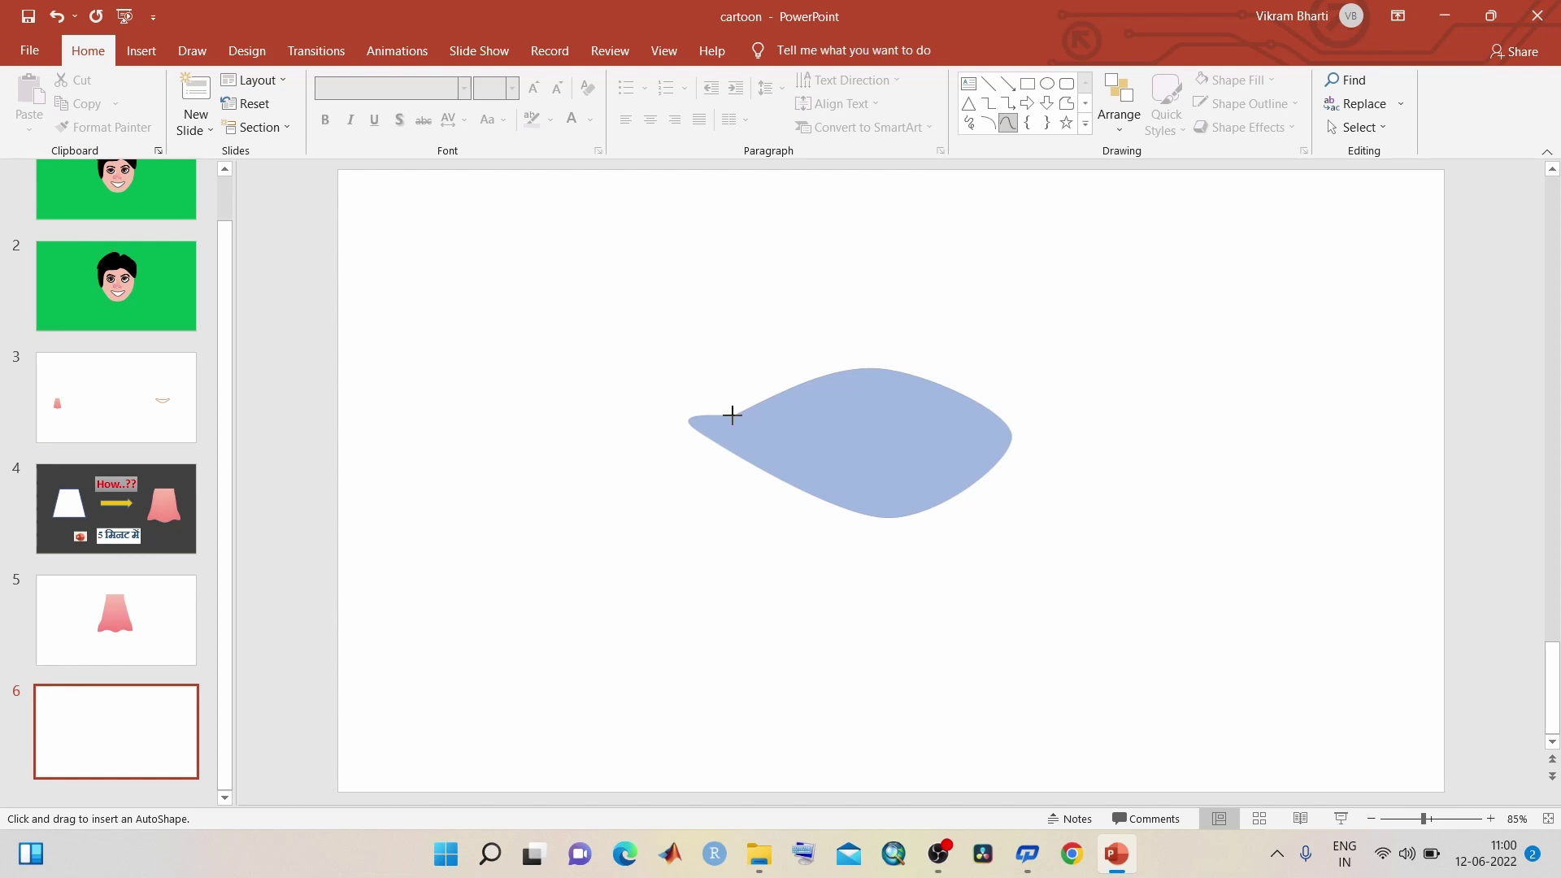
double_click(732, 415)
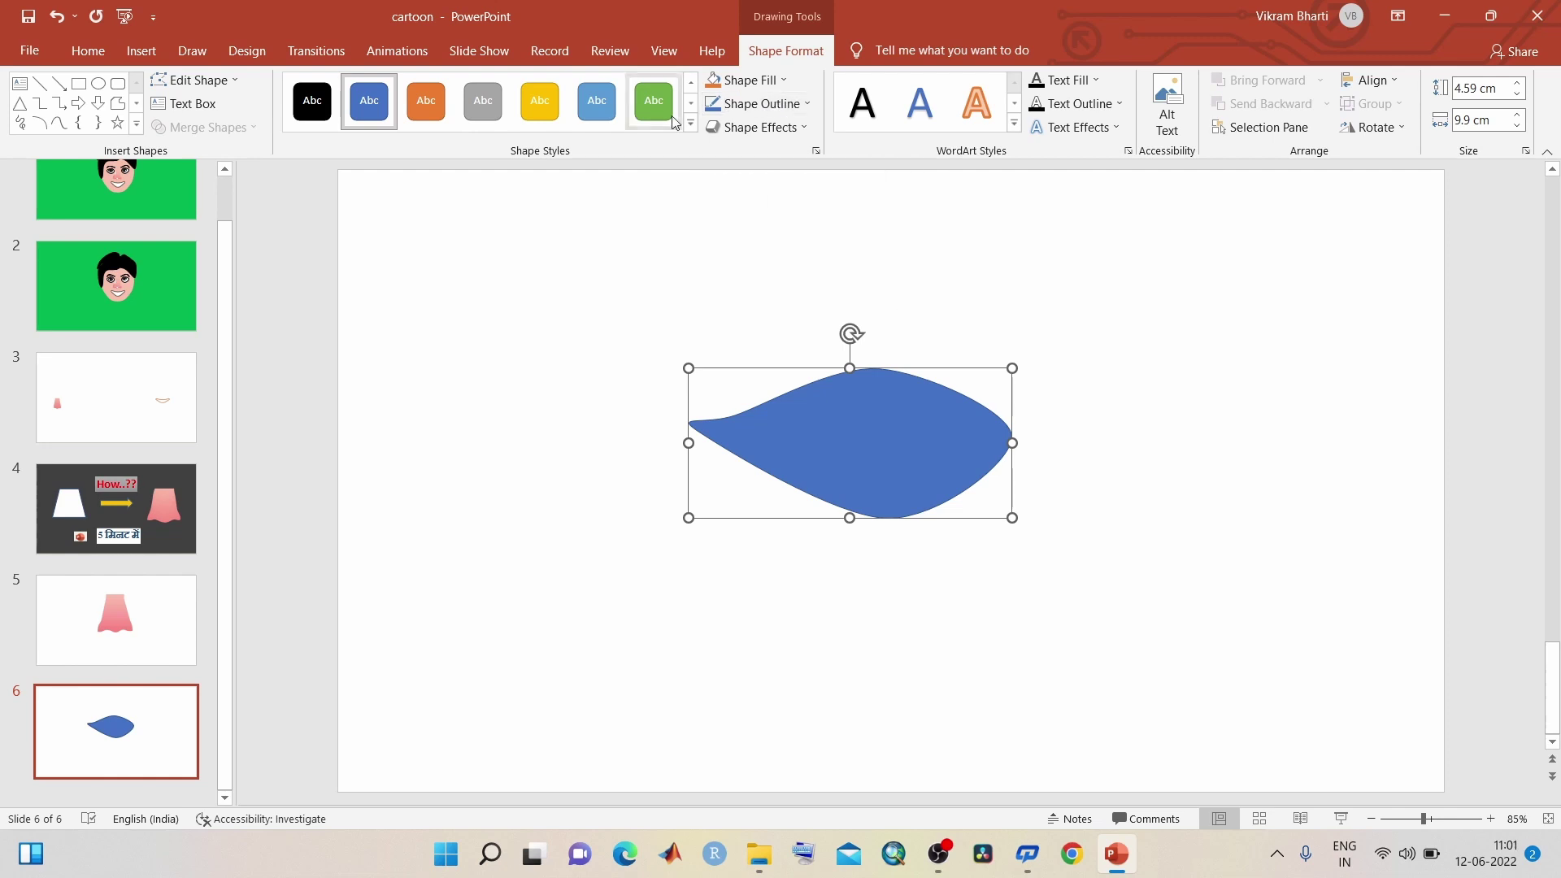
click(1155, 365)
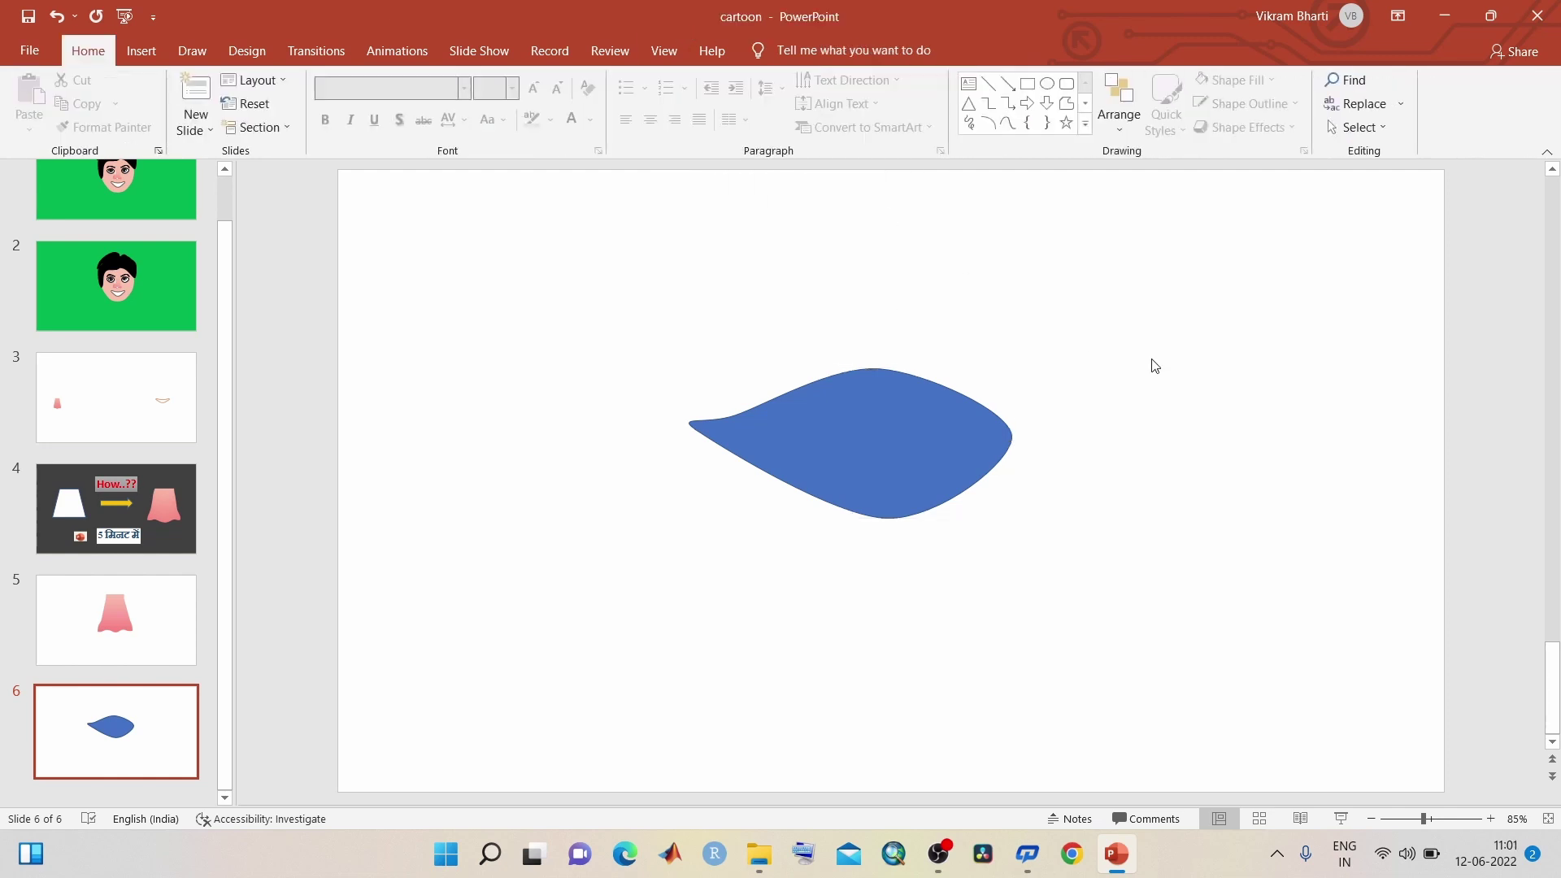
Step: Set slide 6's background to solid standard green, after trying dark blue and gold
right_click(1155, 366)
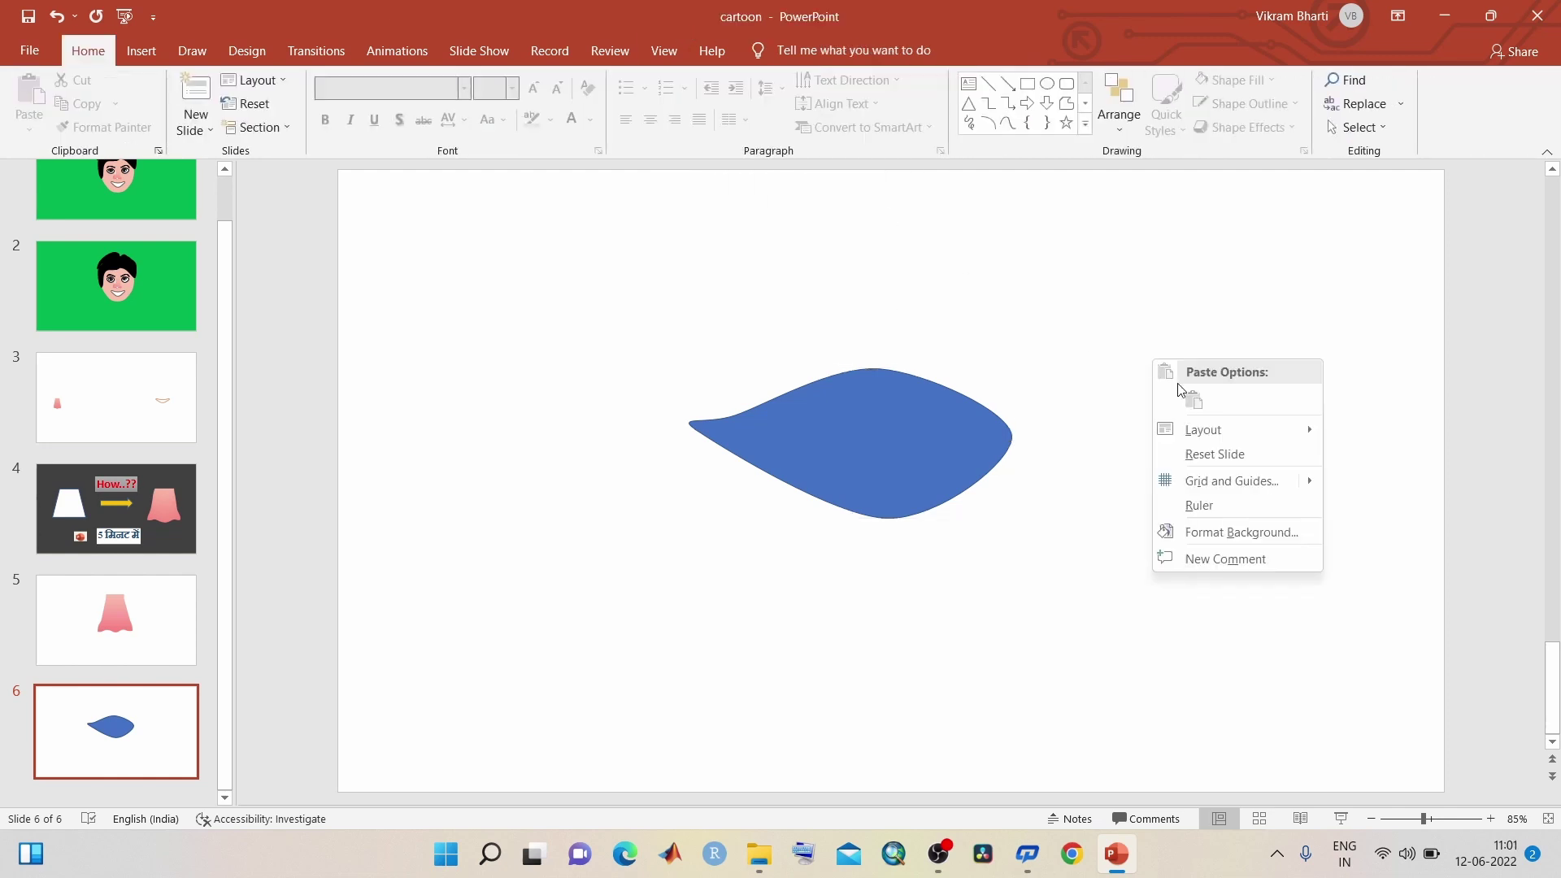
click(1266, 524)
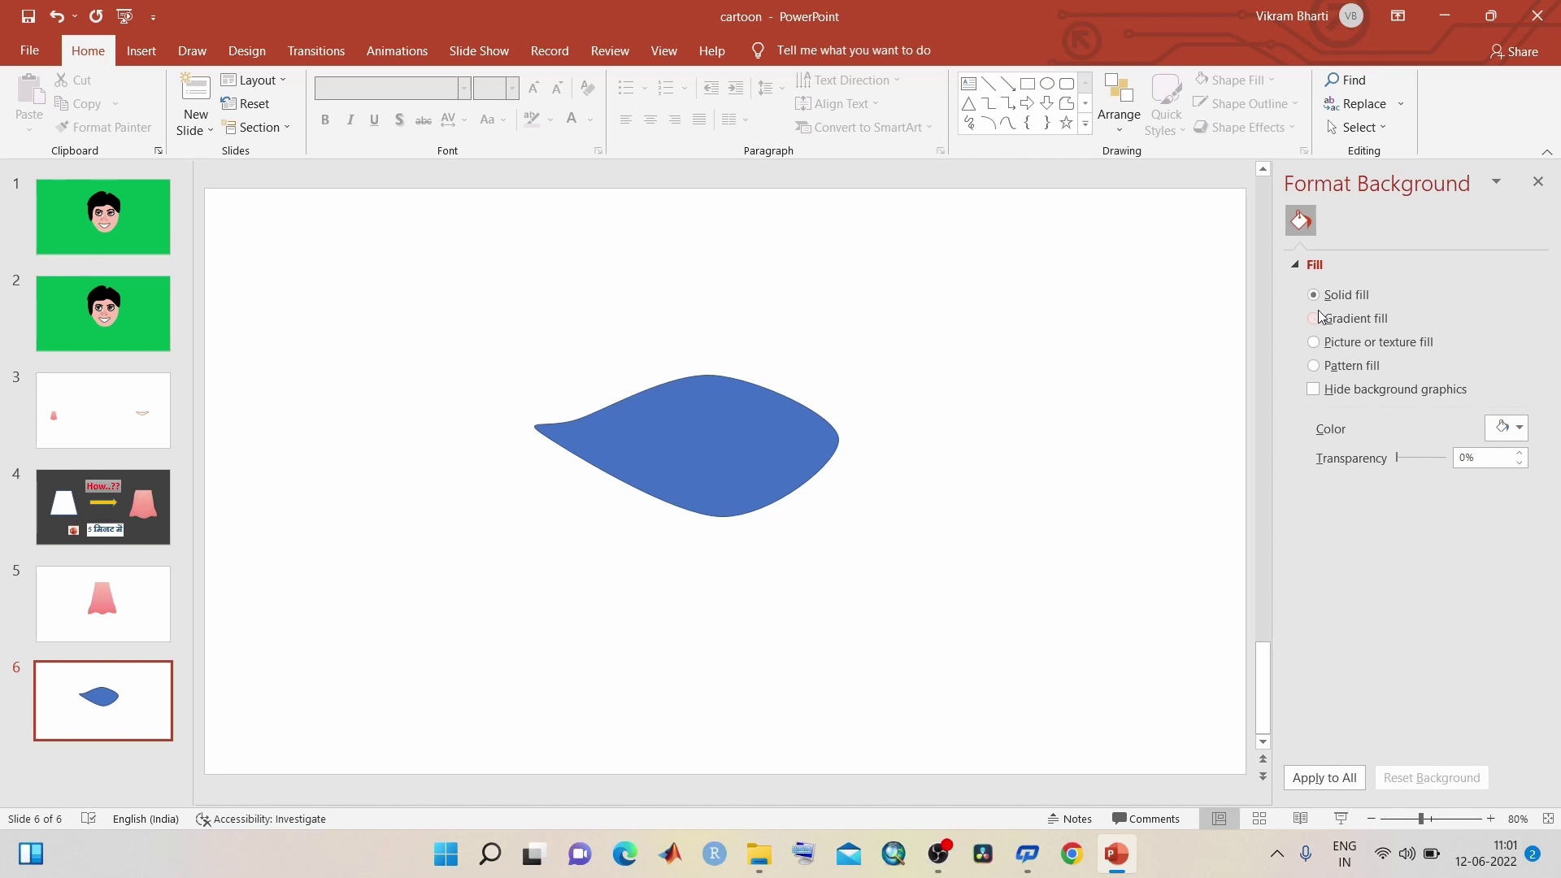
click(1509, 428)
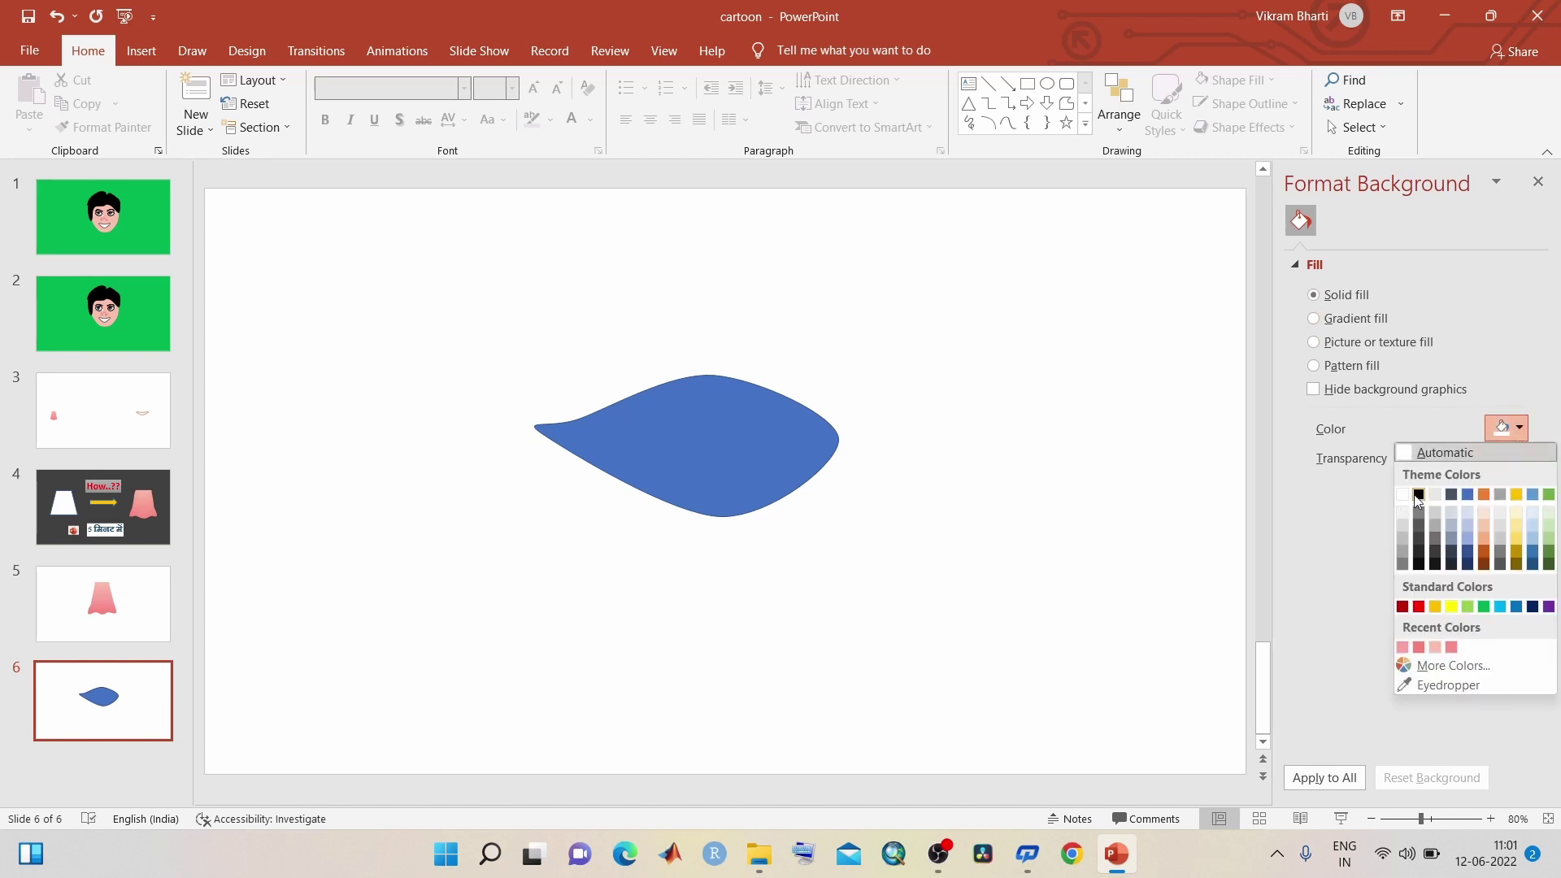
click(1469, 556)
click(1513, 429)
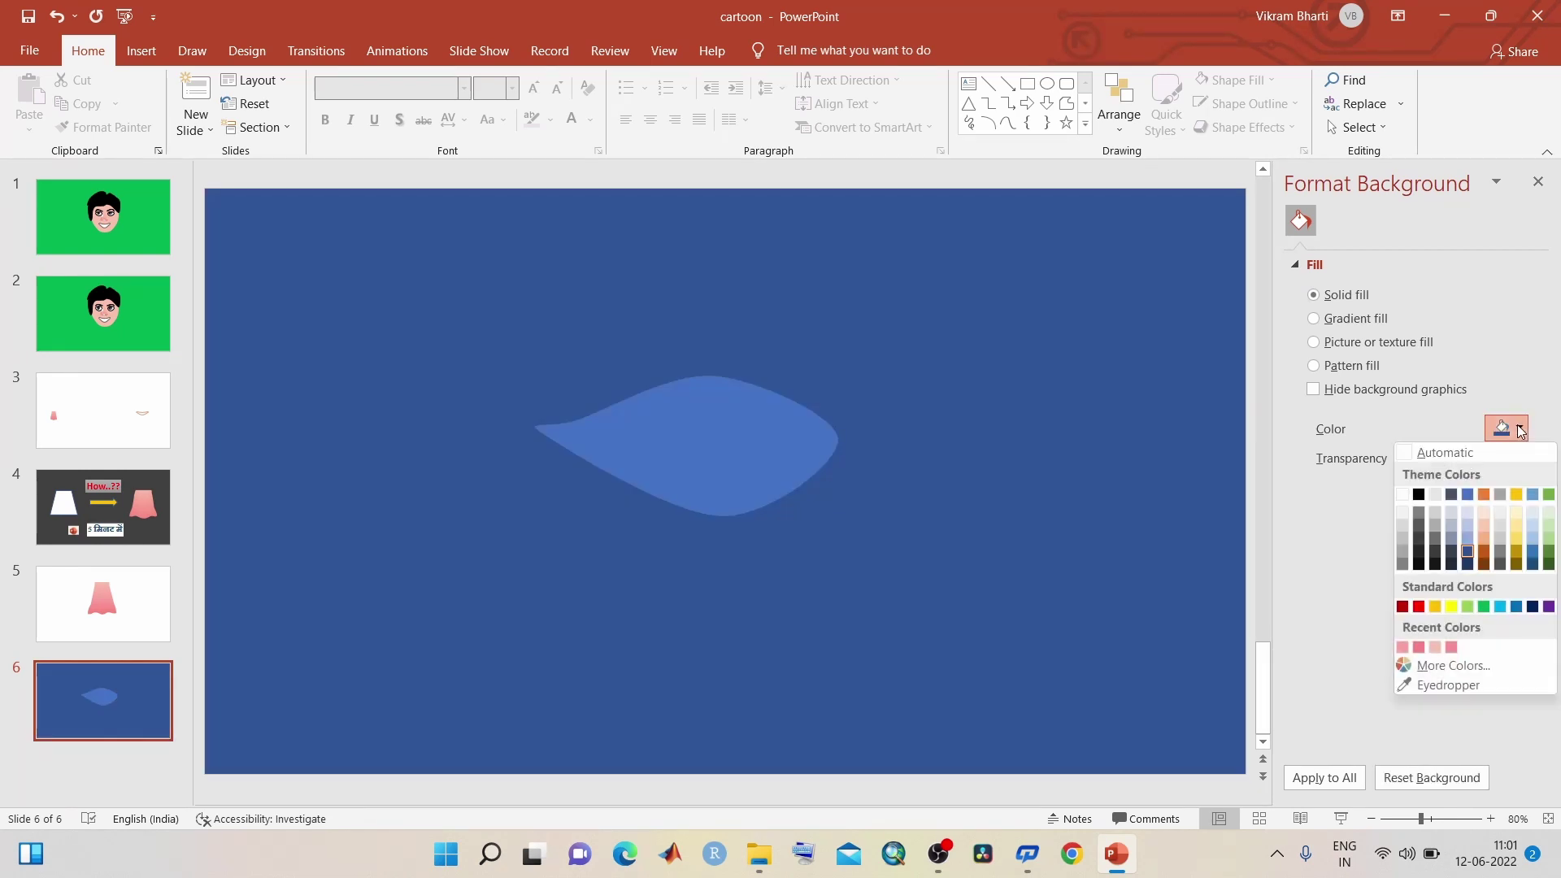
click(1517, 553)
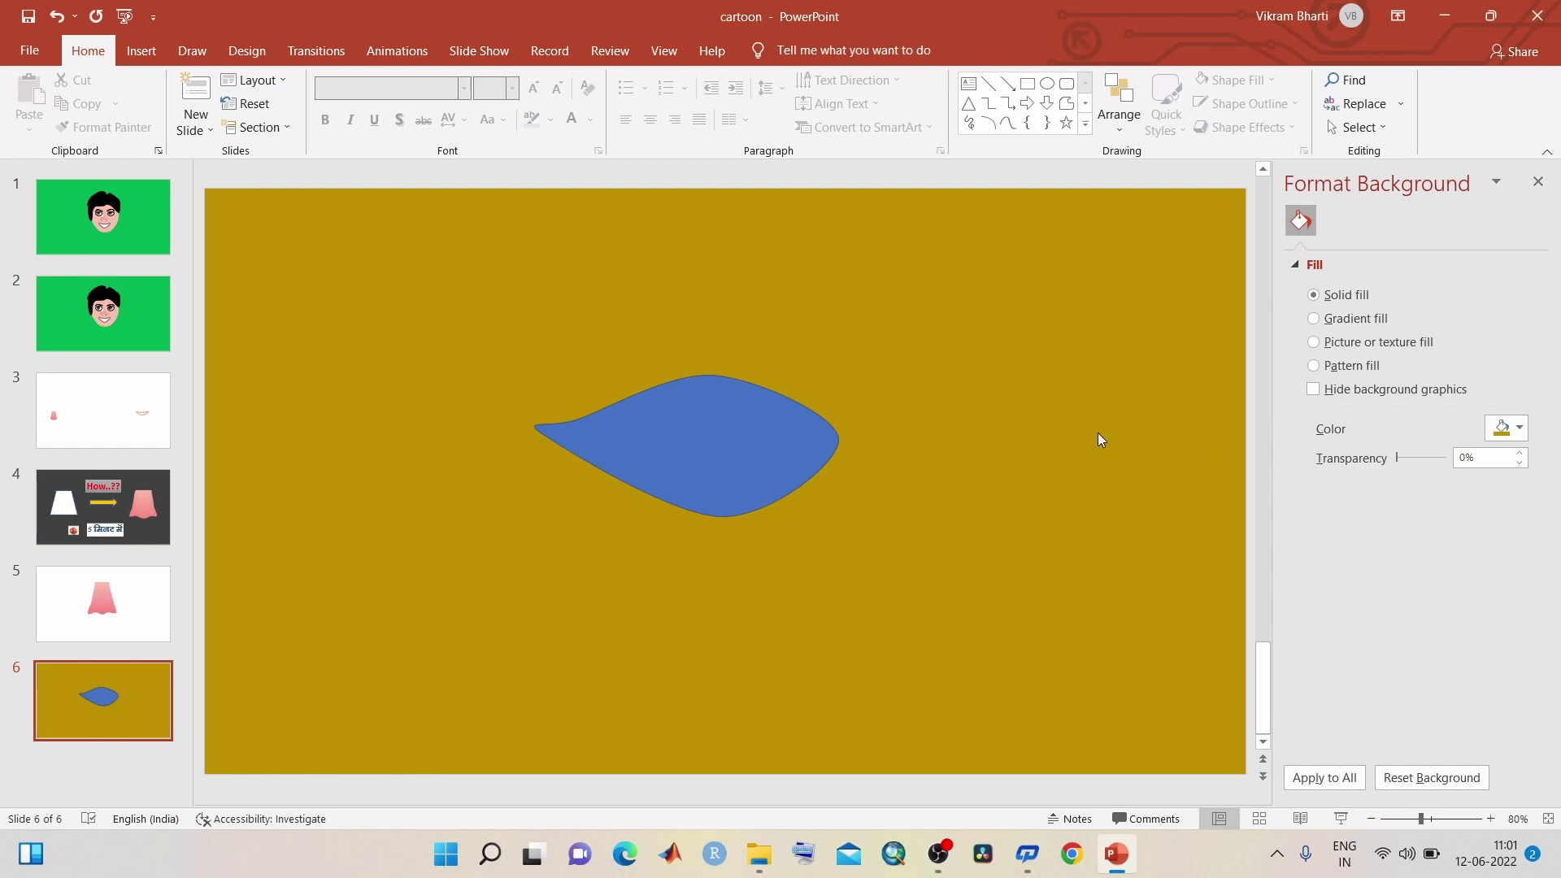
click(1509, 430)
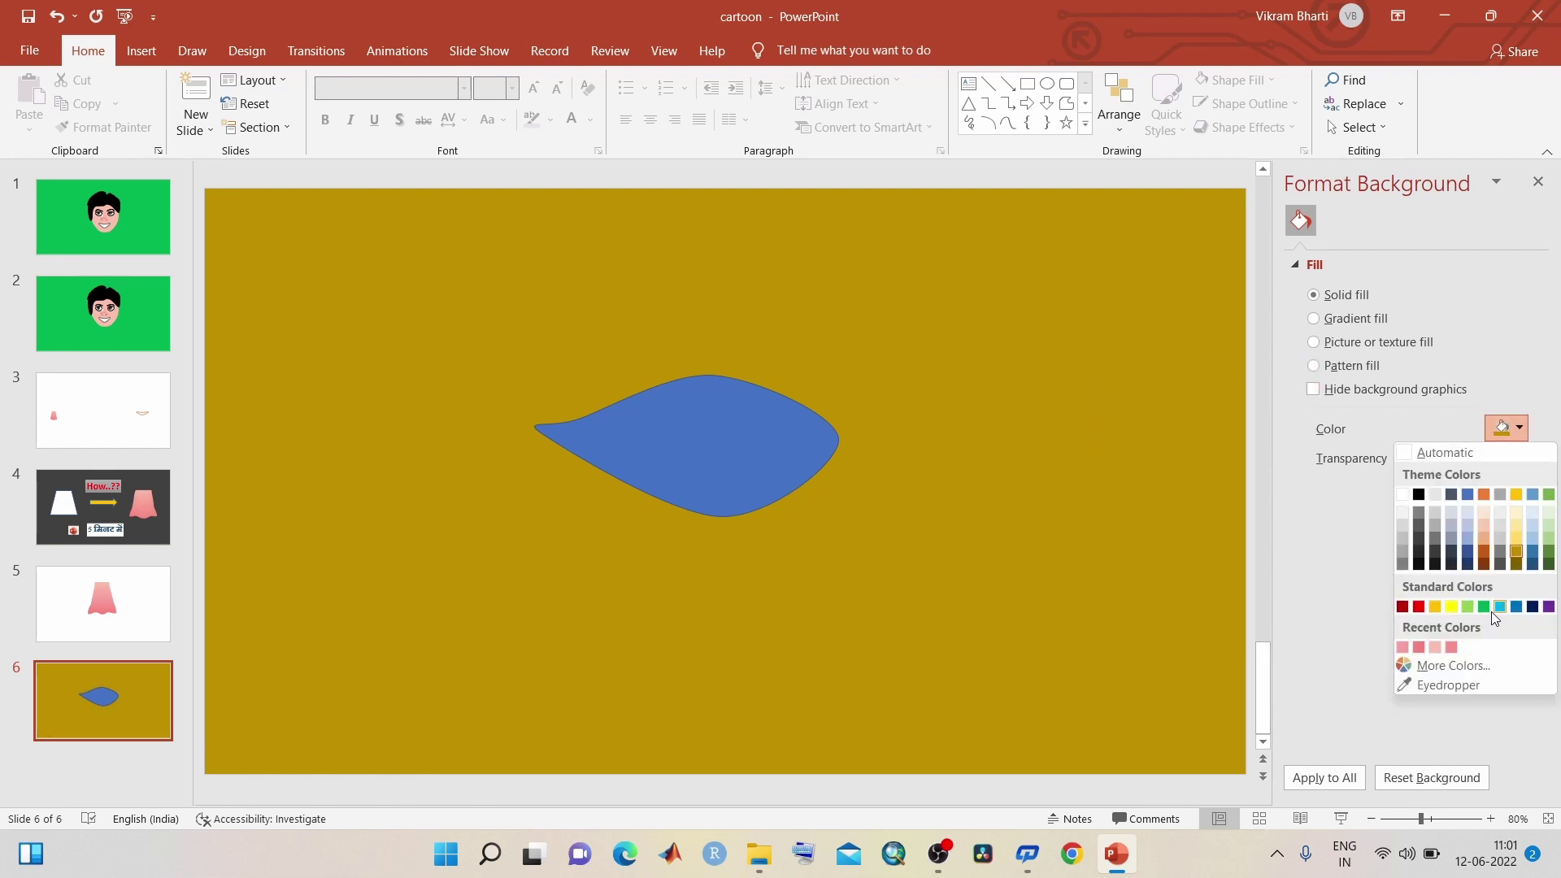
click(1480, 609)
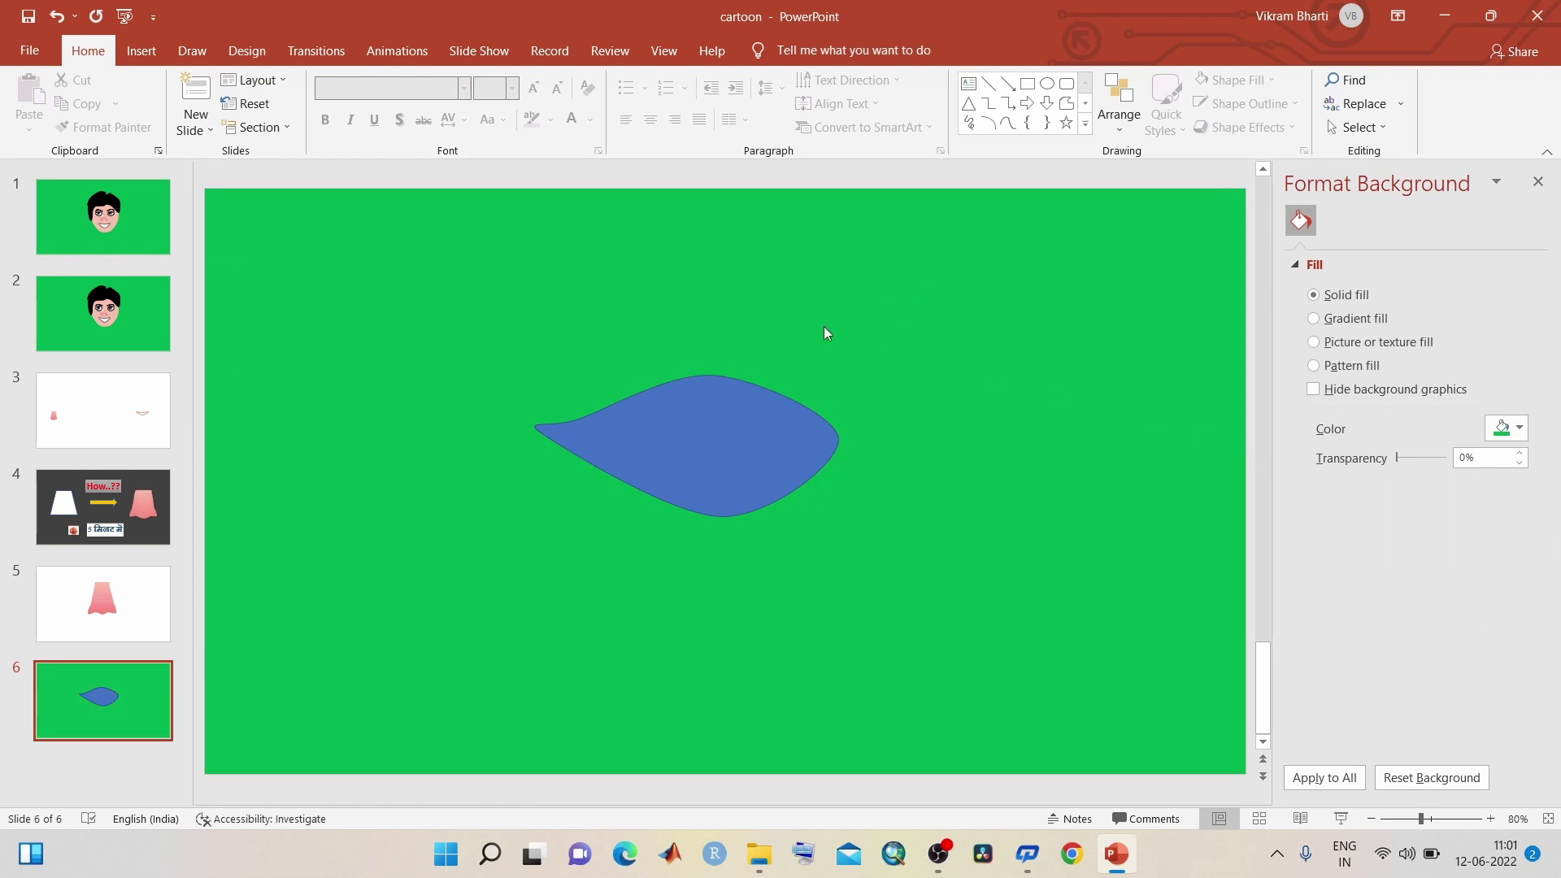
click(759, 425)
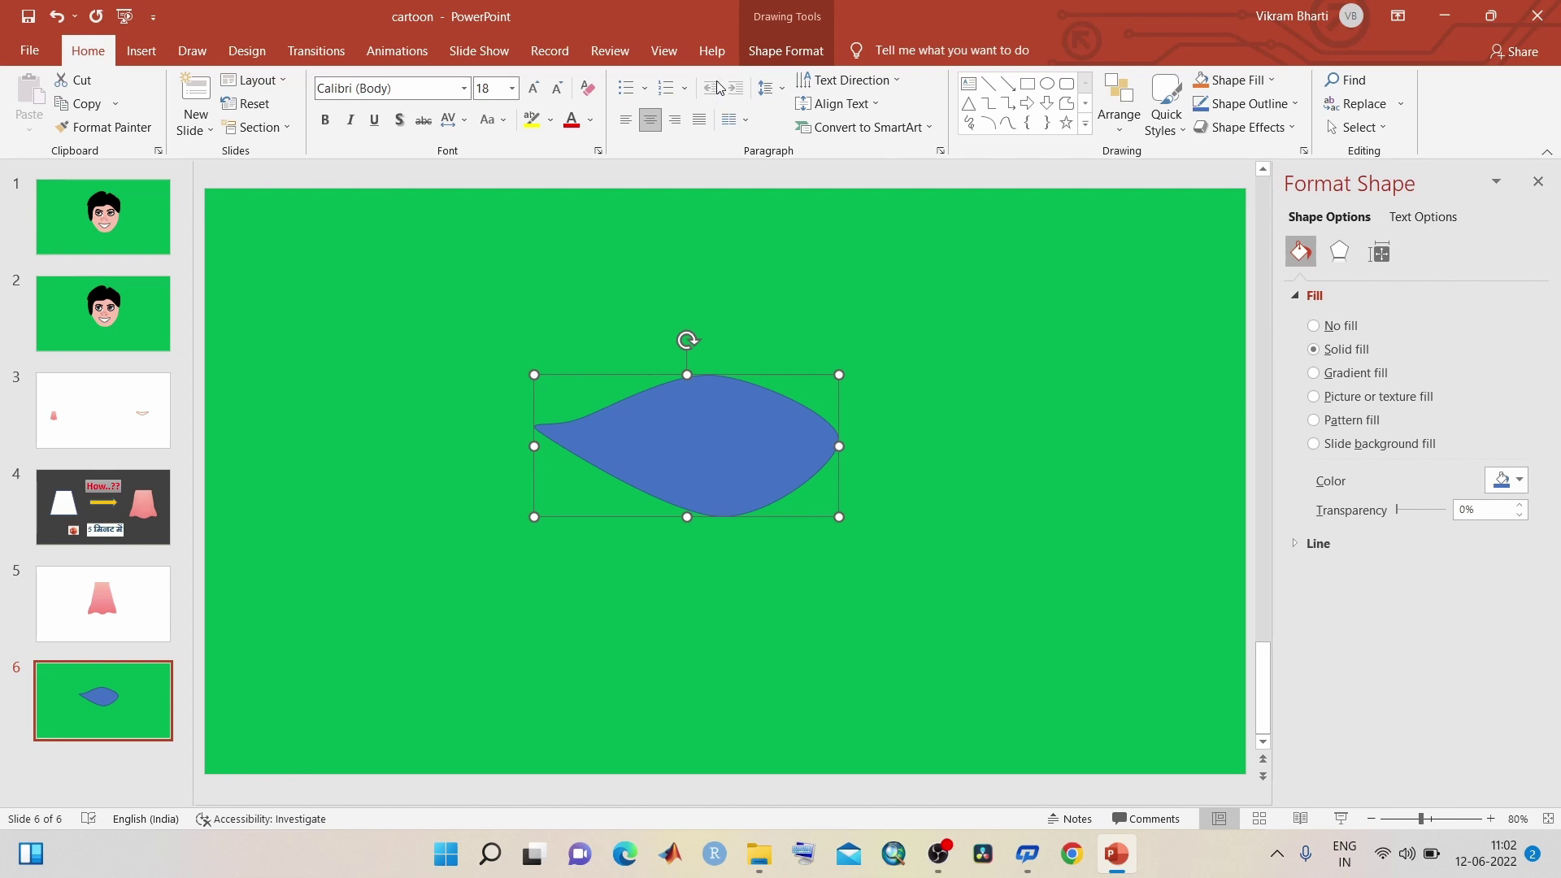
Step: Fill the leaf shape white and remove its outline
click(1274, 81)
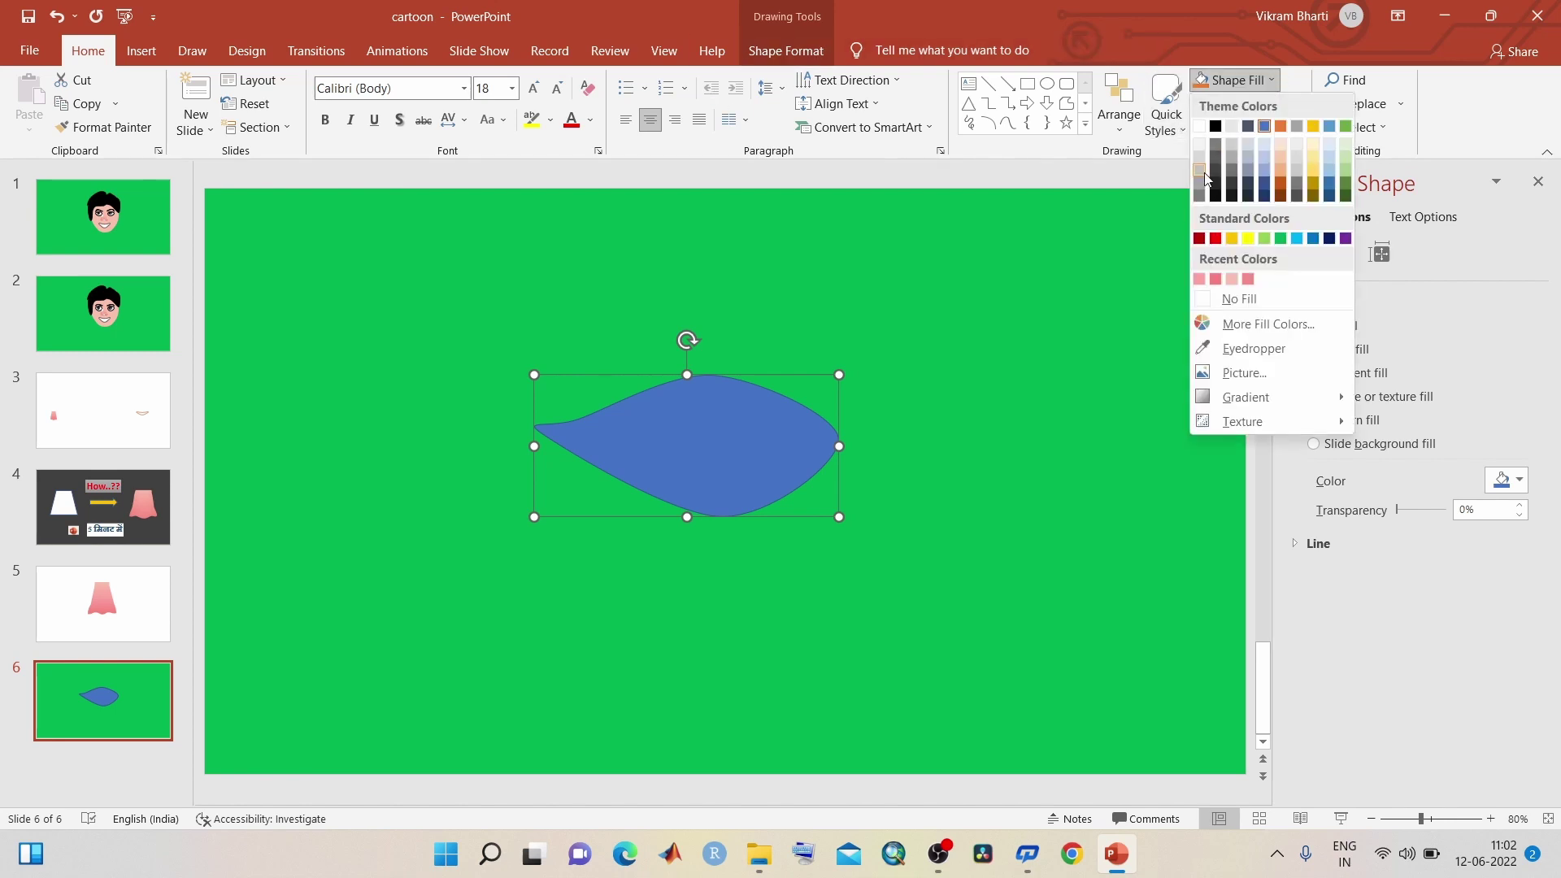
click(1204, 126)
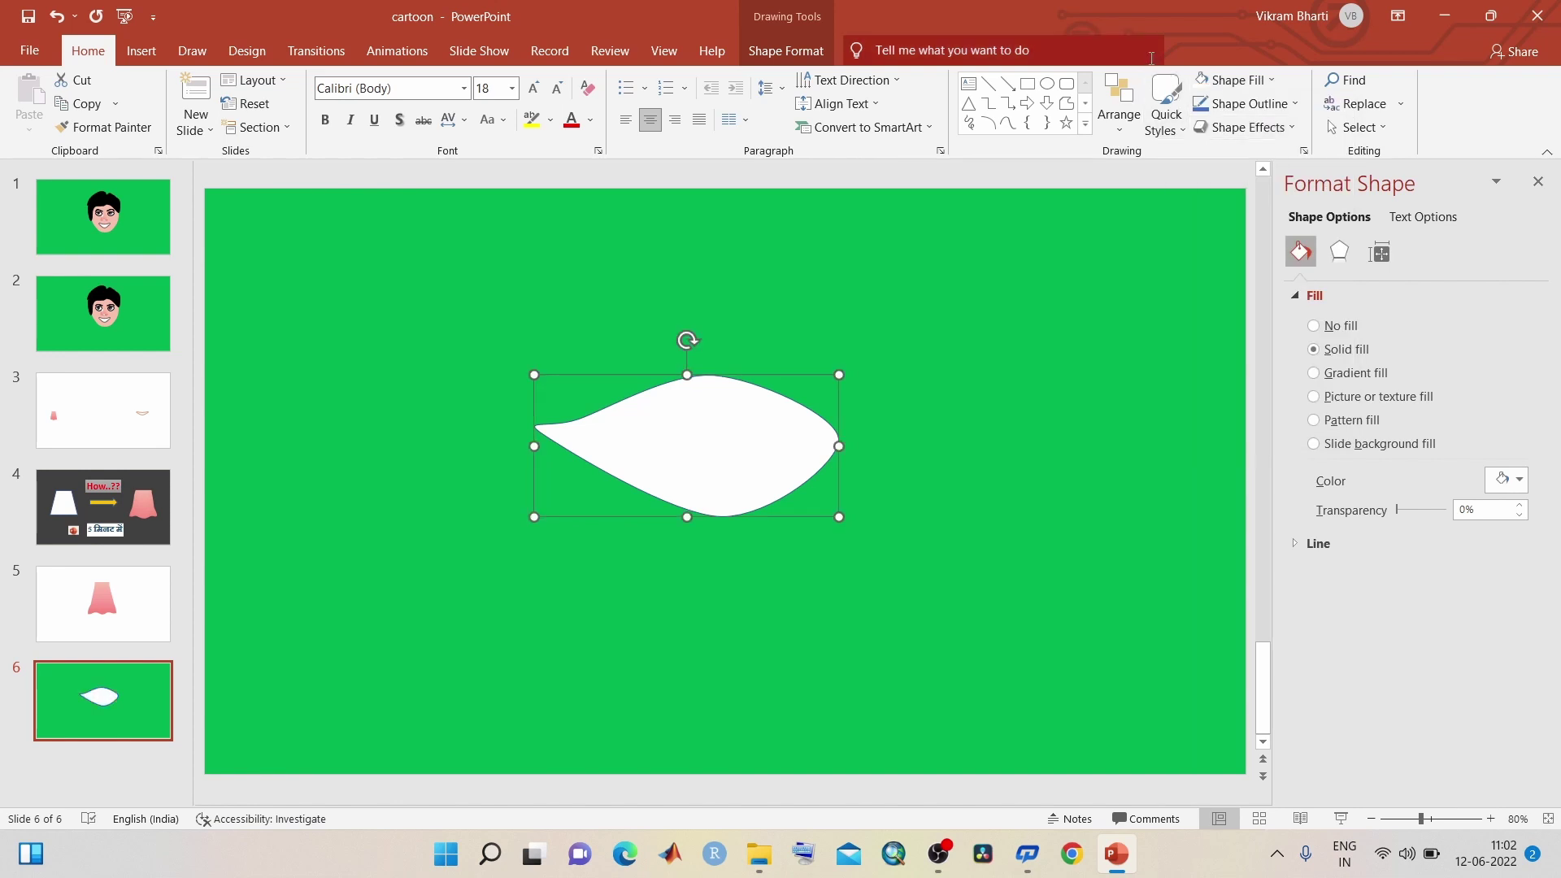
click(1289, 104)
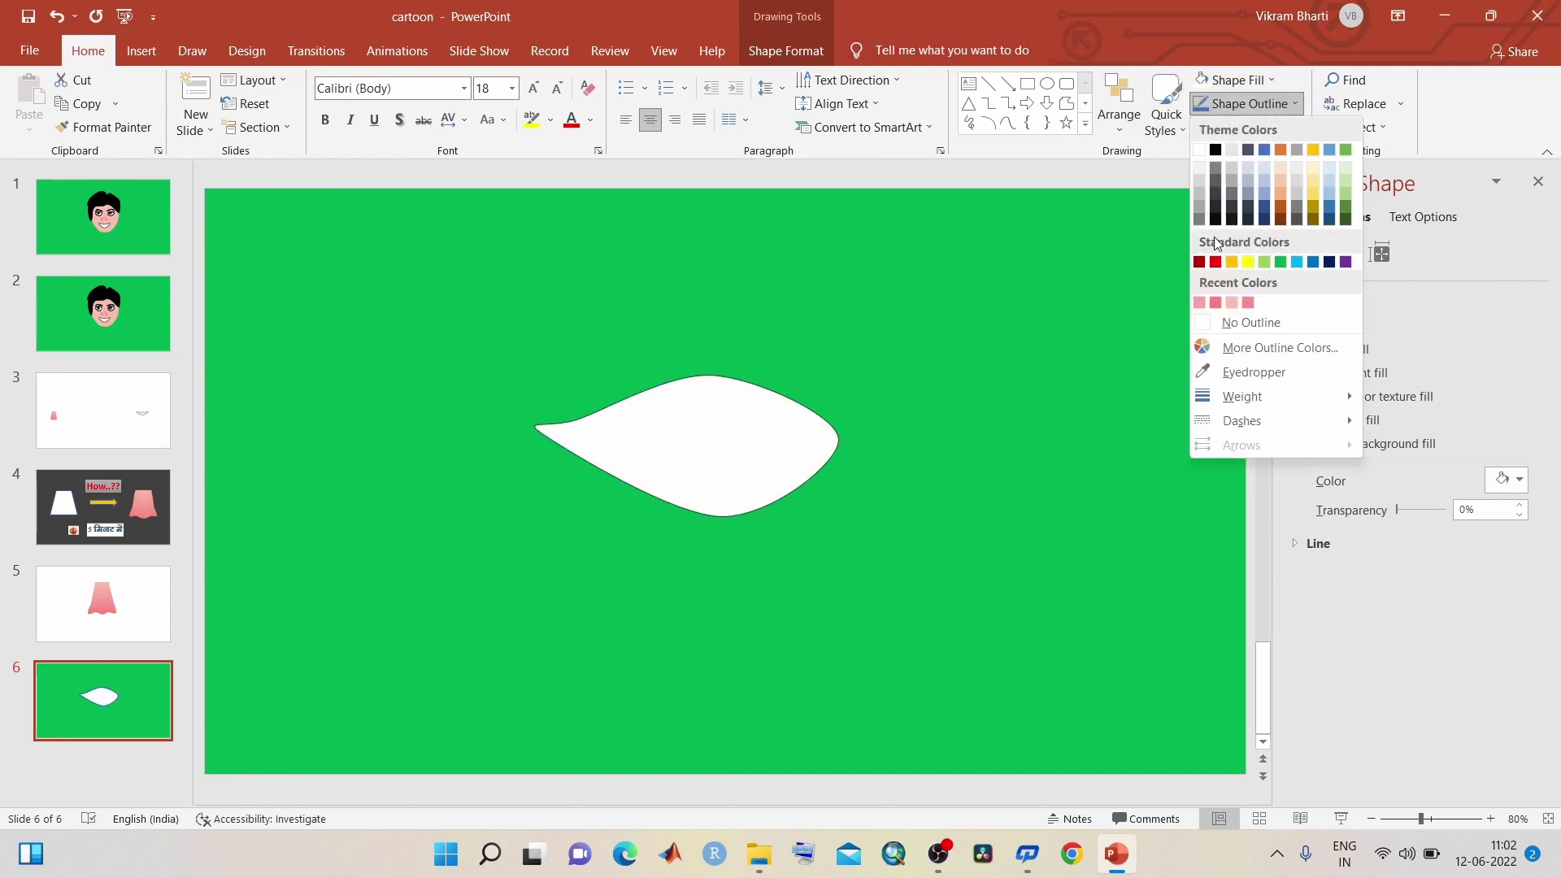
click(1240, 322)
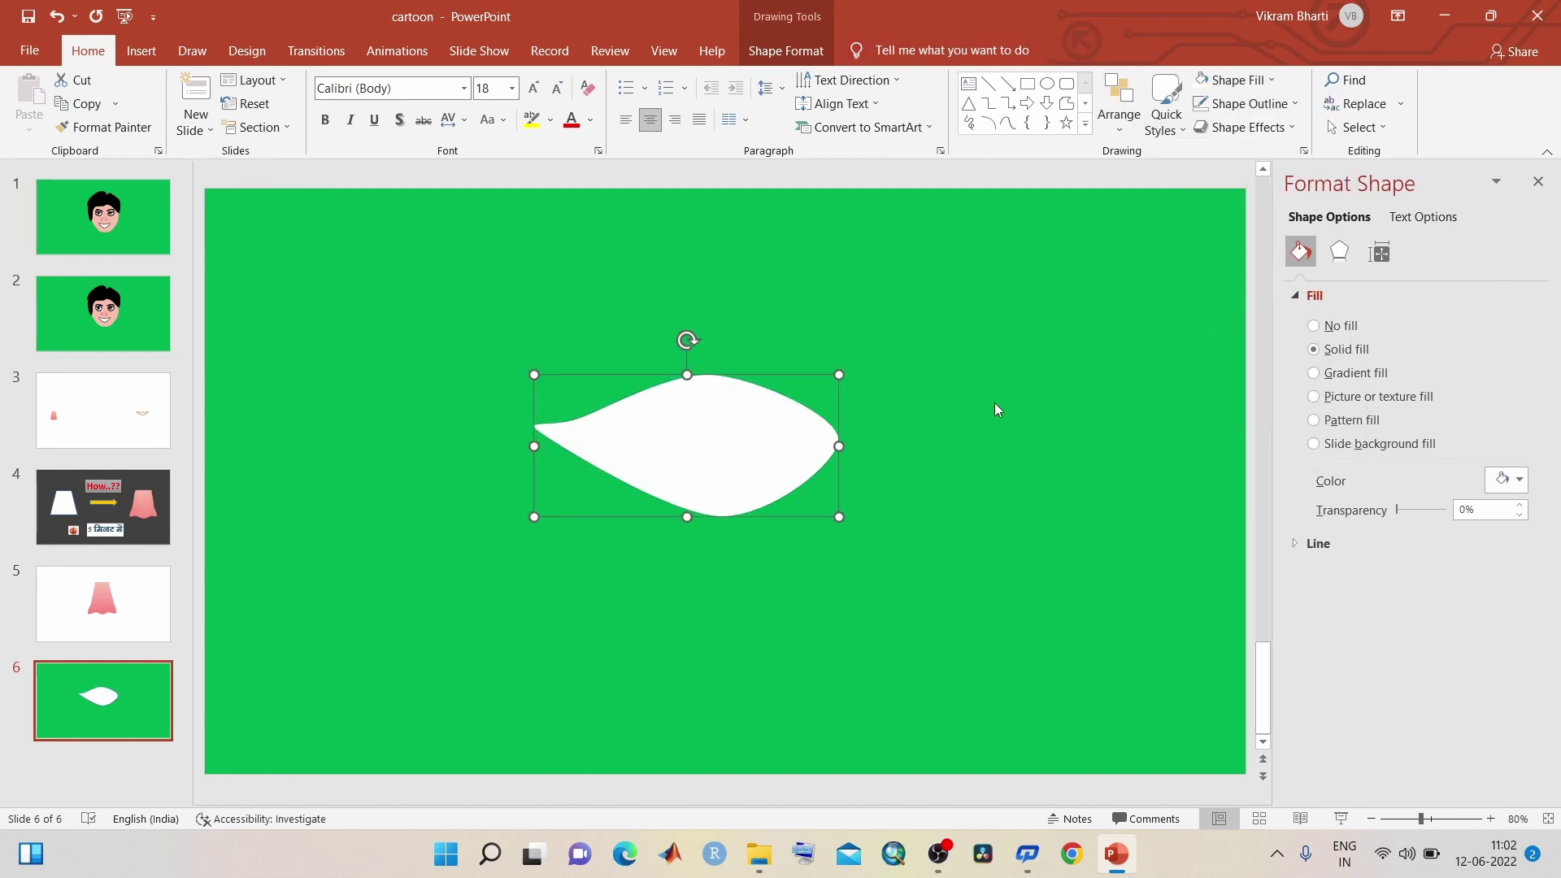
click(922, 257)
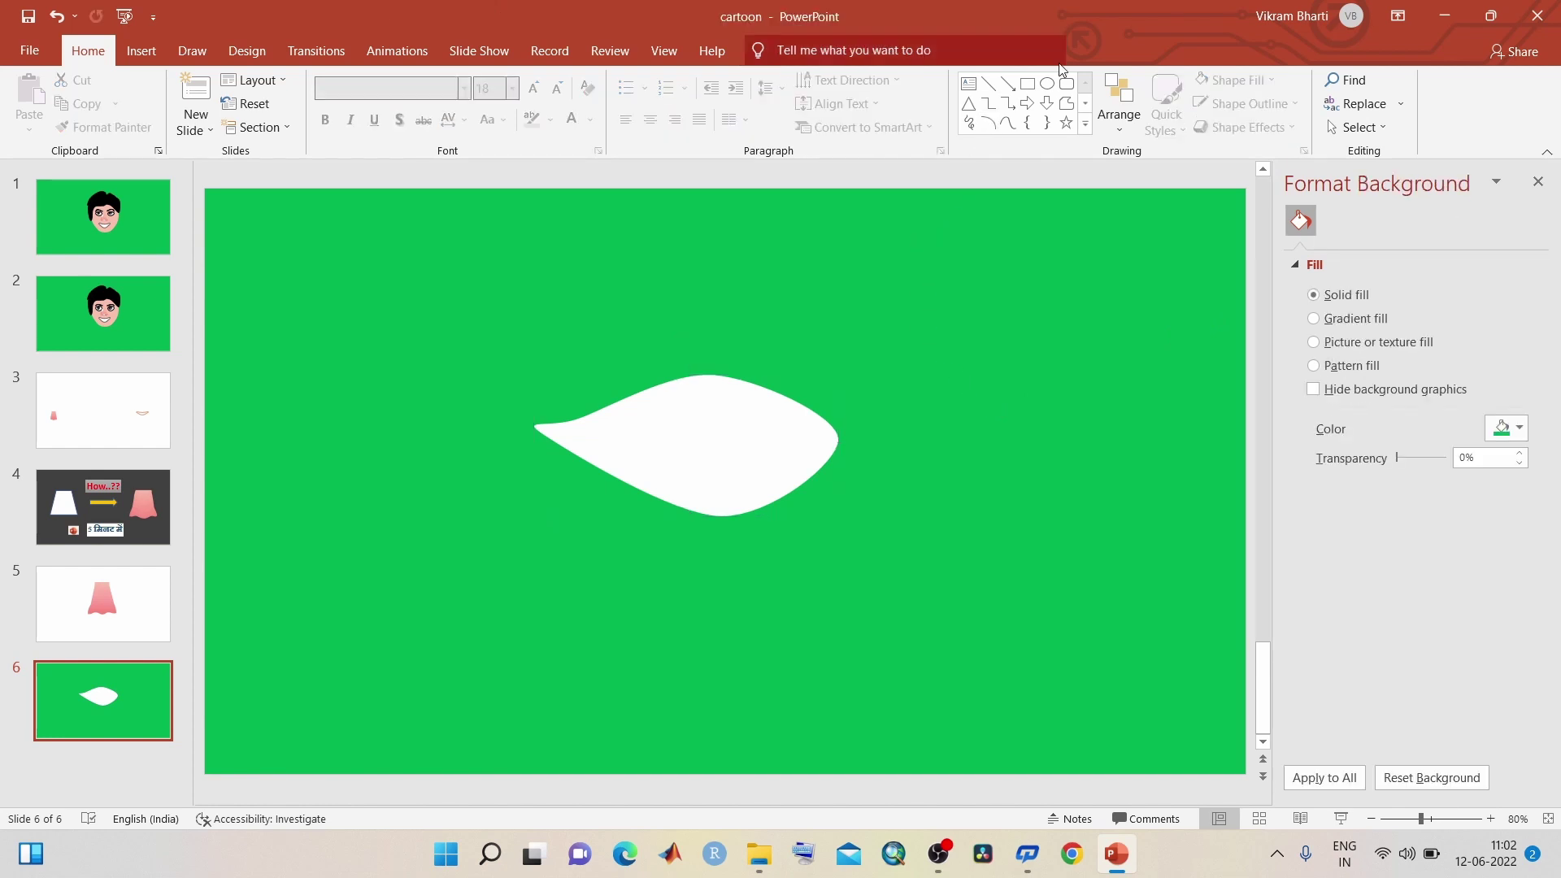
click(1048, 87)
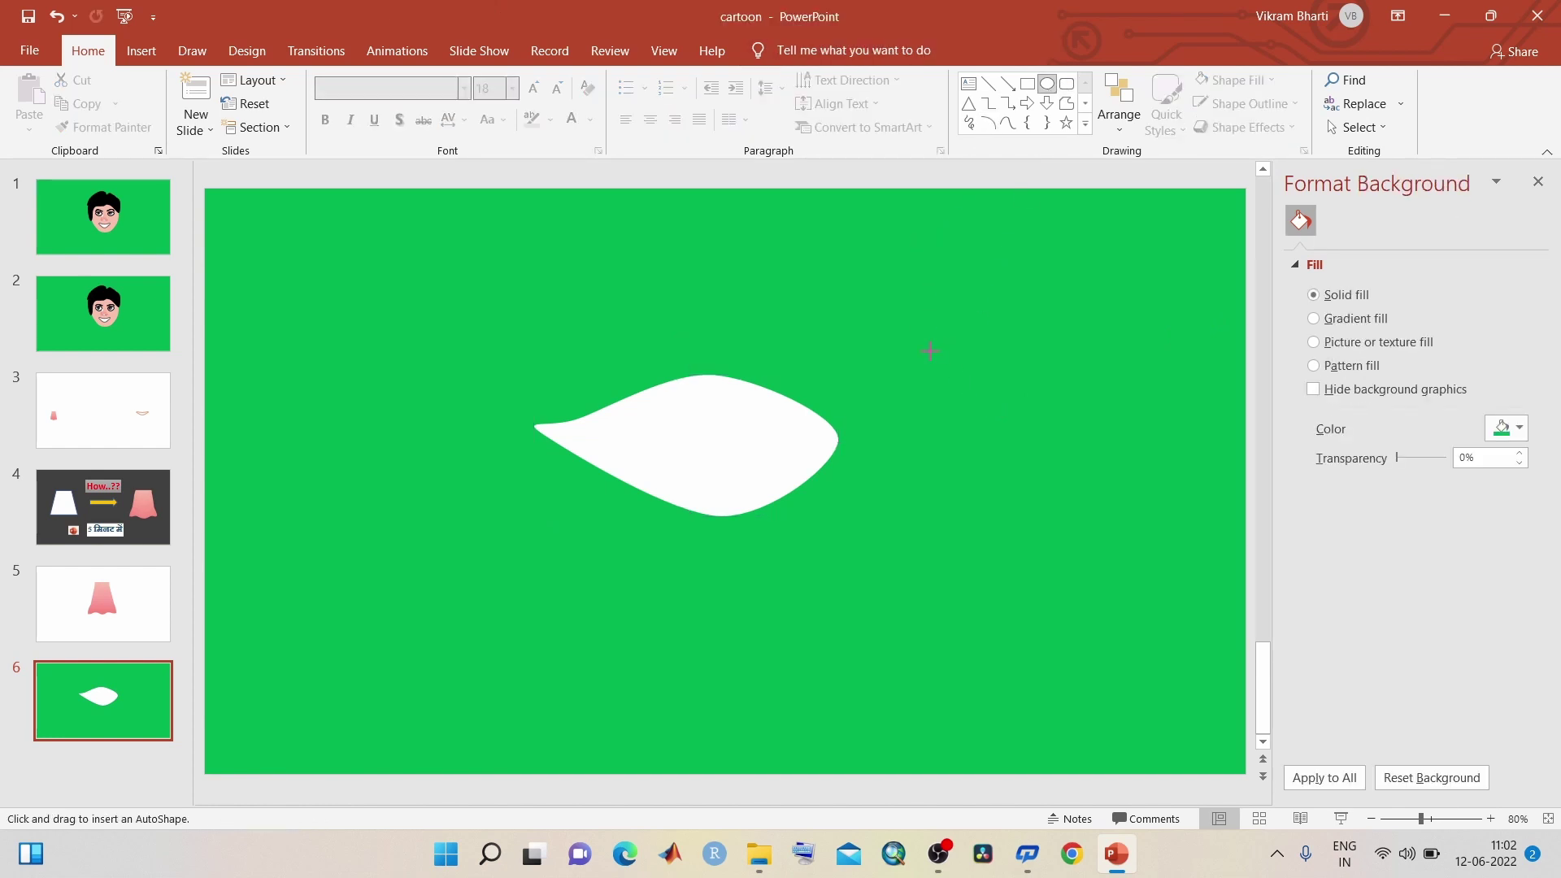
Step: Draw a blue circle, shorten it to about 3.9 cm tall and centre it inside the eye
drag(930, 351, 1067, 480)
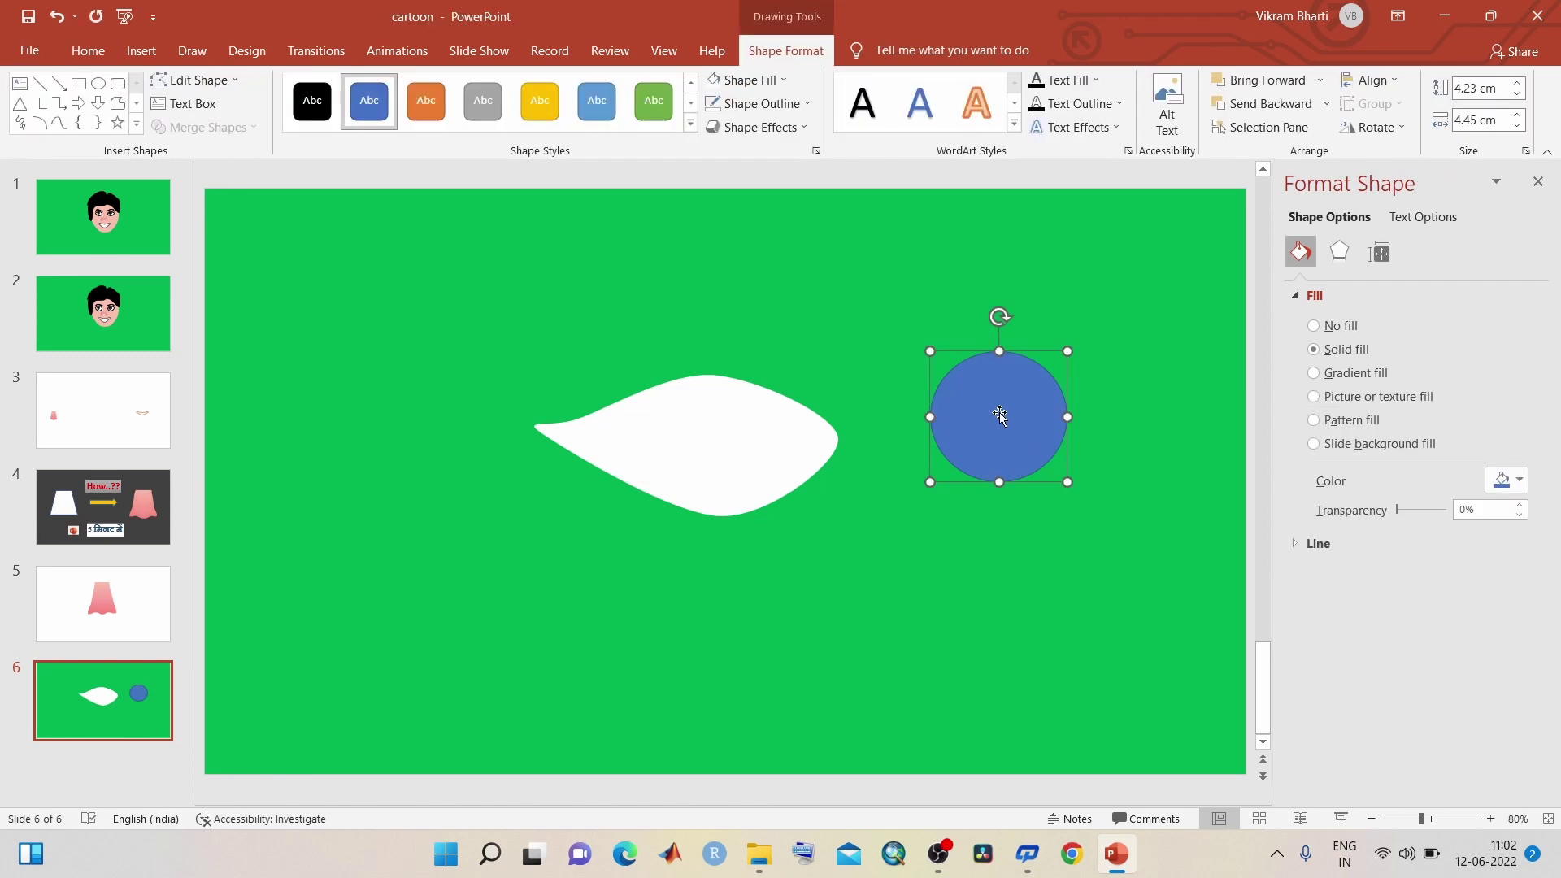
drag(999, 419, 712, 432)
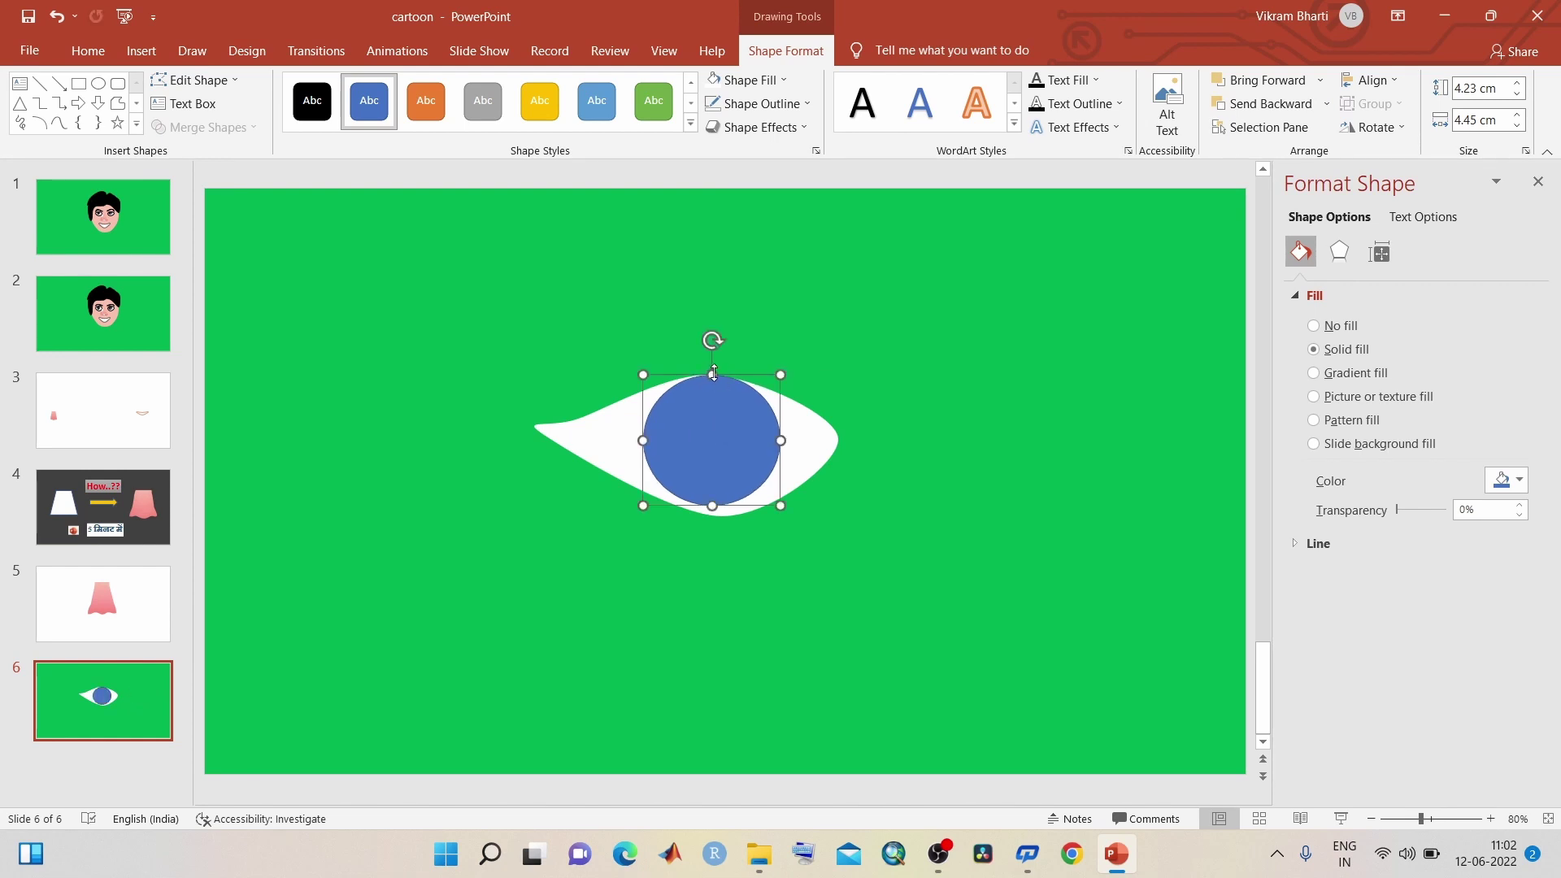
drag(712, 377, 712, 385)
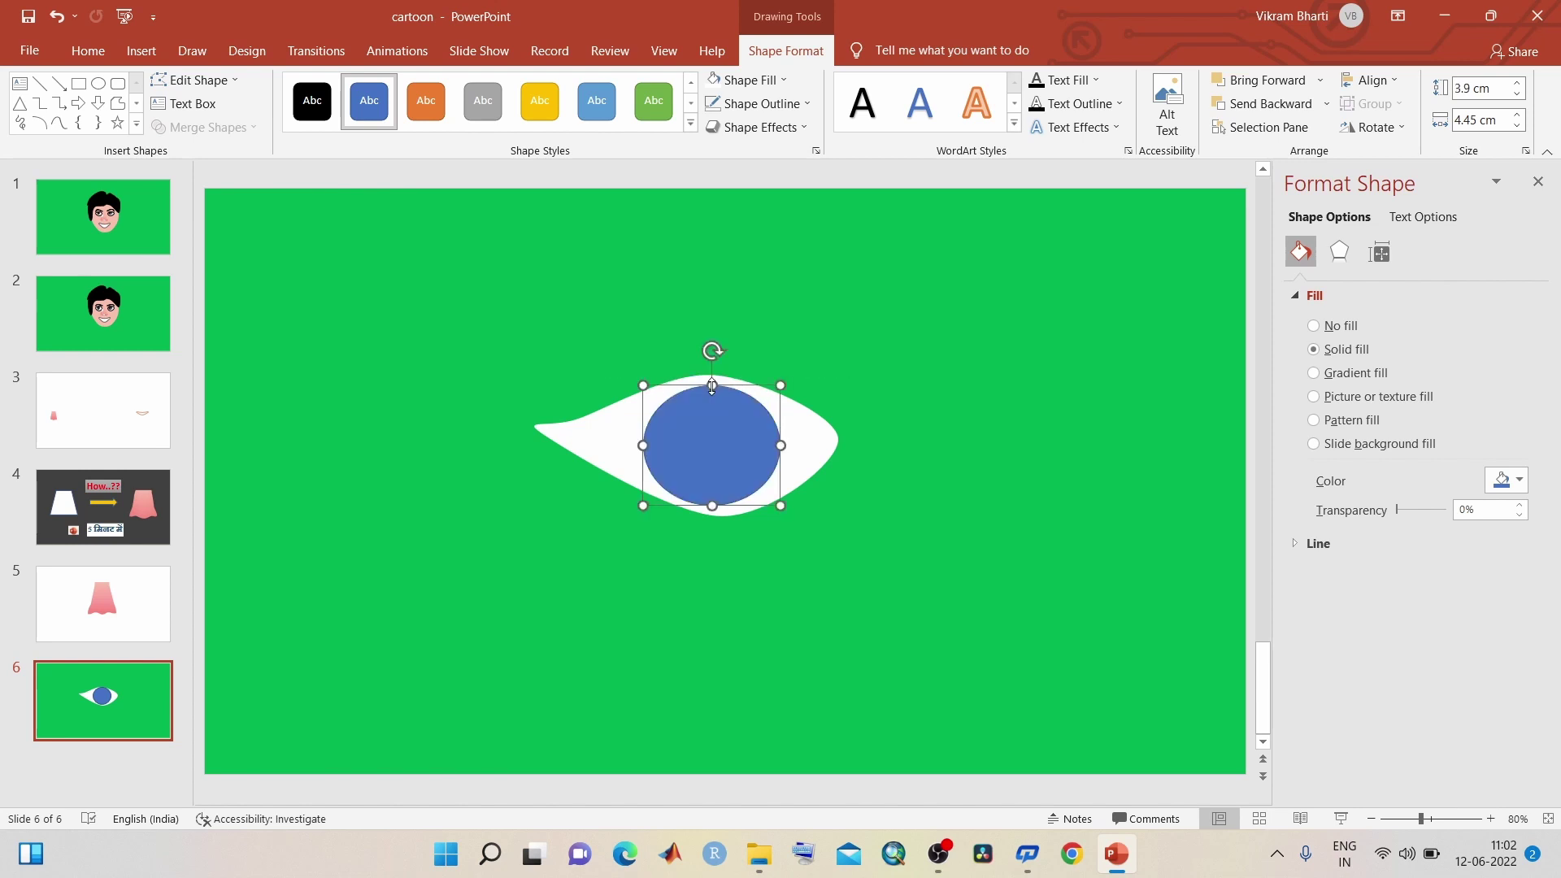
drag(718, 442, 715, 432)
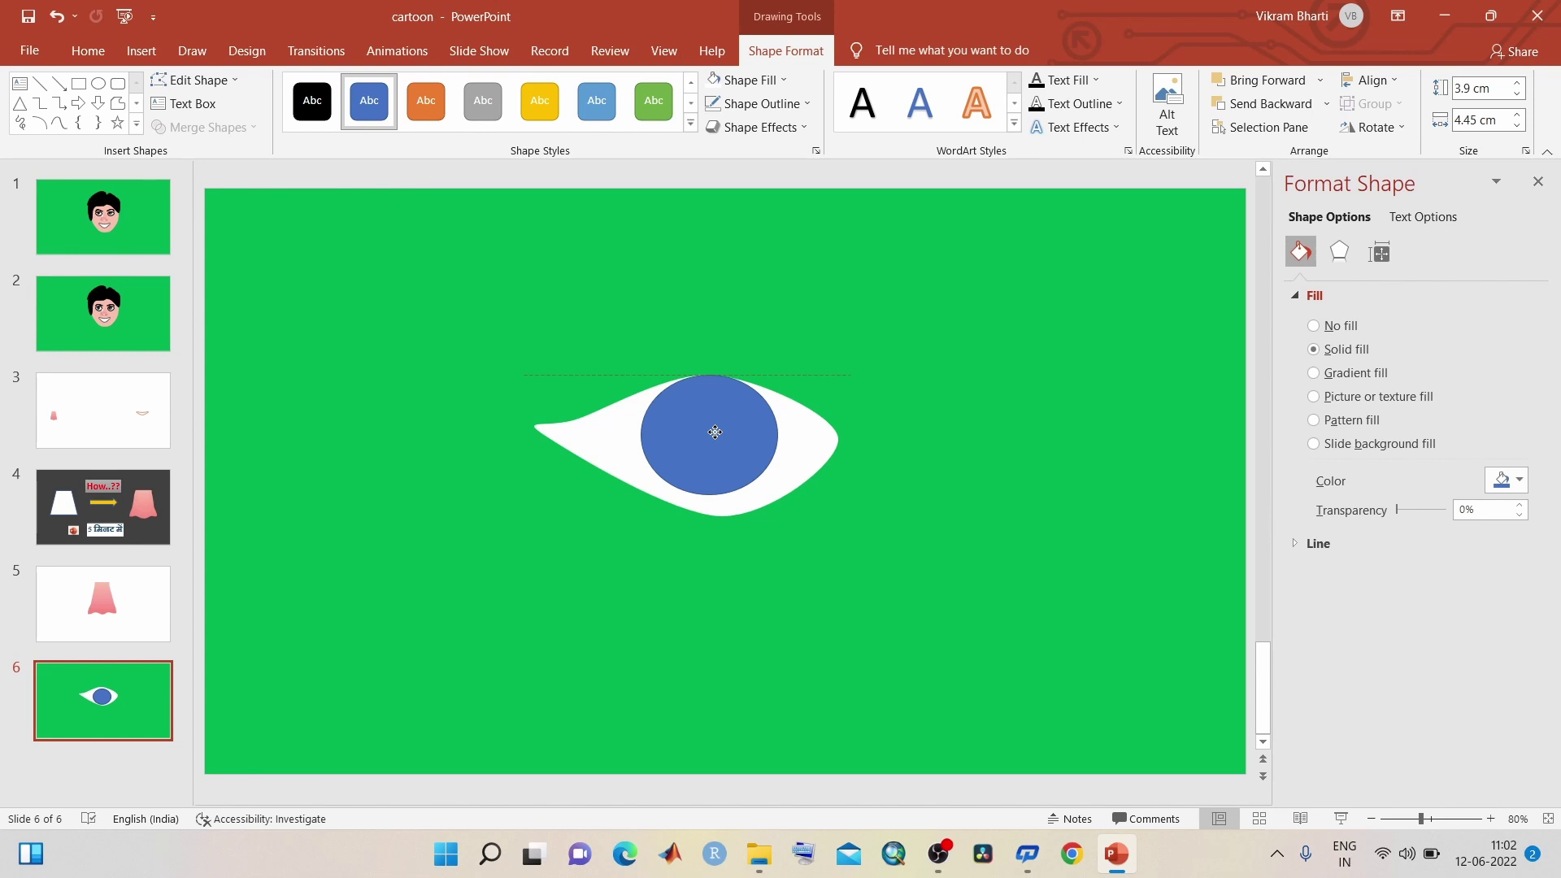
drag(715, 432, 715, 432)
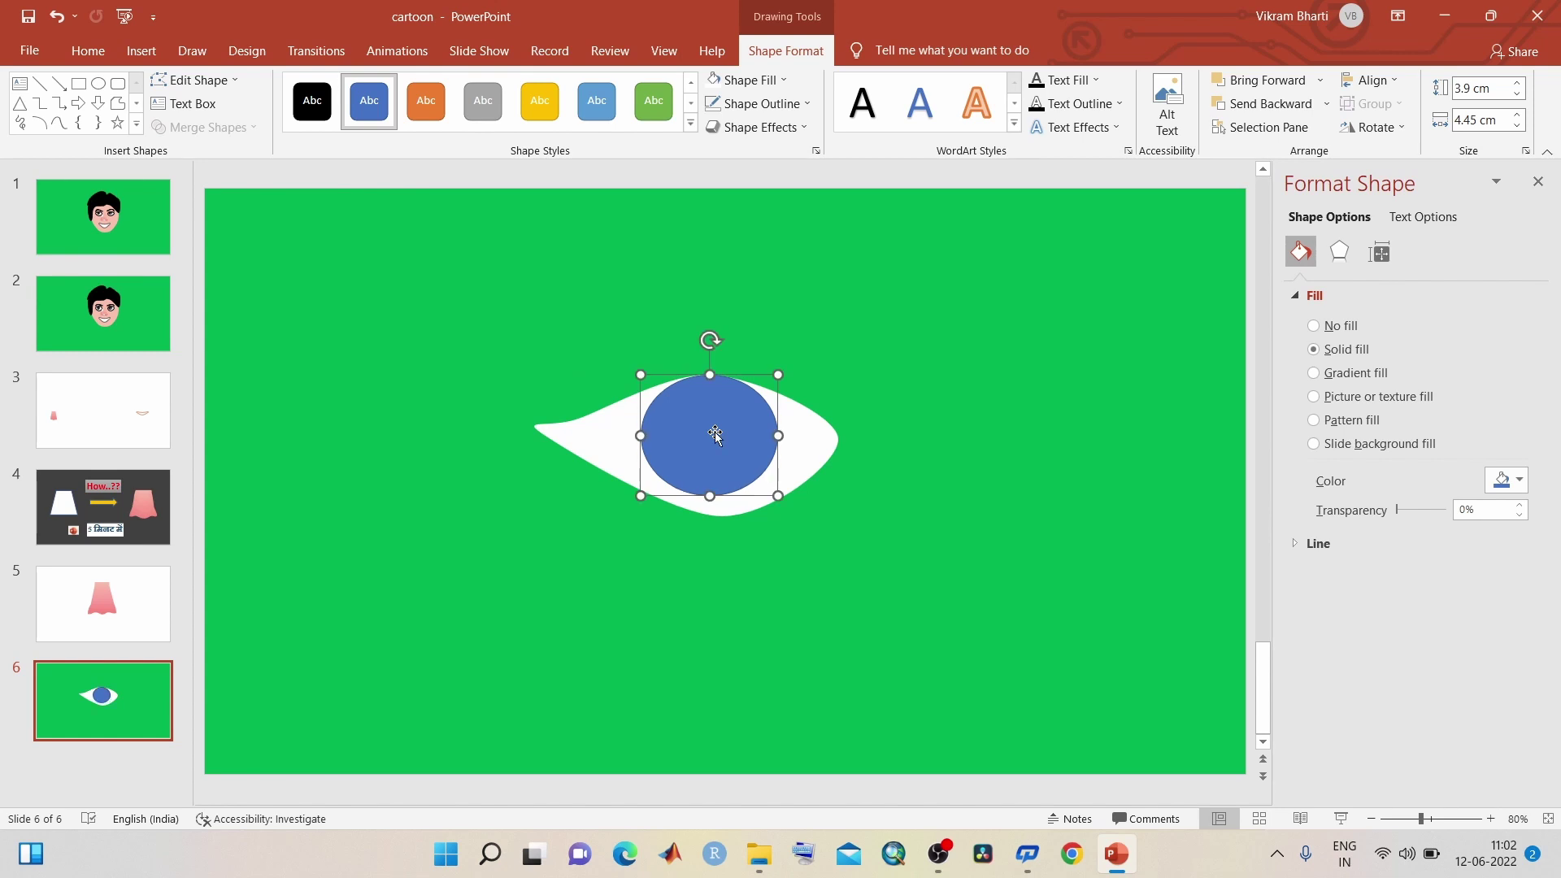
Step: Duplicate the circle twice, then make the one inside the eye outline-free Black, Text 1, Lighter 25%
key(ctrl+d)
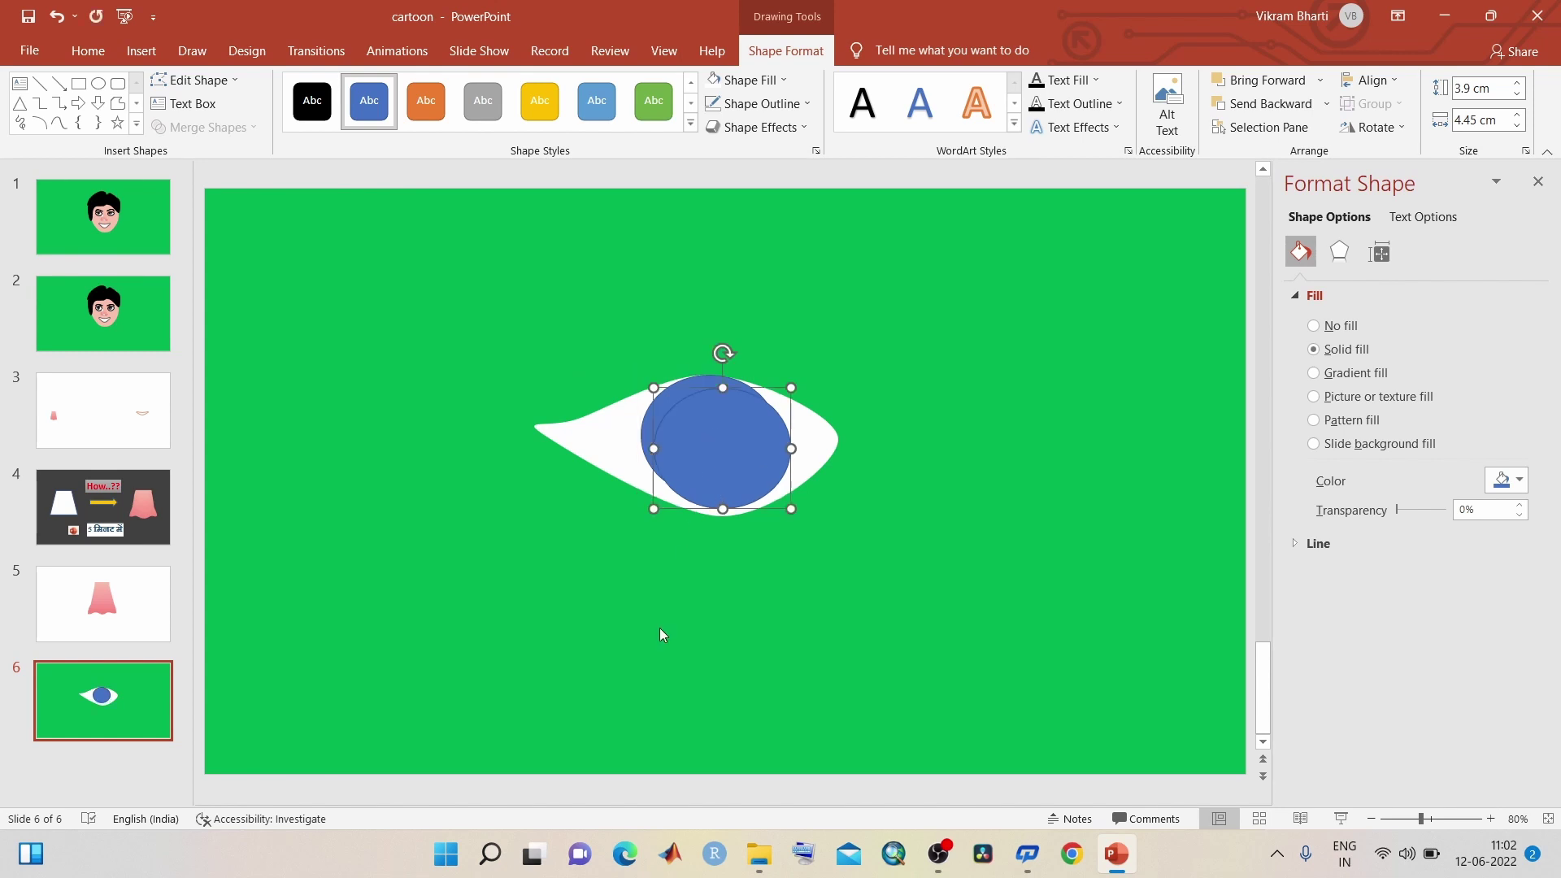
key(ctrl+d)
drag(721, 441, 882, 487)
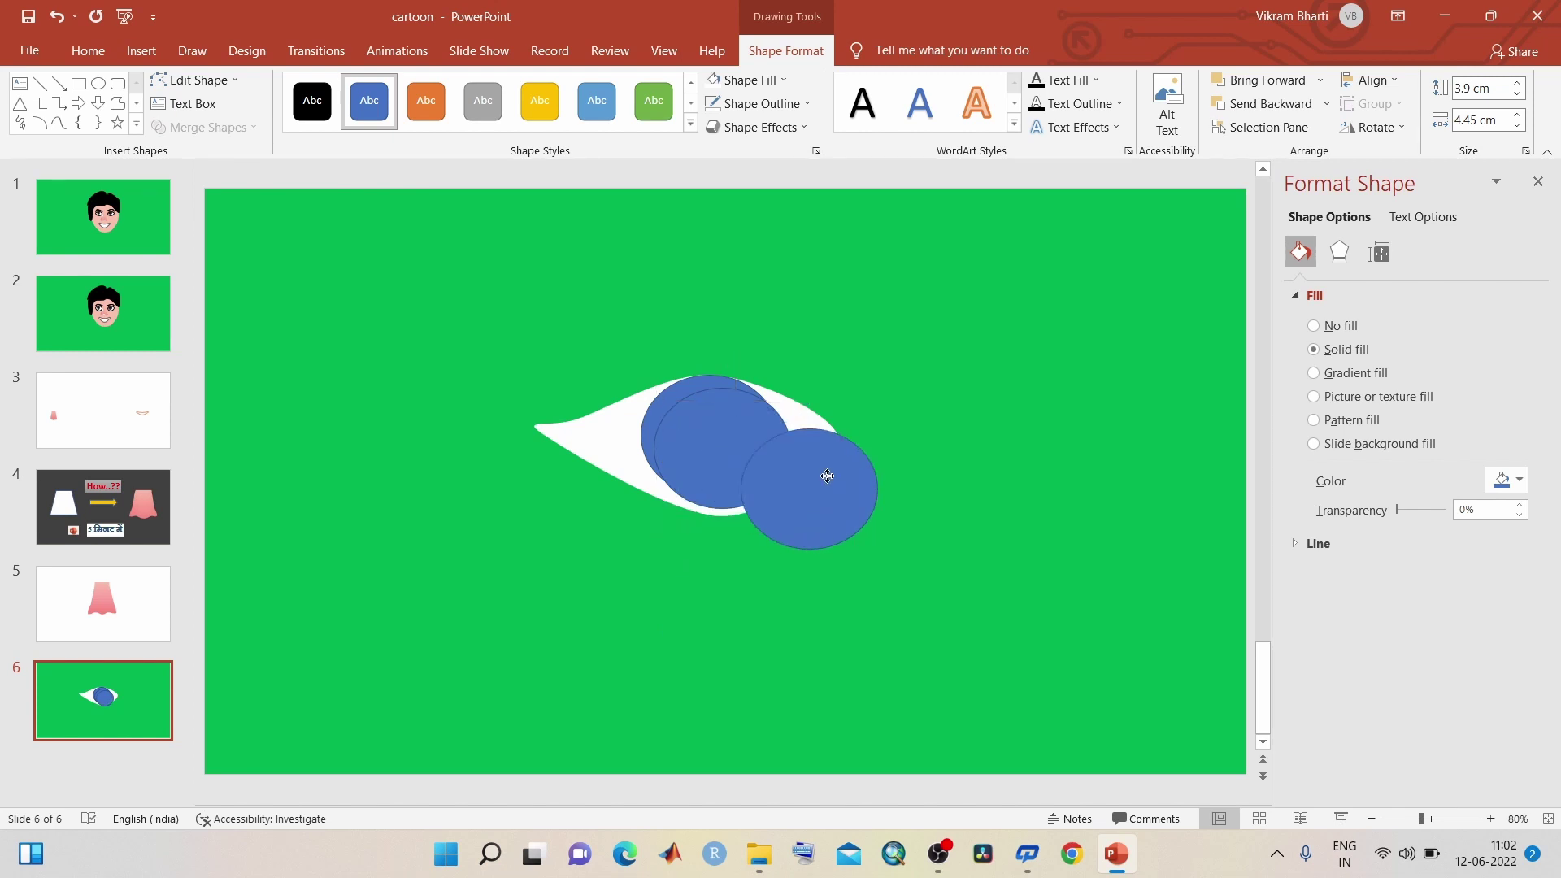
drag(761, 453, 802, 534)
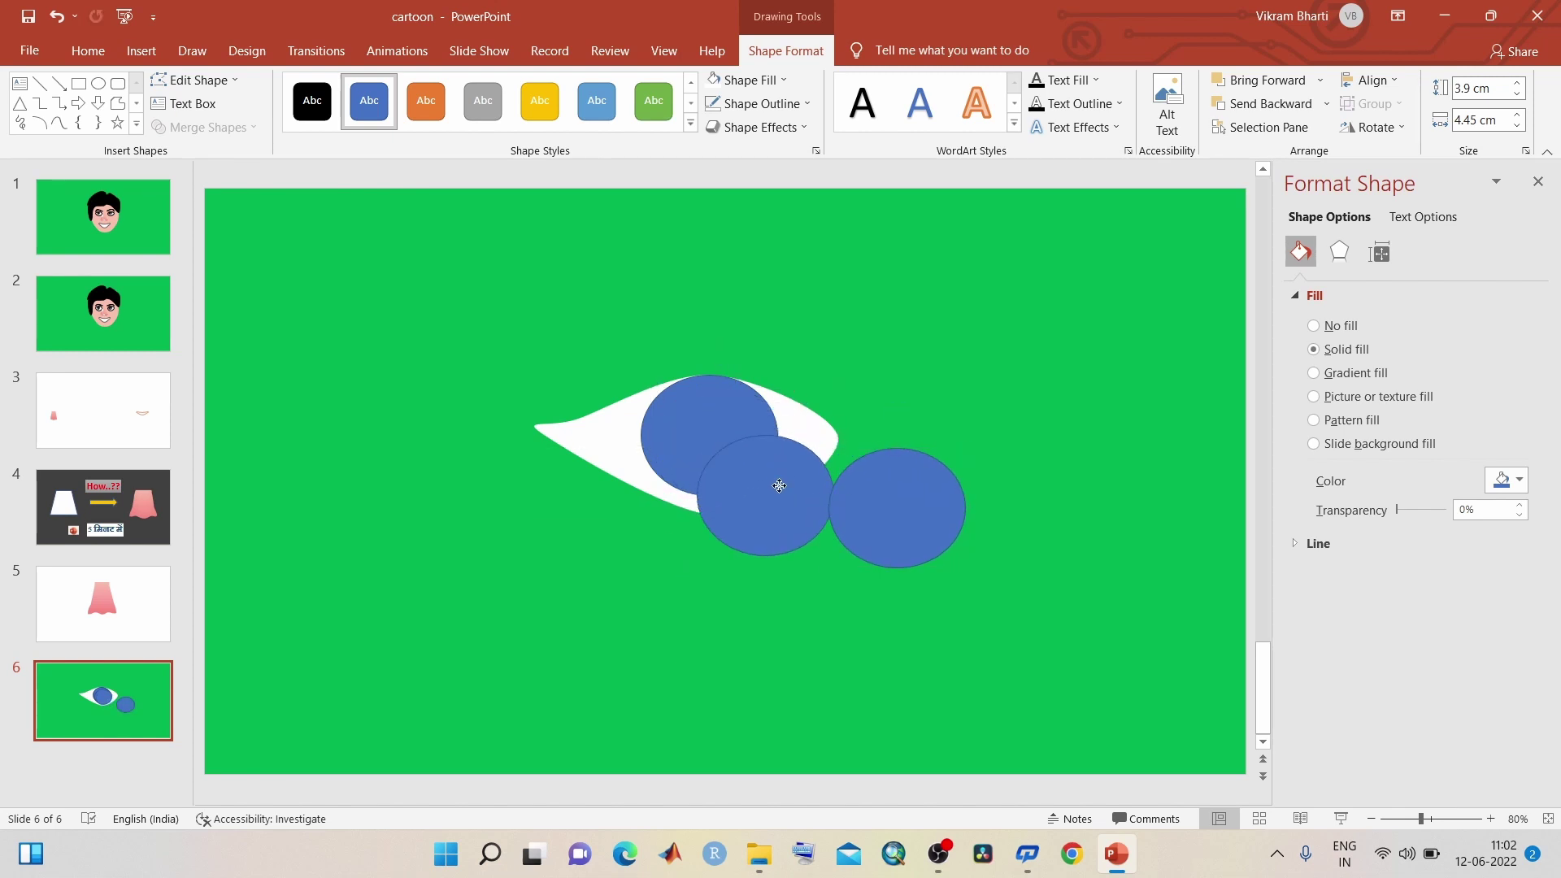
click(709, 422)
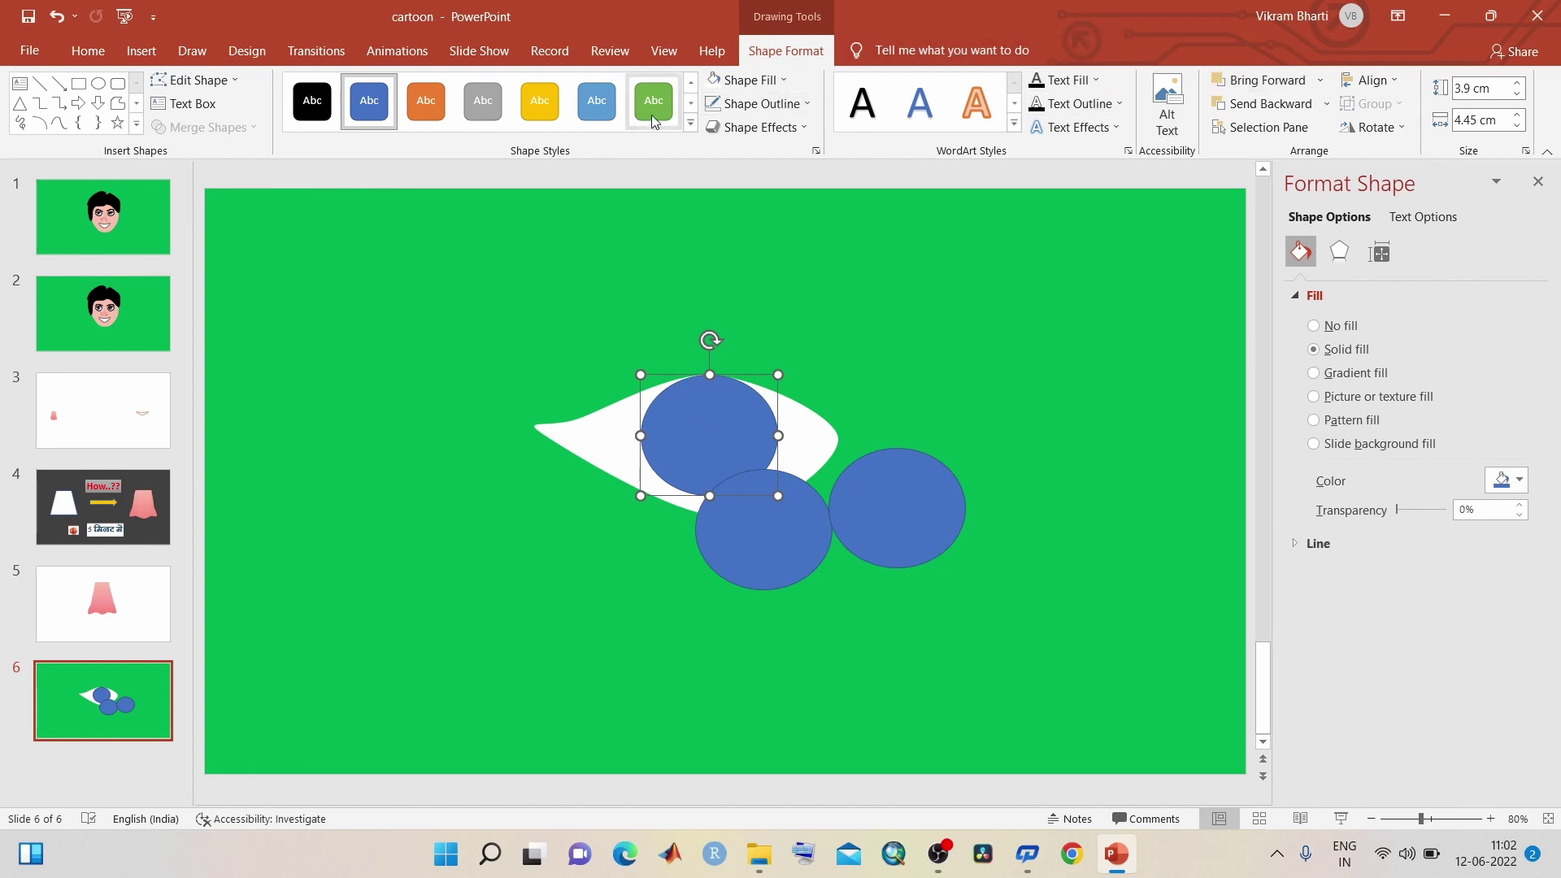
click(762, 103)
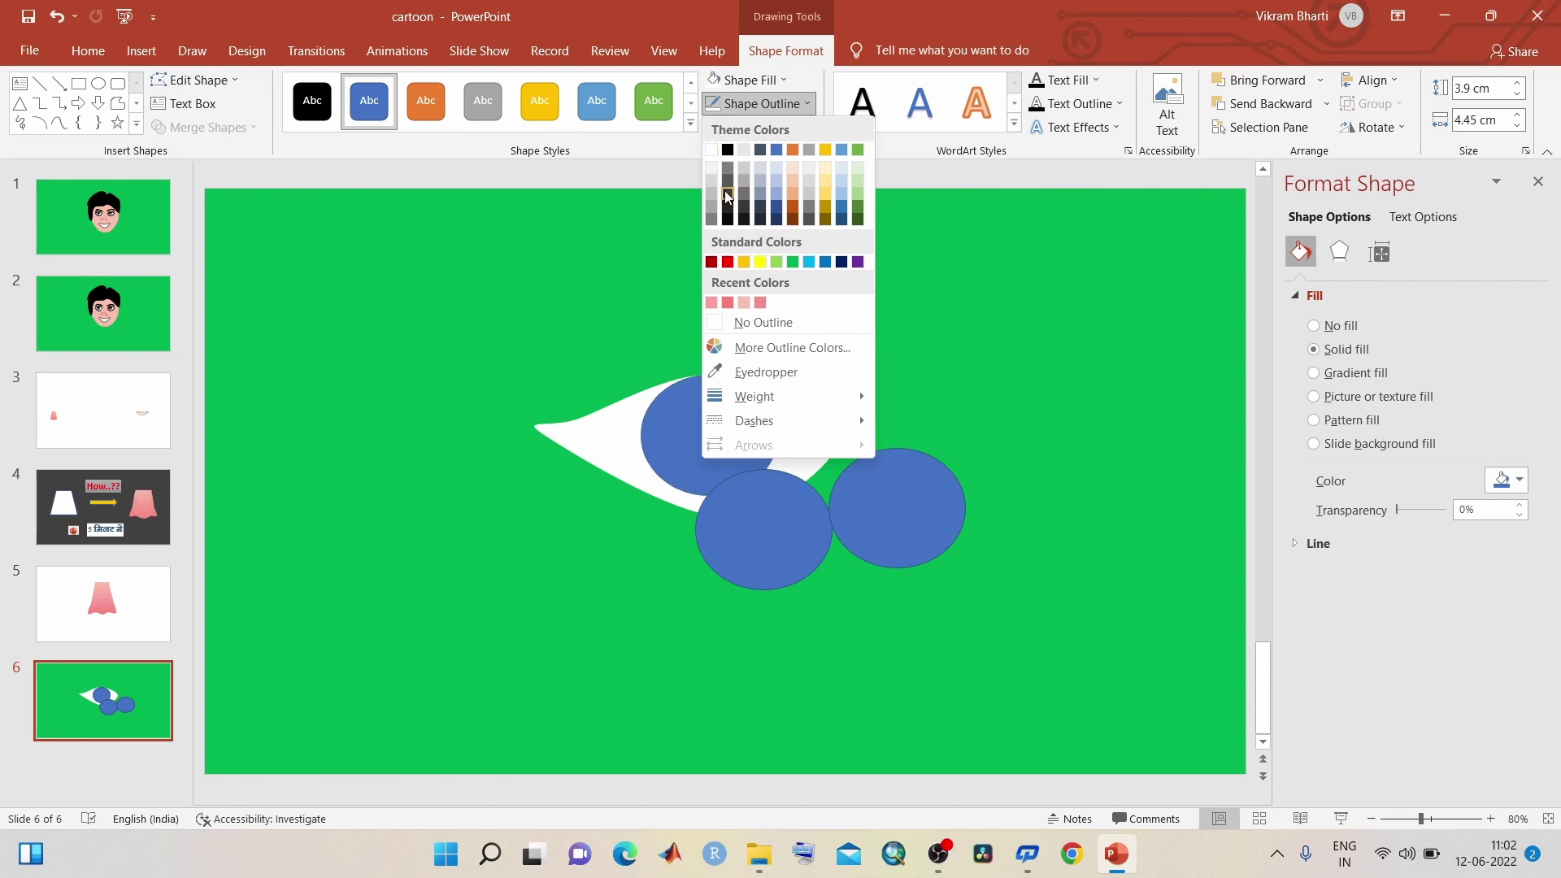
click(747, 322)
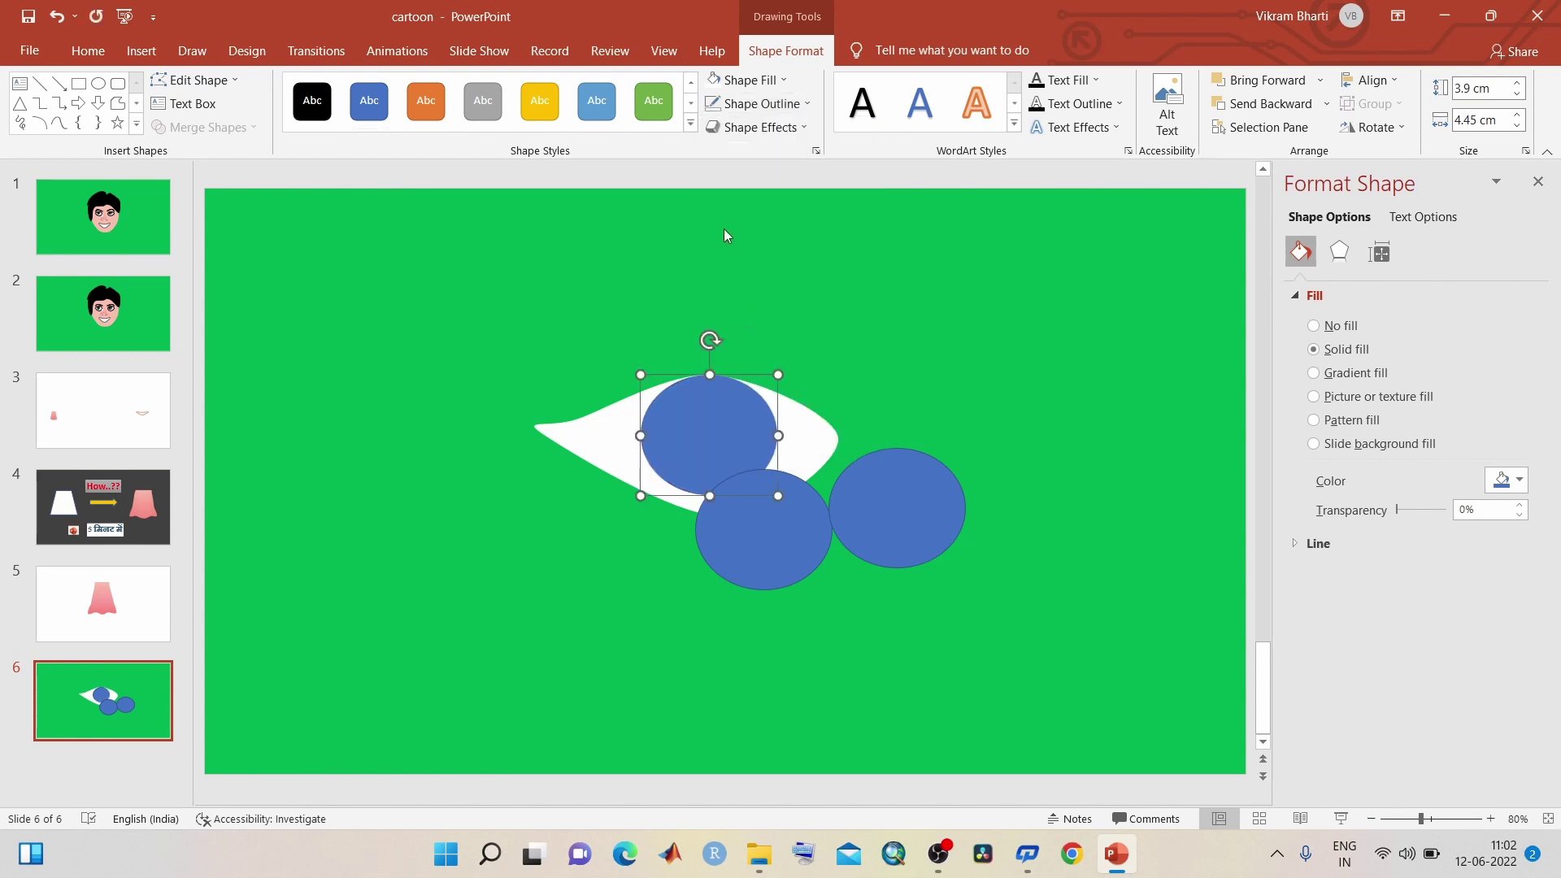
click(773, 86)
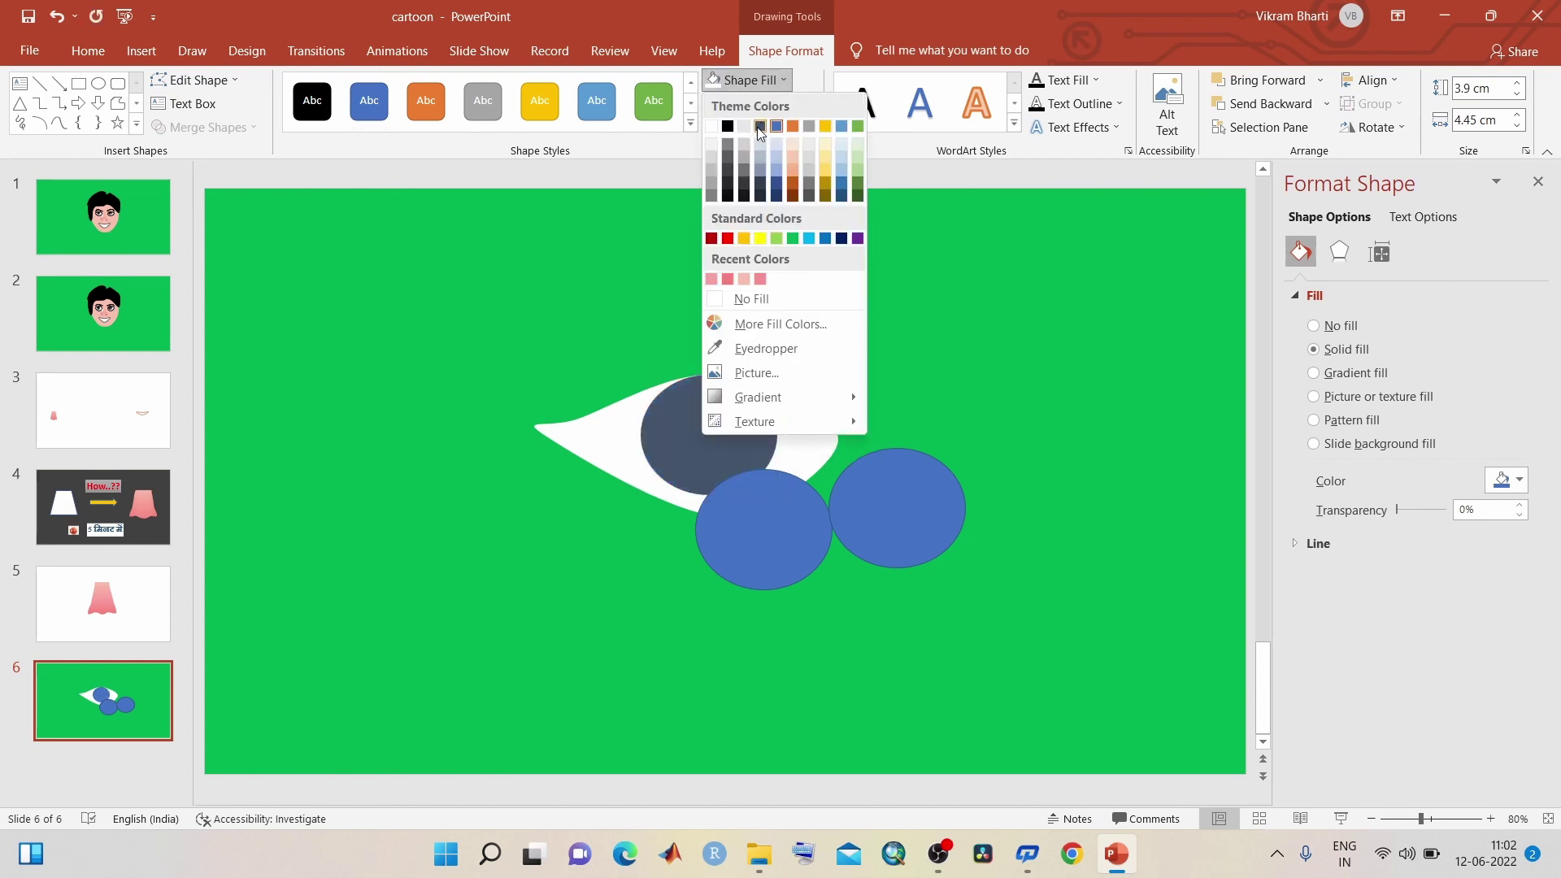
click(727, 184)
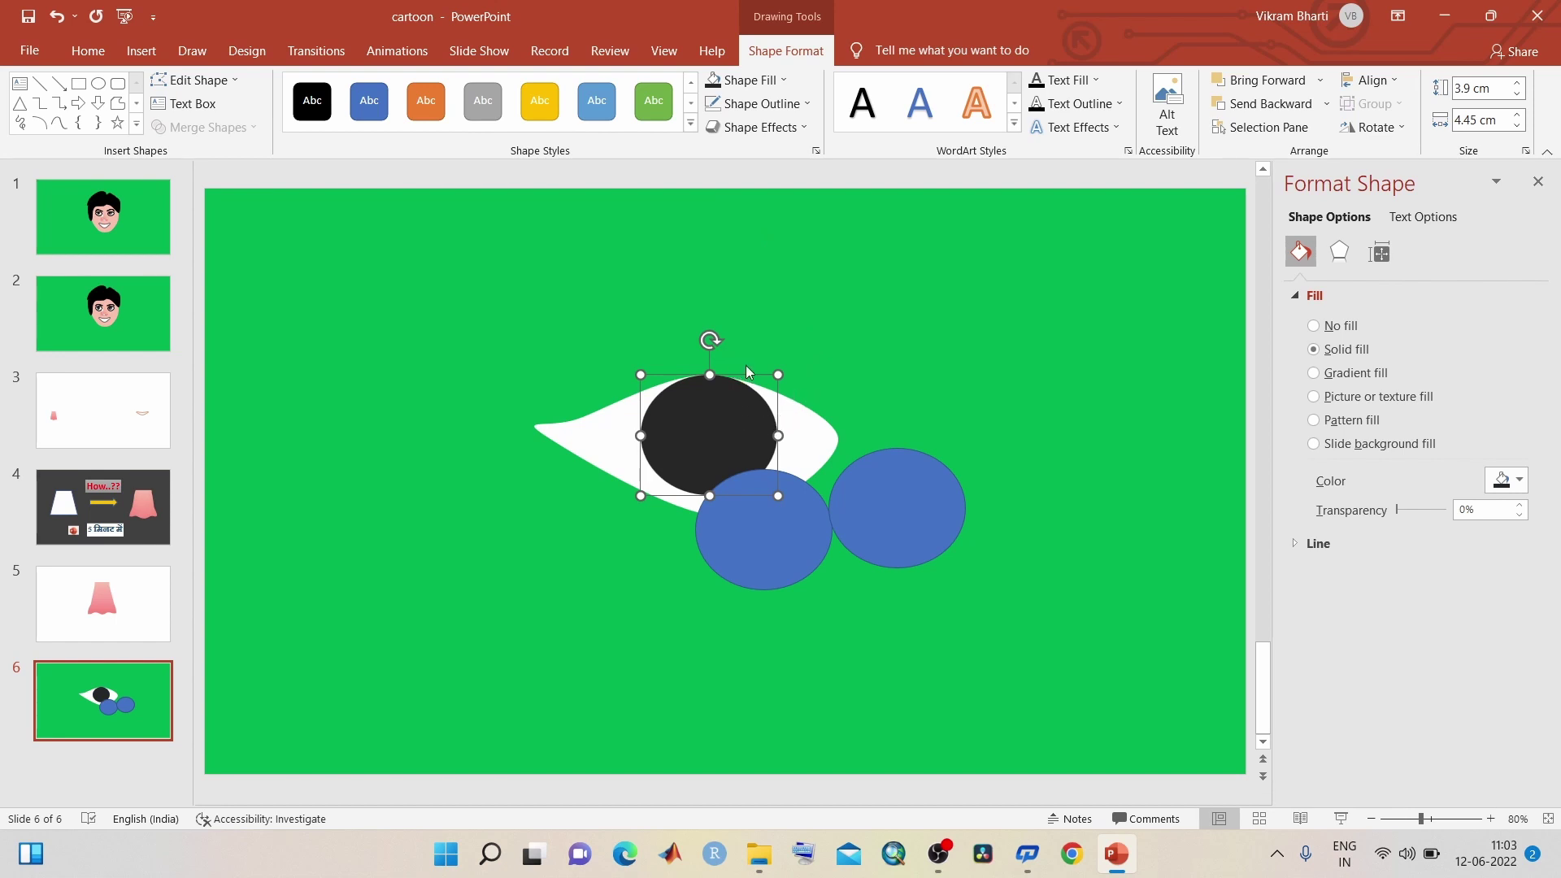
Step: Shrink a blue duplicate to a small black pupil centred on the iris
click(745, 559)
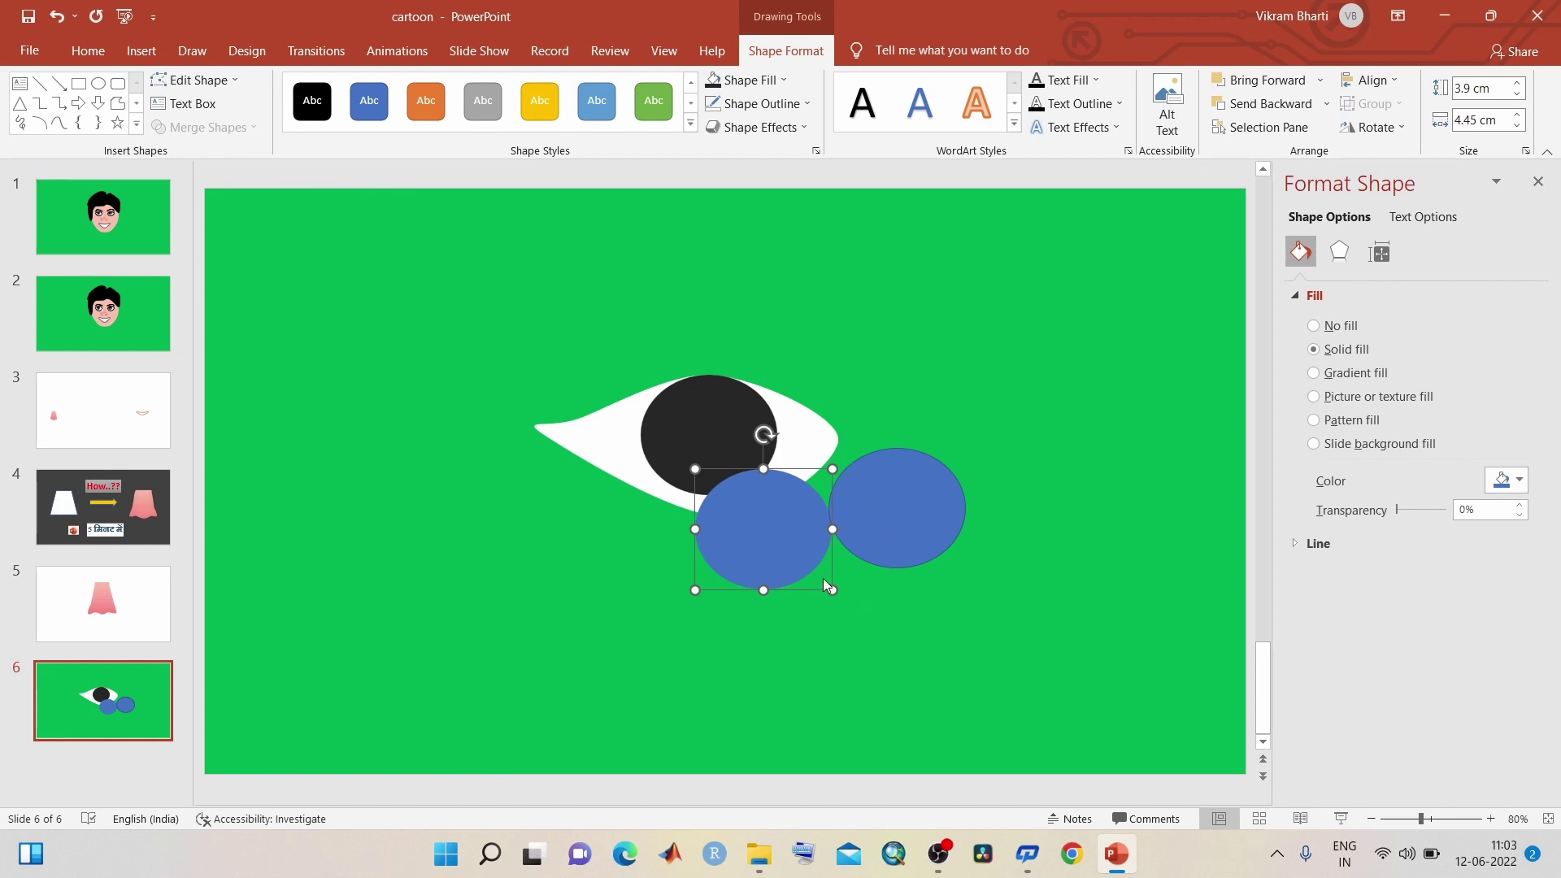
drag(832, 590, 733, 501)
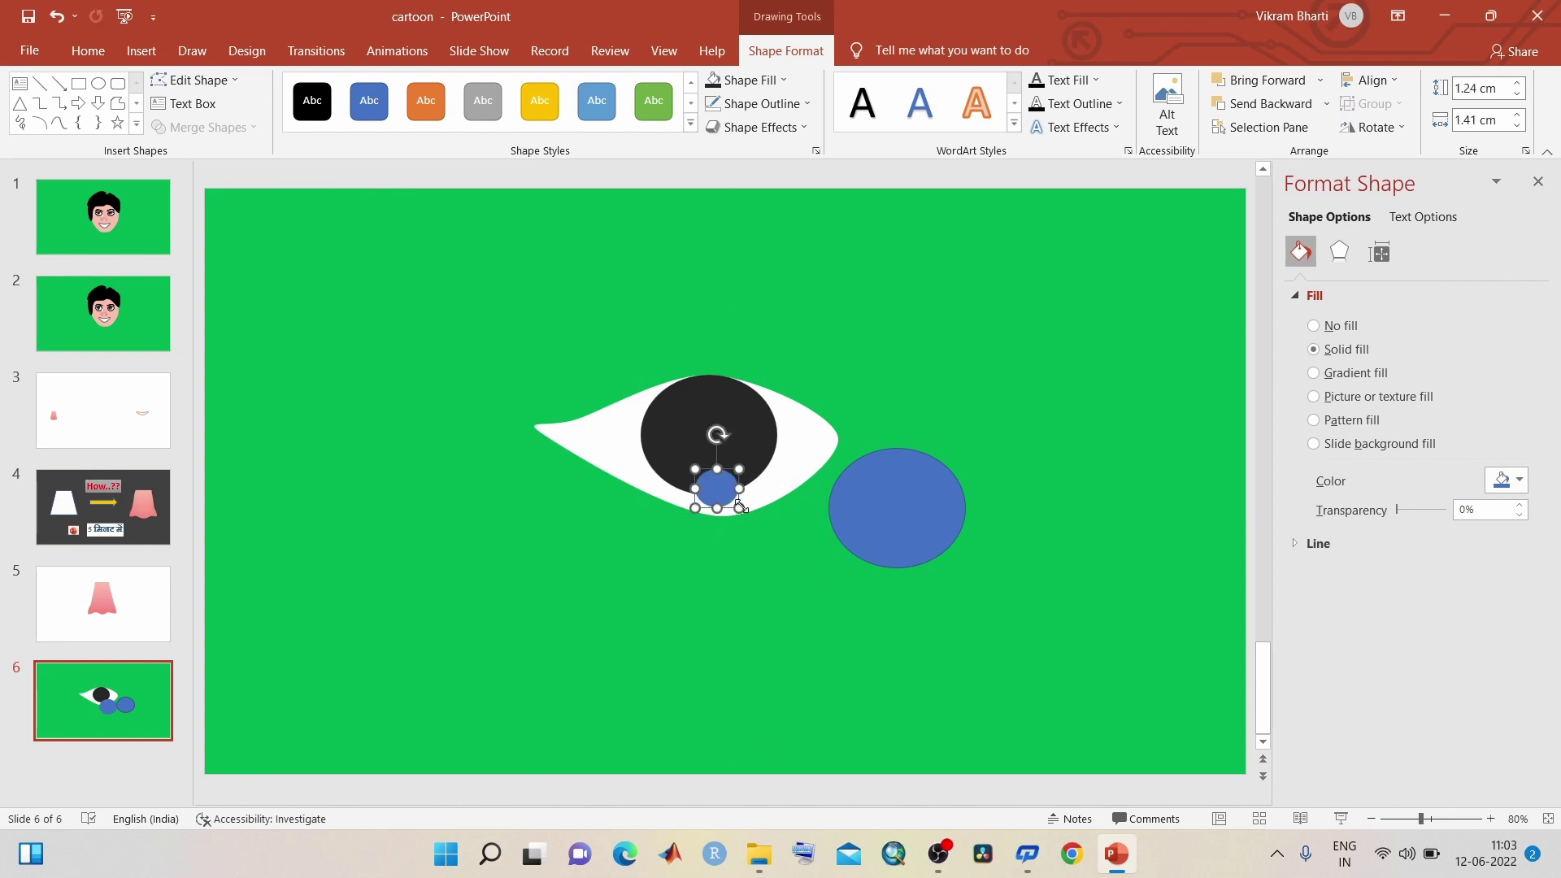
drag(714, 484, 711, 433)
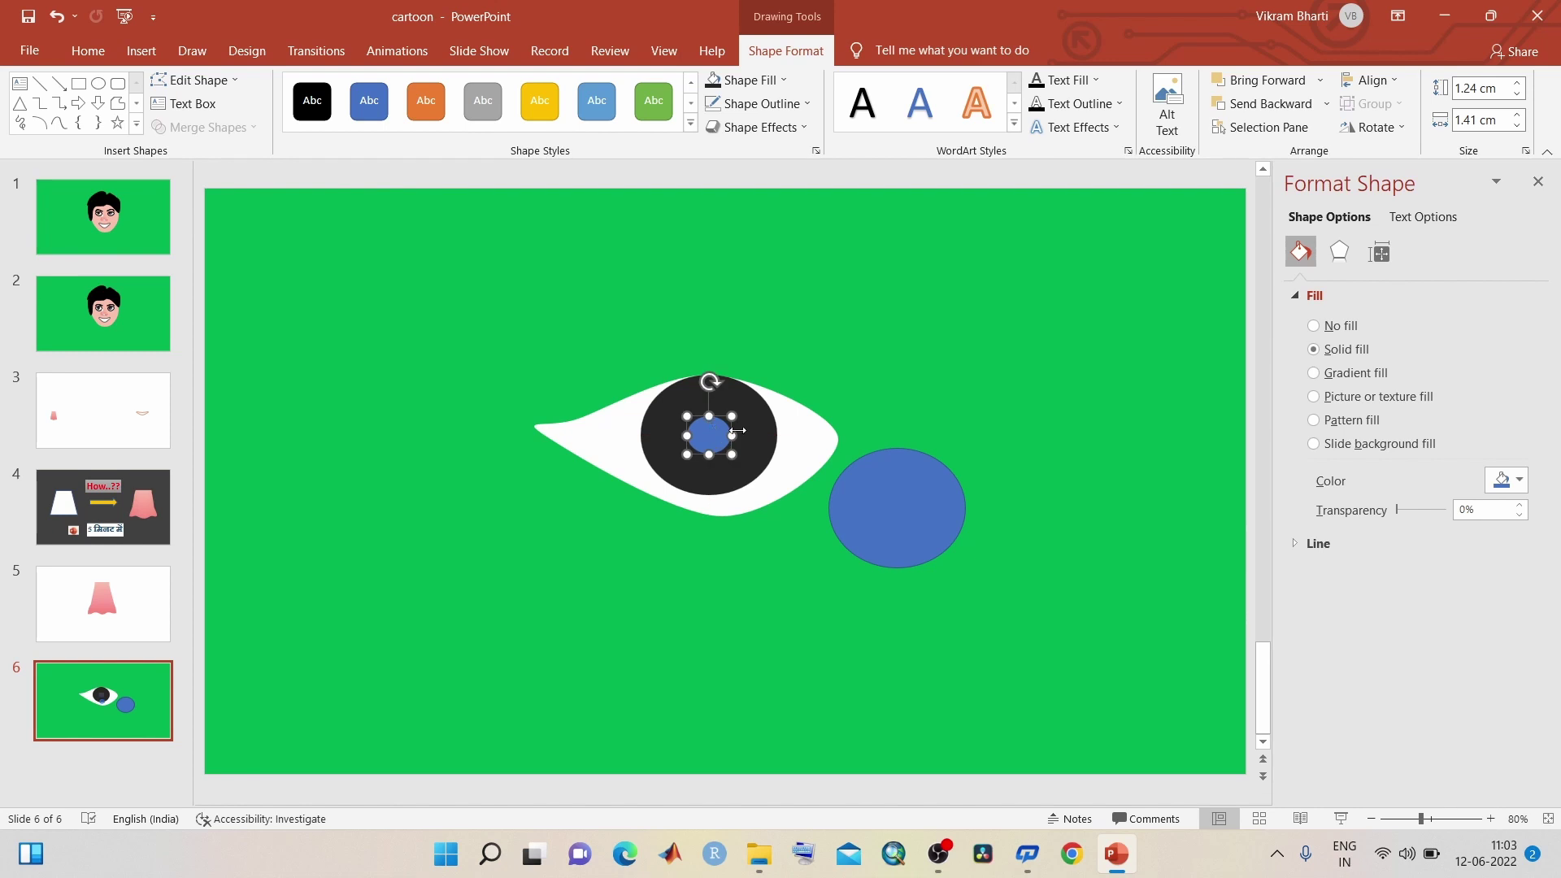
click(742, 80)
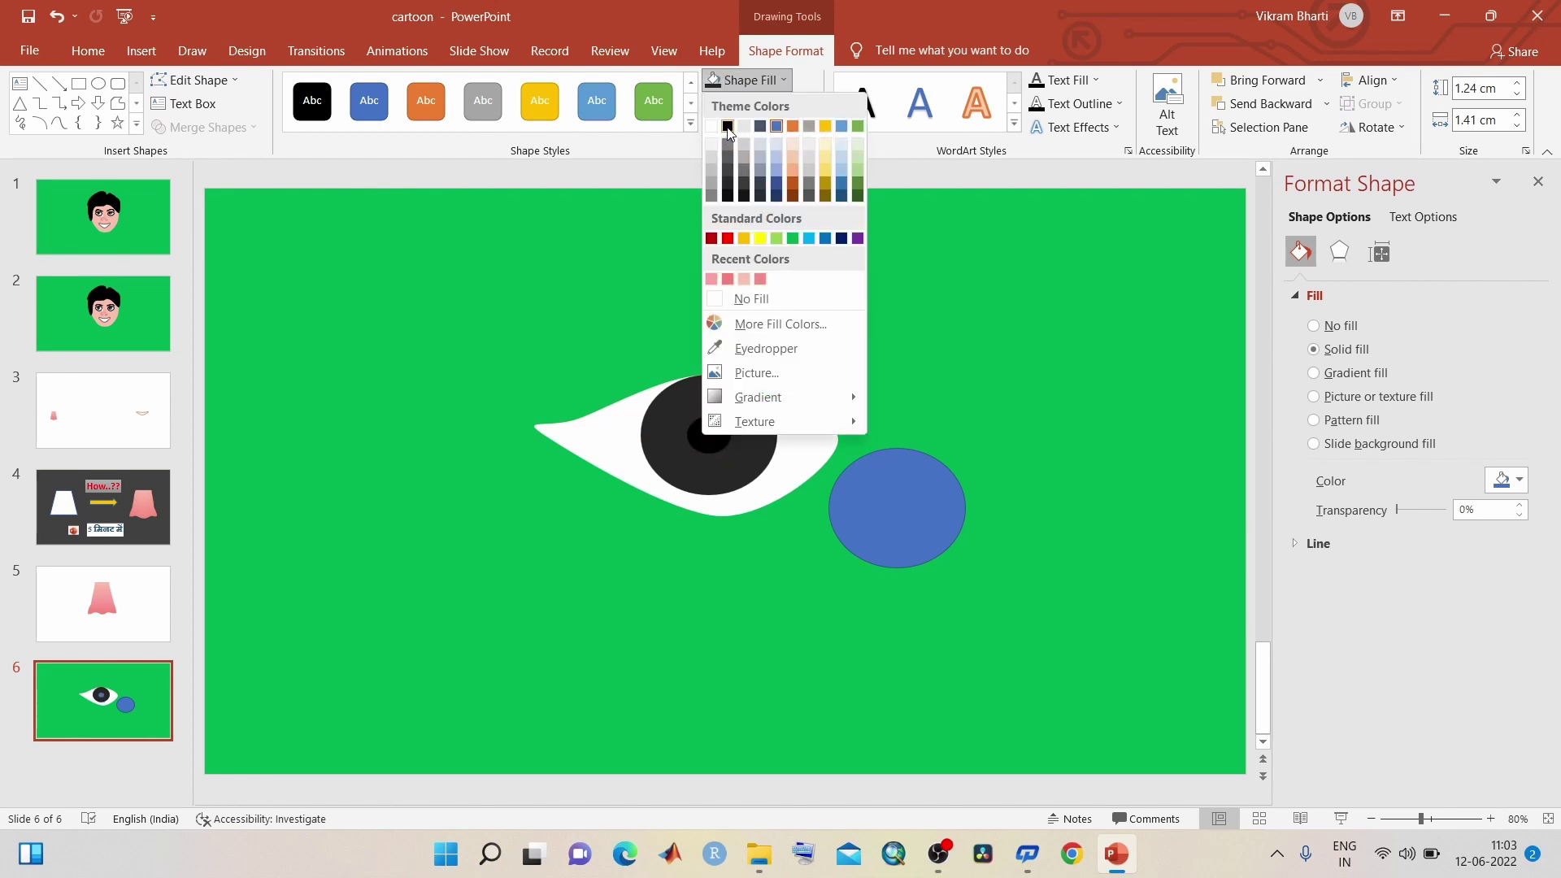
click(728, 126)
click(860, 370)
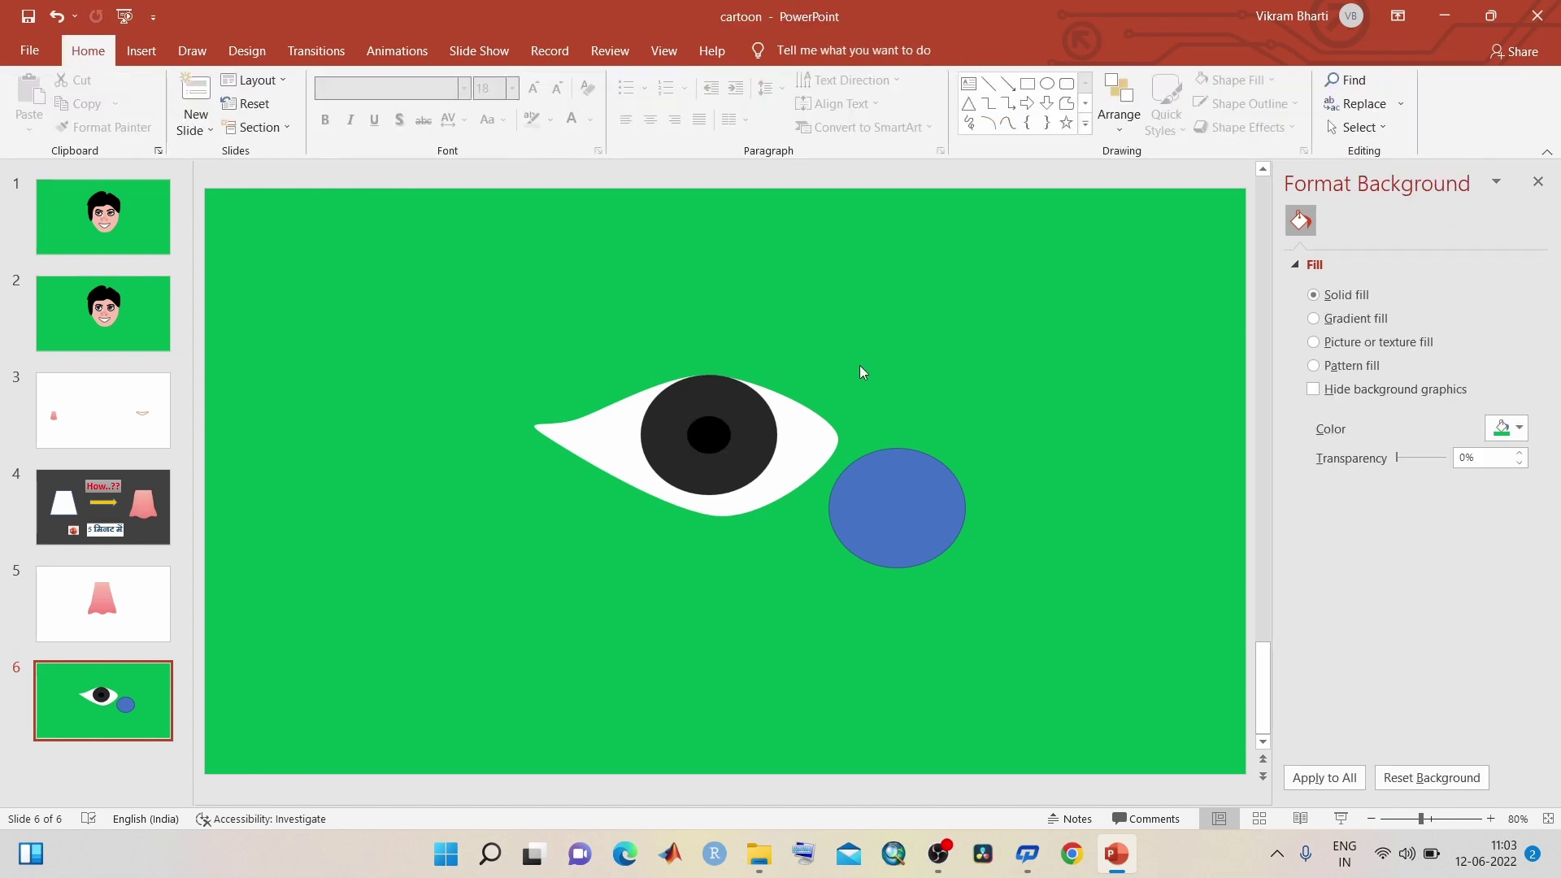
Step: Shrink the last blue circle into a white, outline-free highlight on the iris's lower left
click(925, 498)
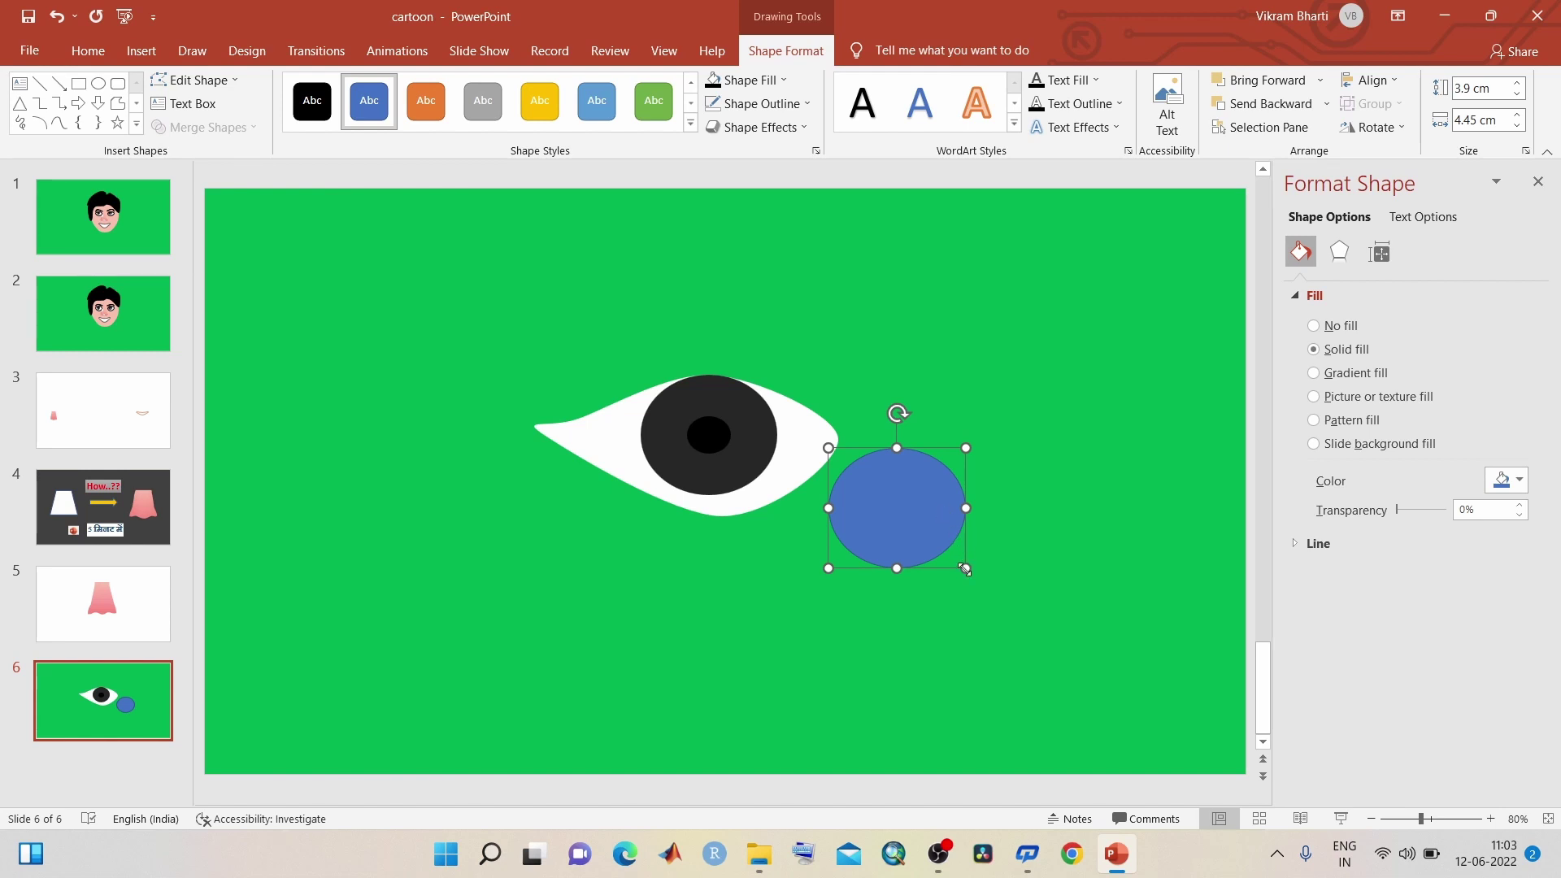
drag(964, 569, 852, 465)
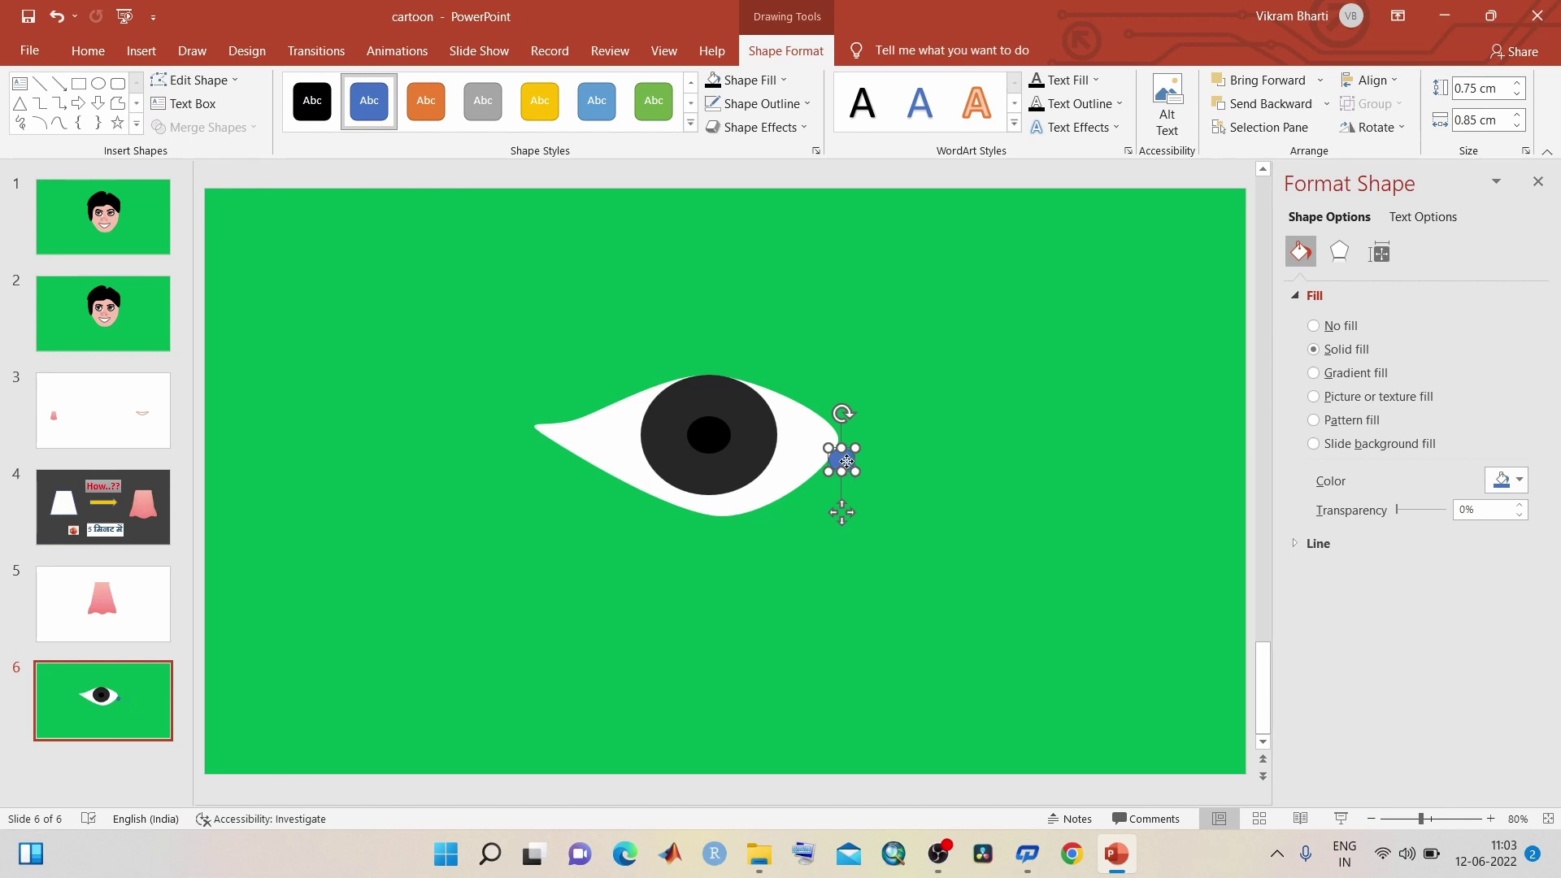
drag(843, 457, 672, 452)
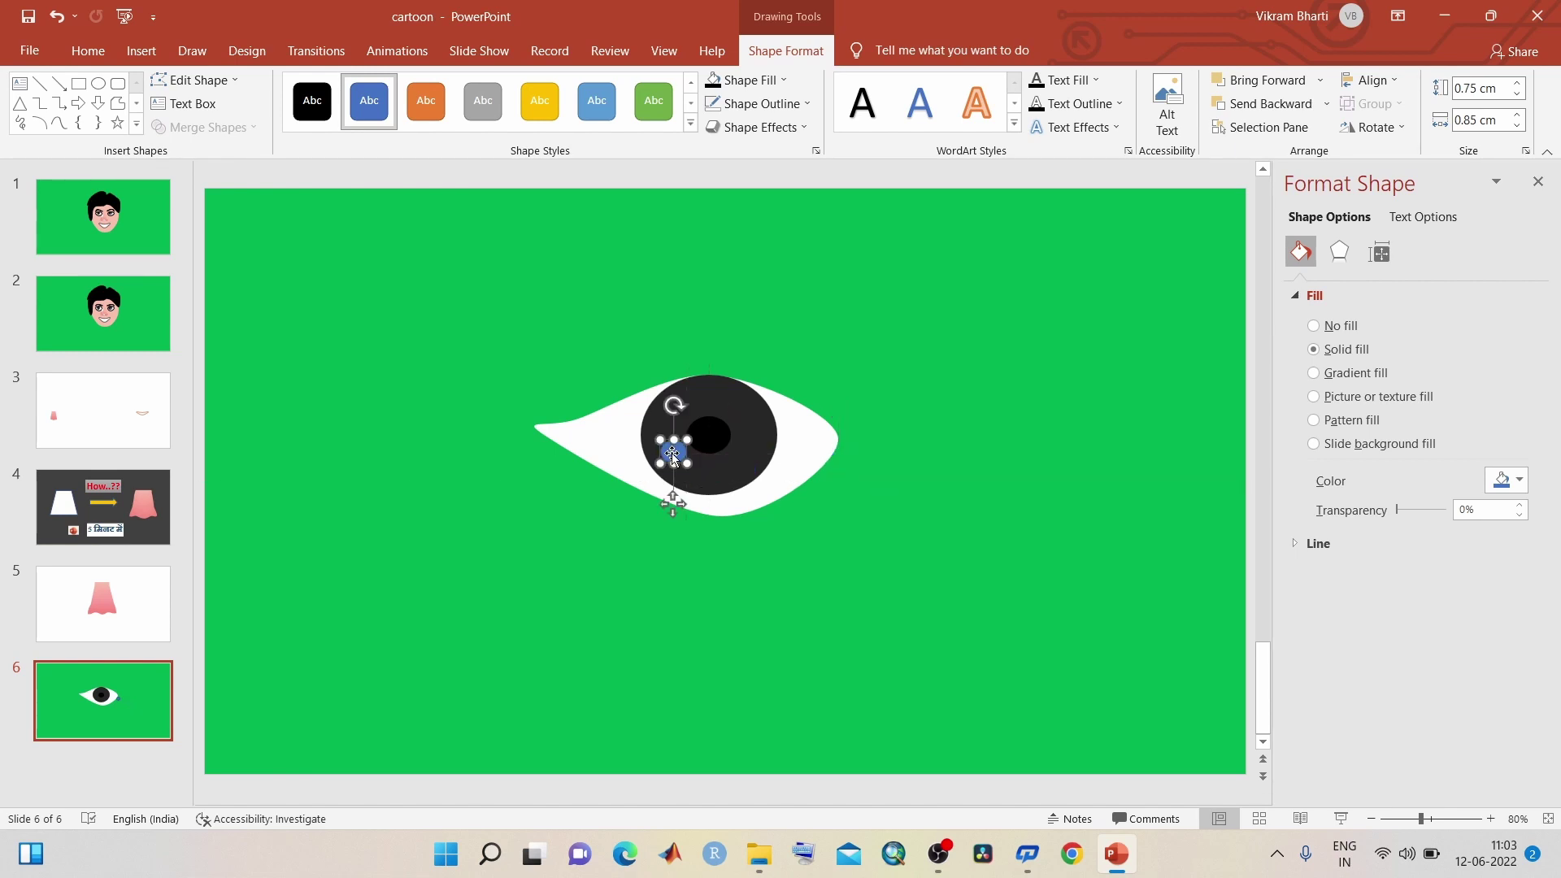
click(756, 106)
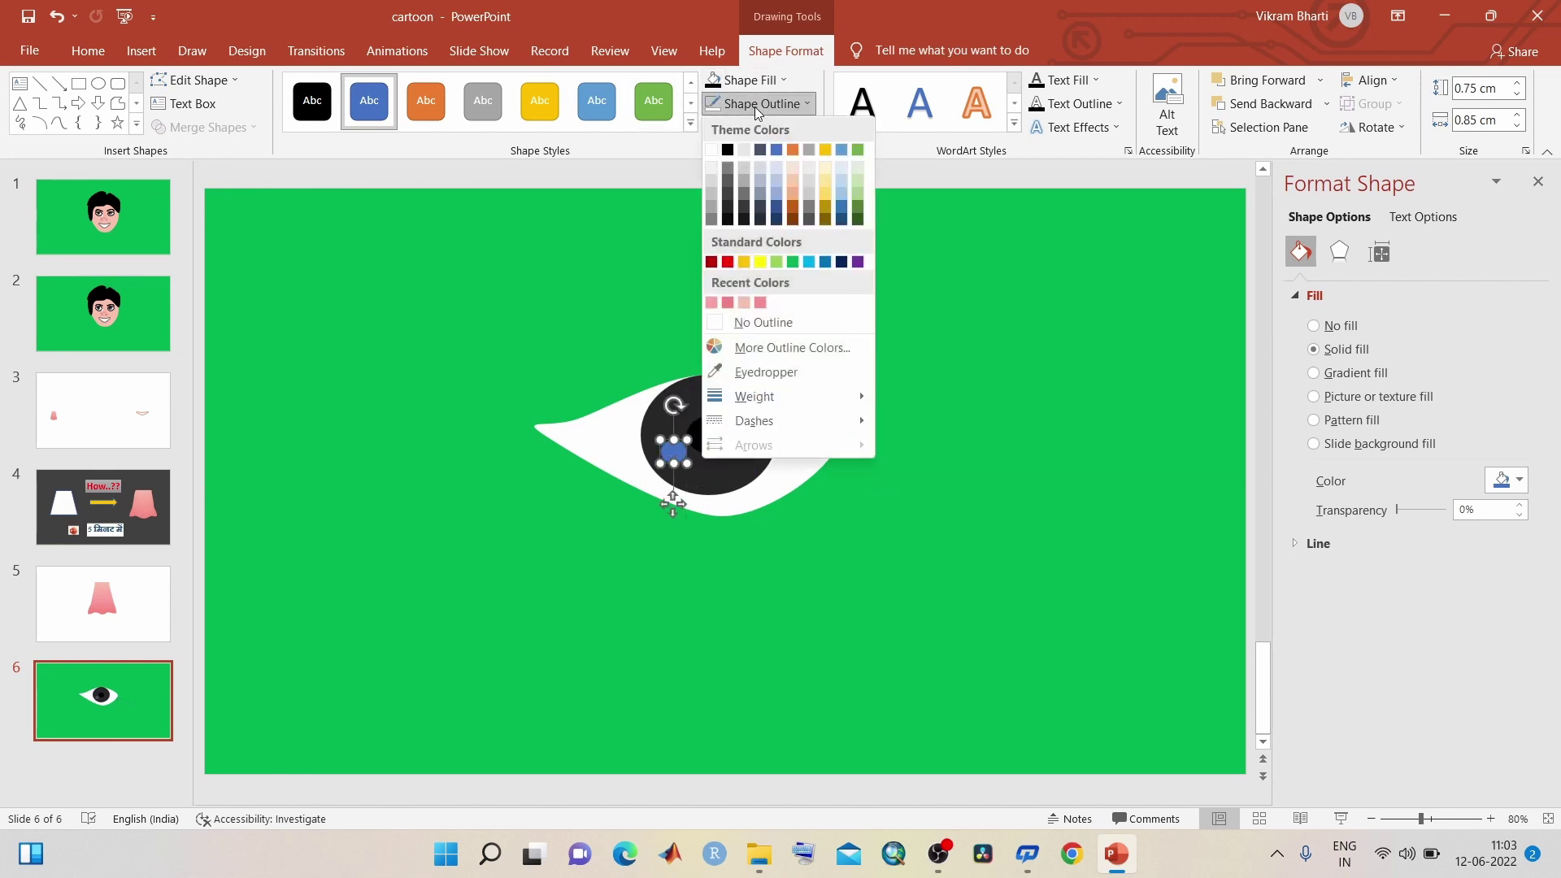
click(741, 334)
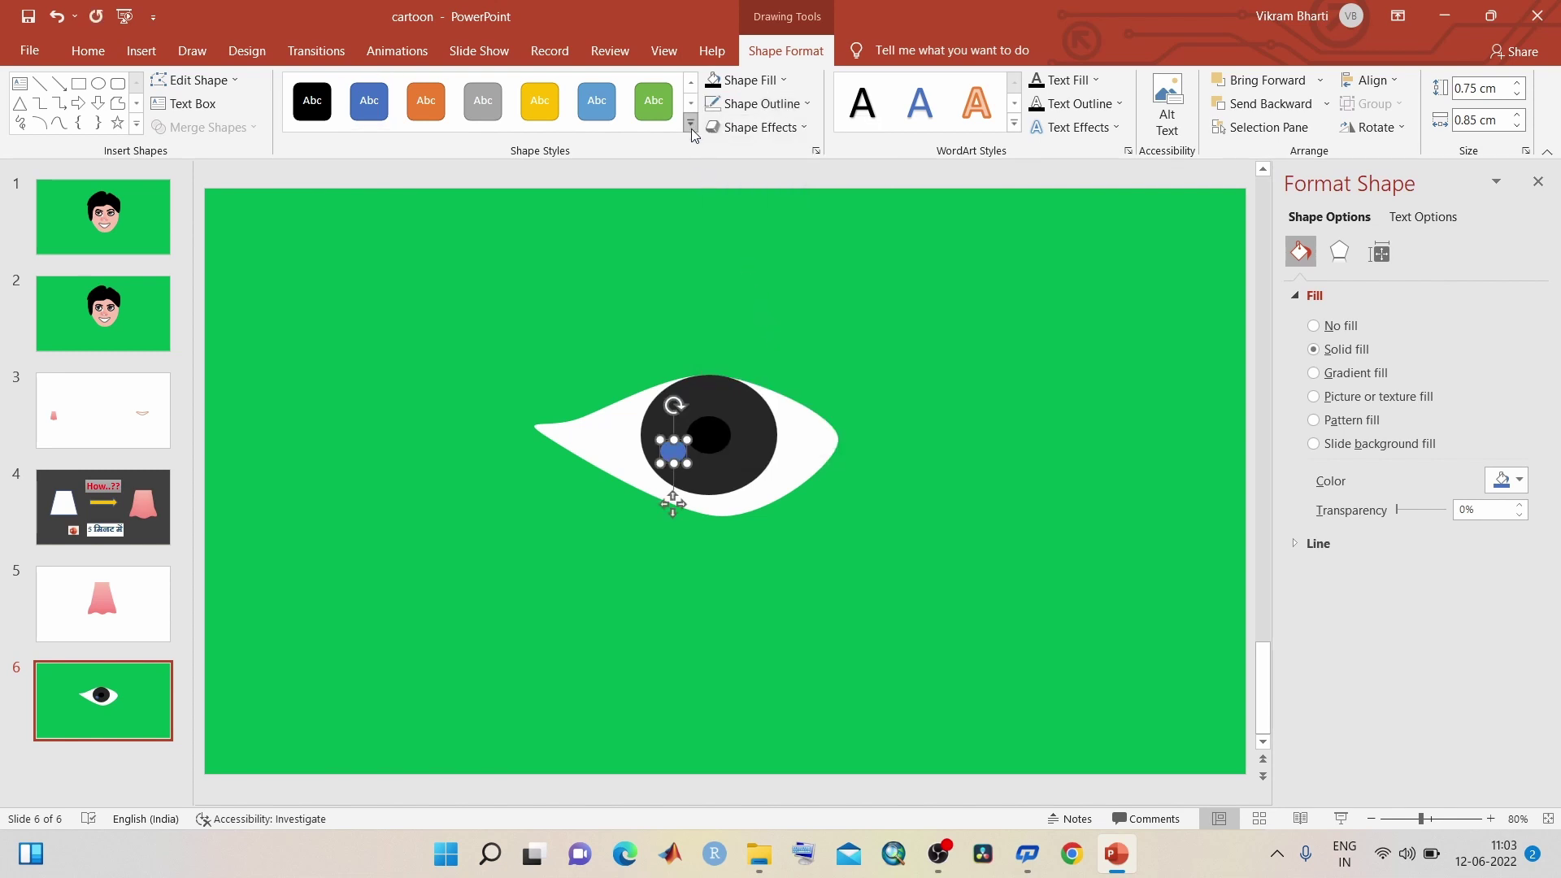
click(783, 80)
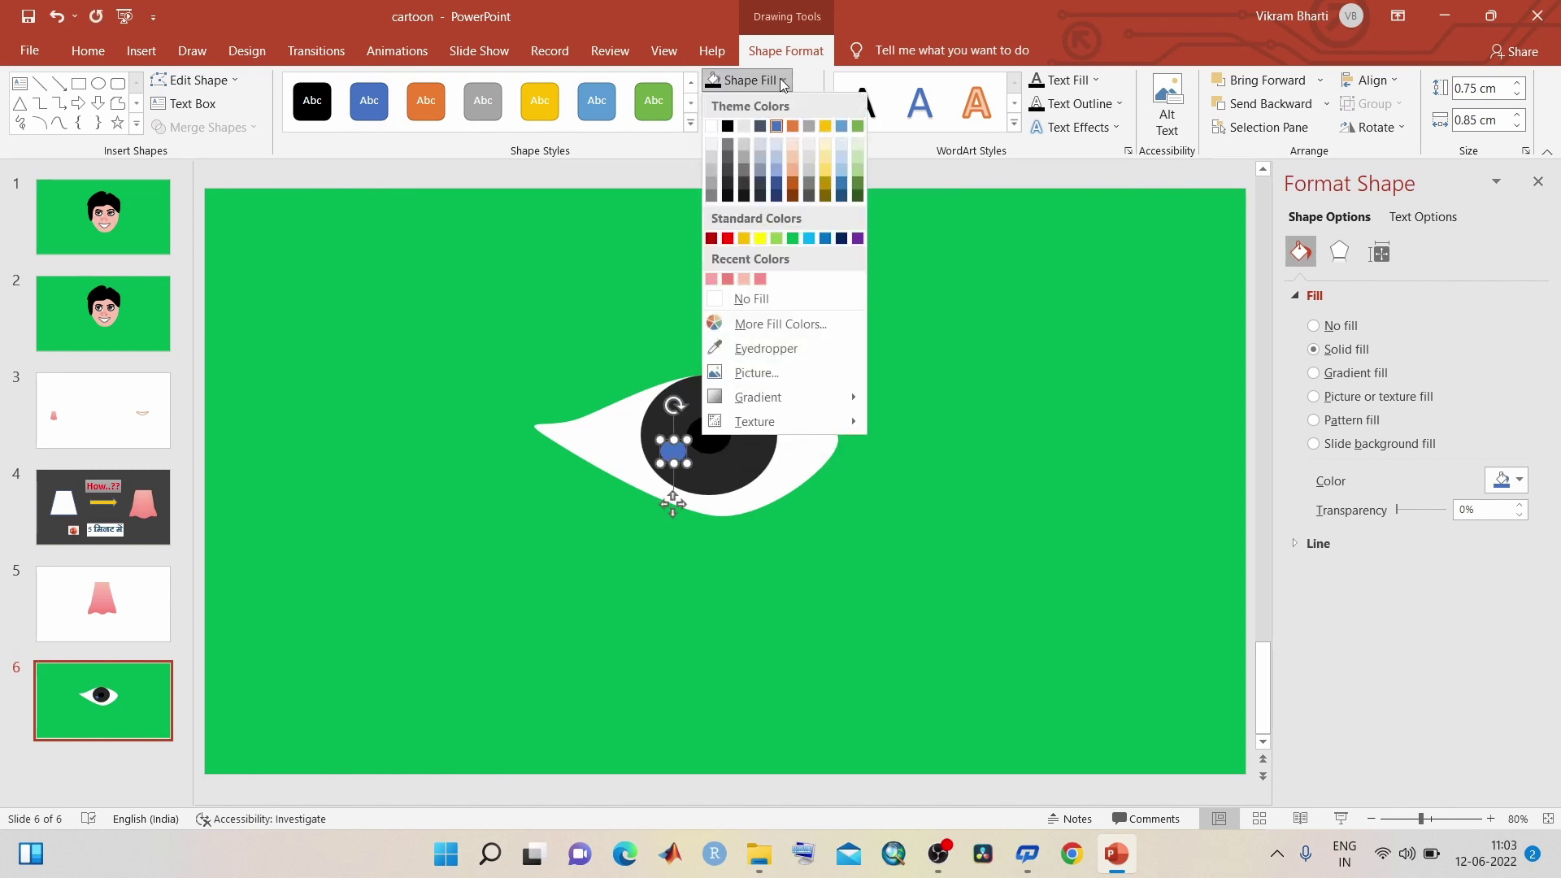
click(711, 128)
click(741, 427)
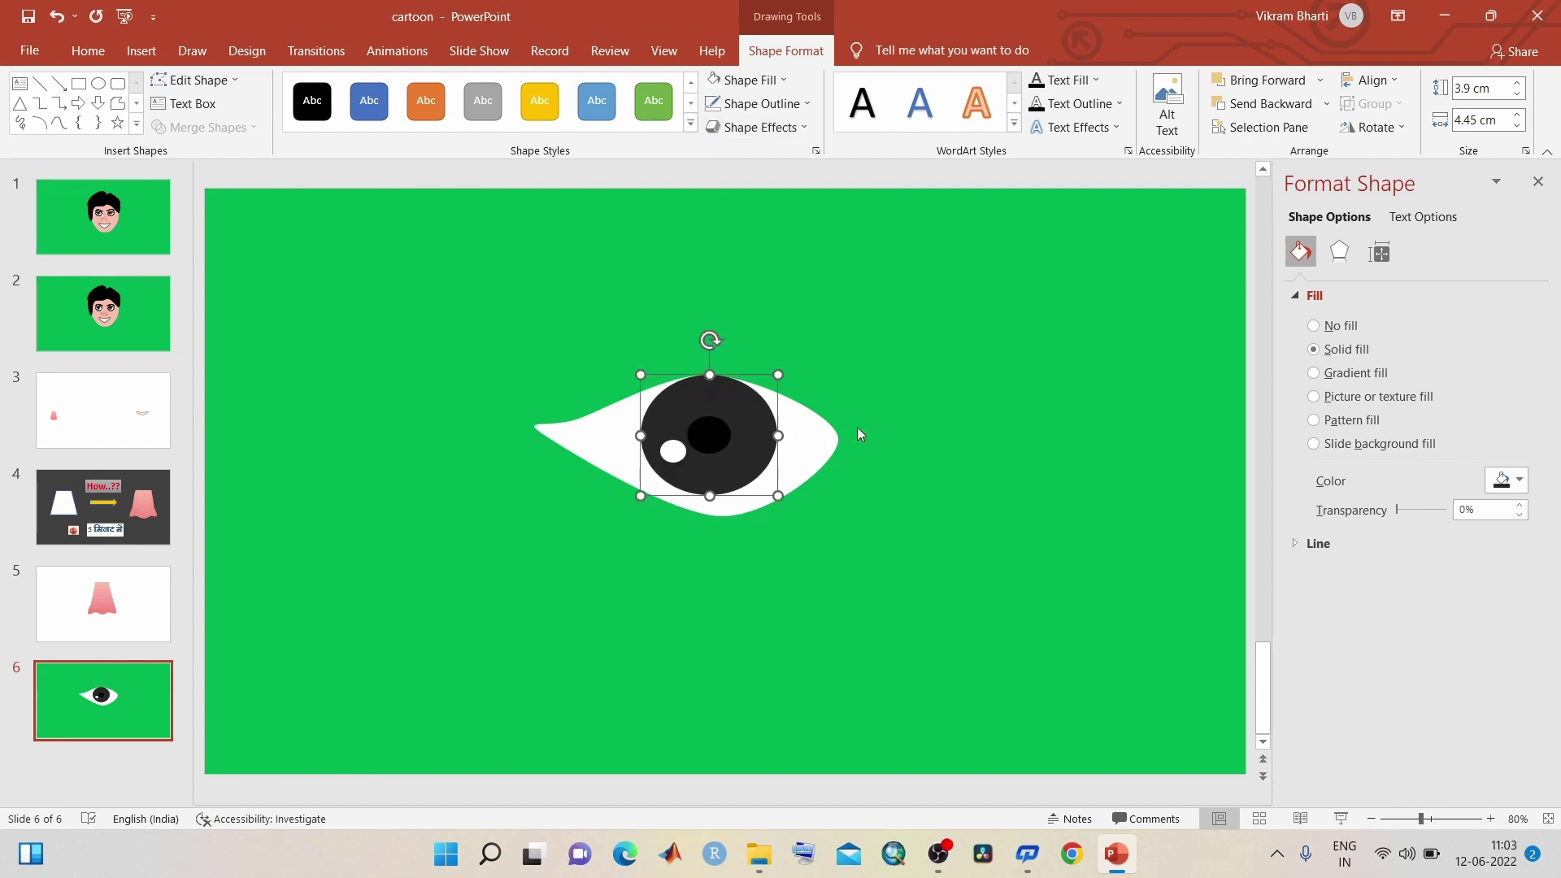
click(937, 422)
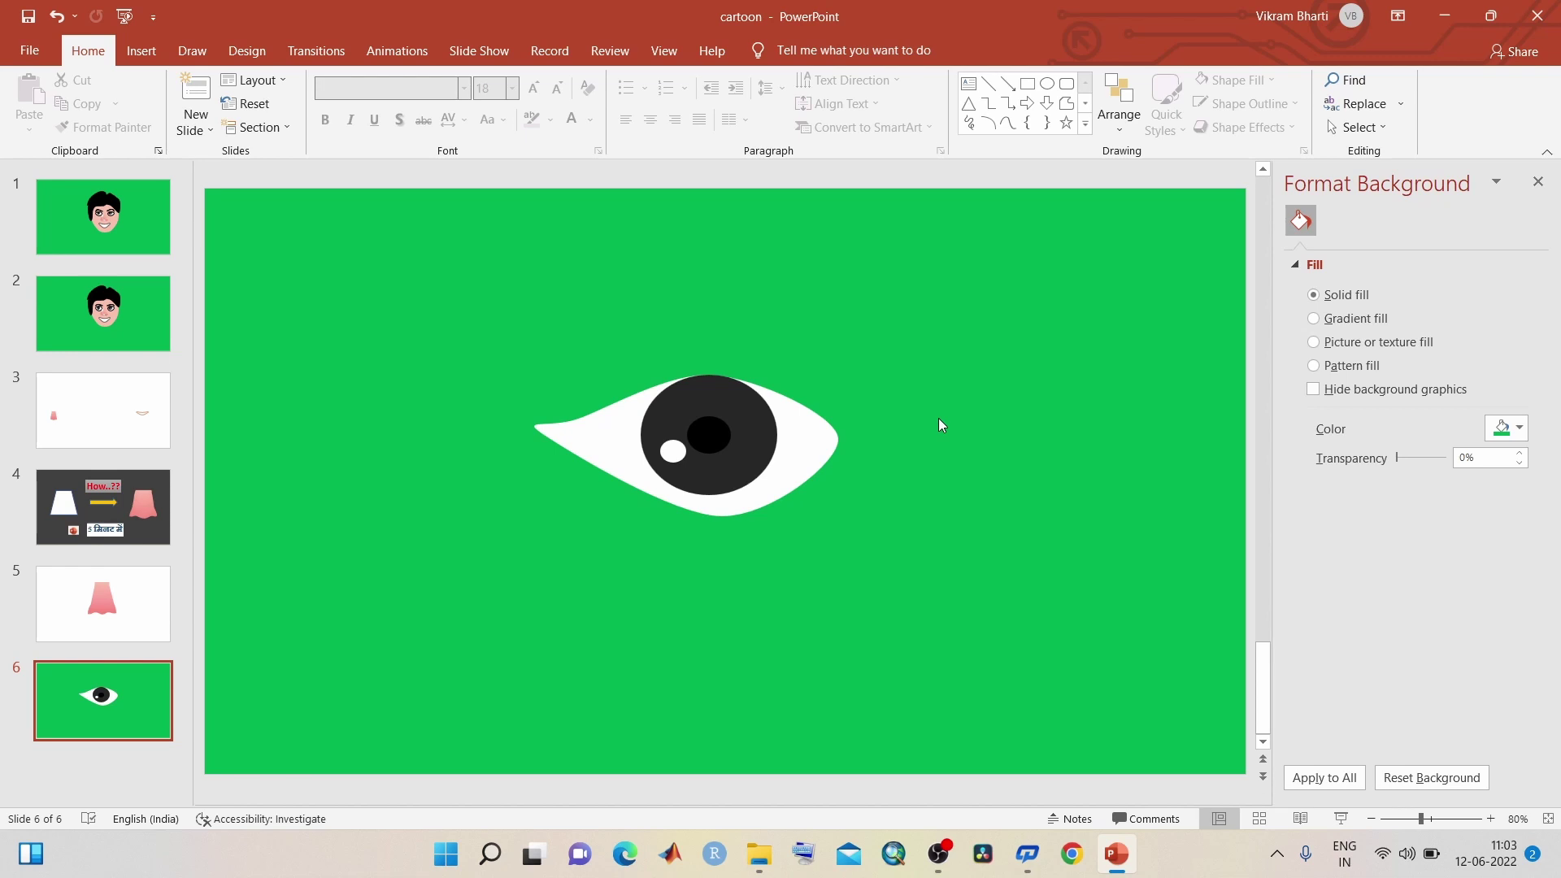
Step: Give the white eye shape a black 3 pt outline
click(830, 435)
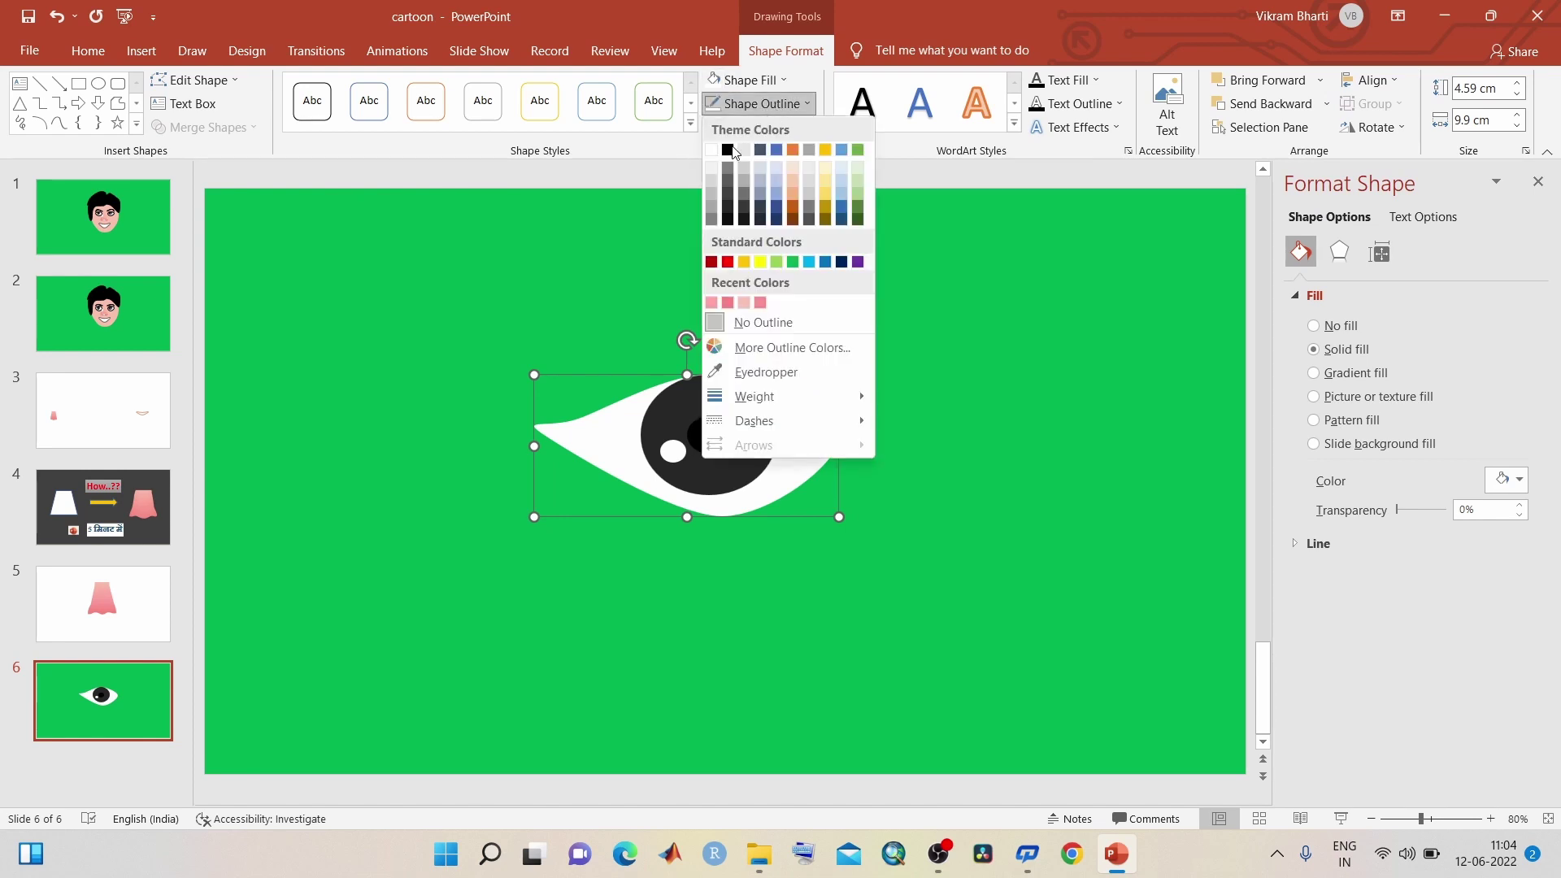
click(728, 150)
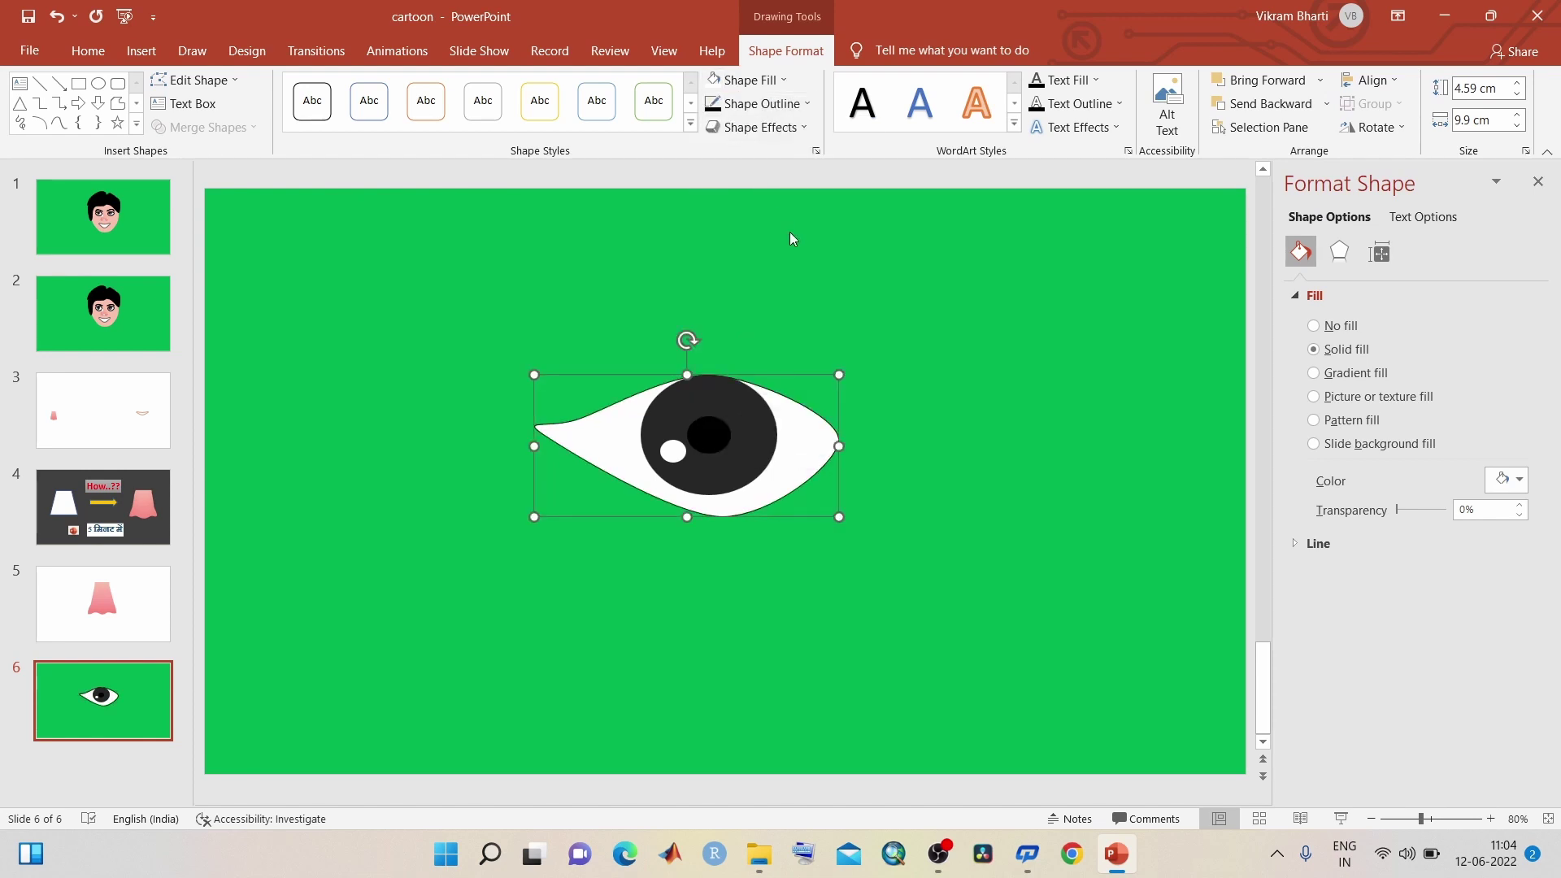
click(796, 106)
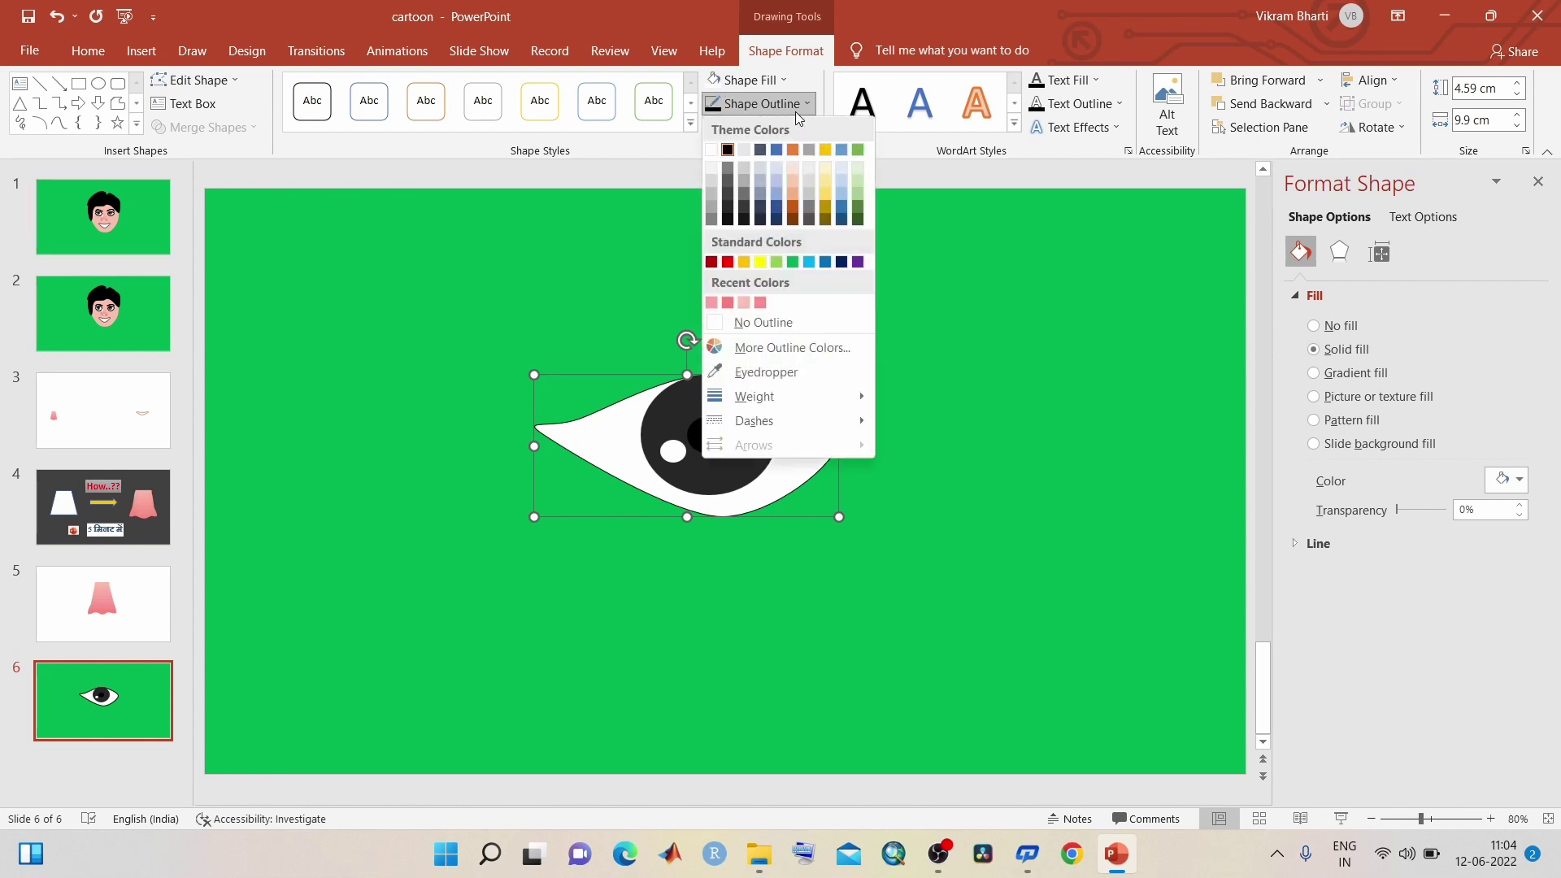
mouse_move(753, 397)
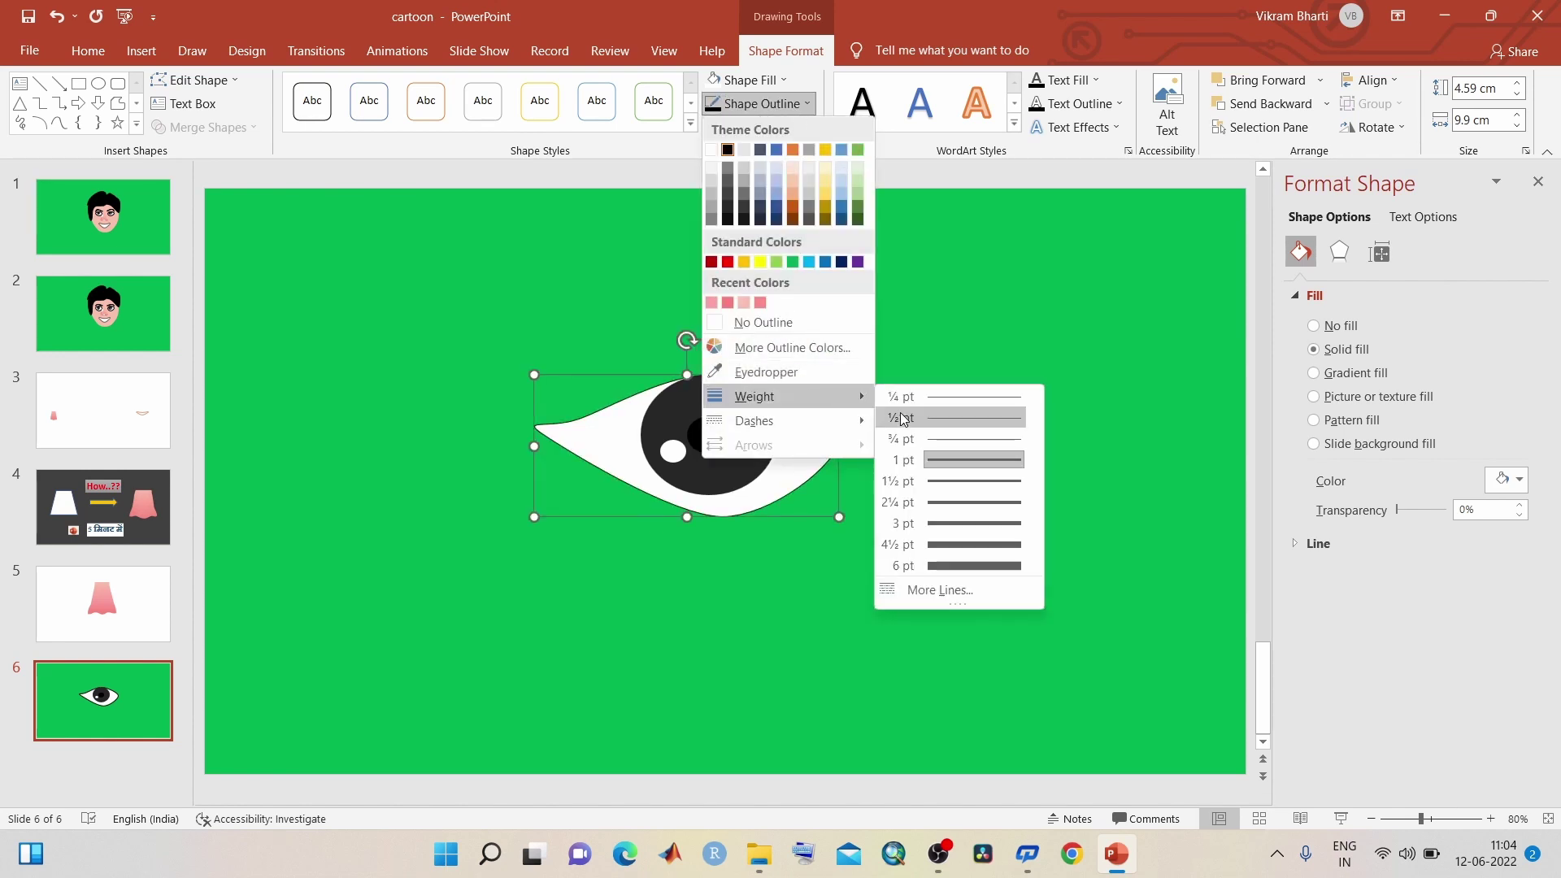
click(981, 522)
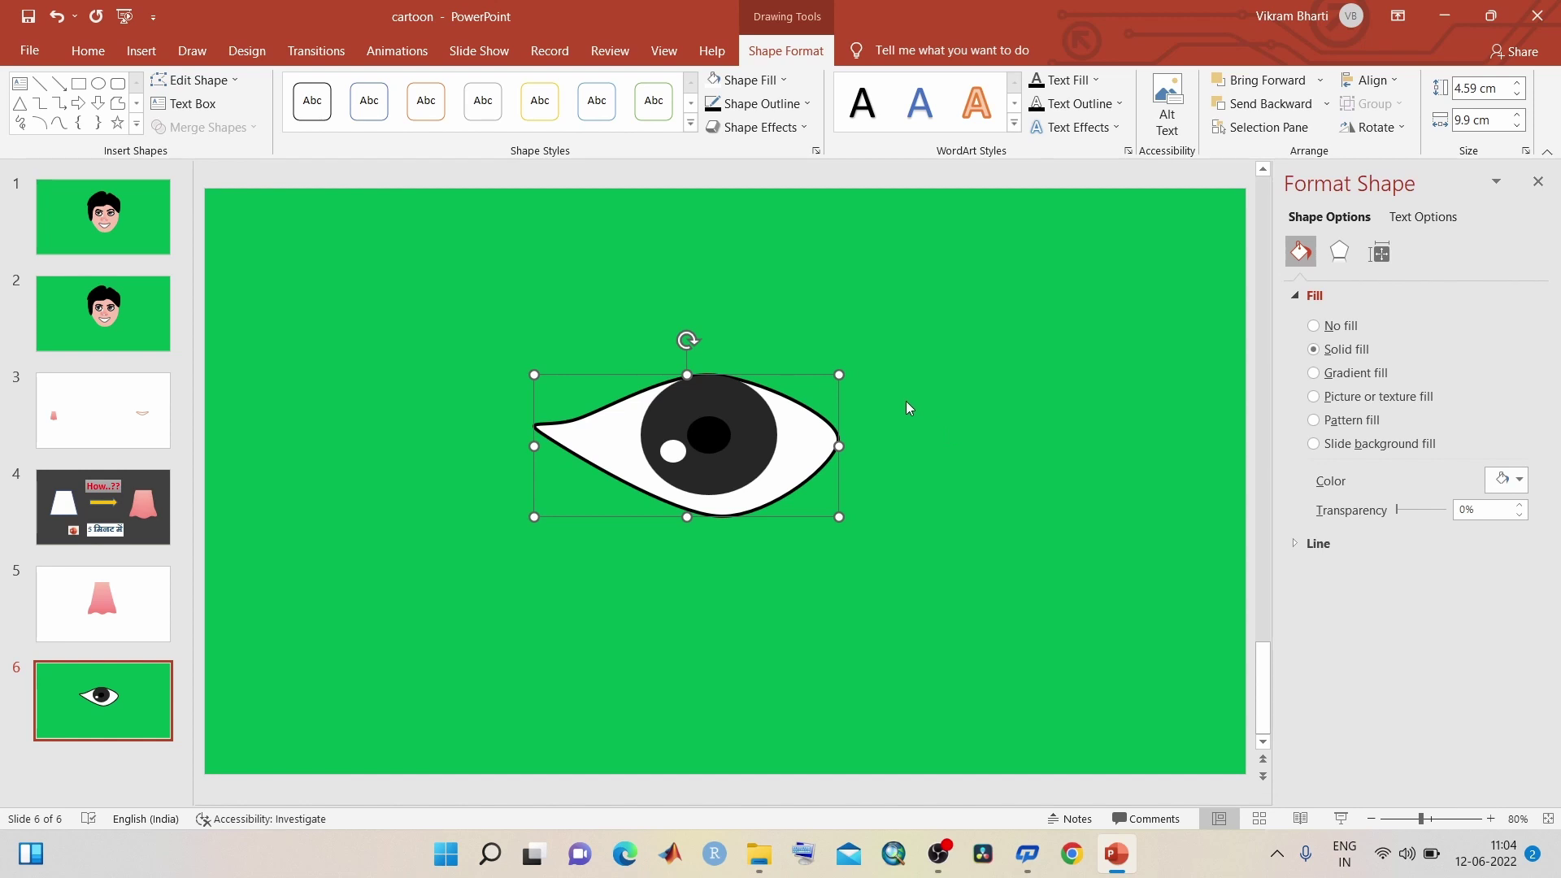
click(495, 262)
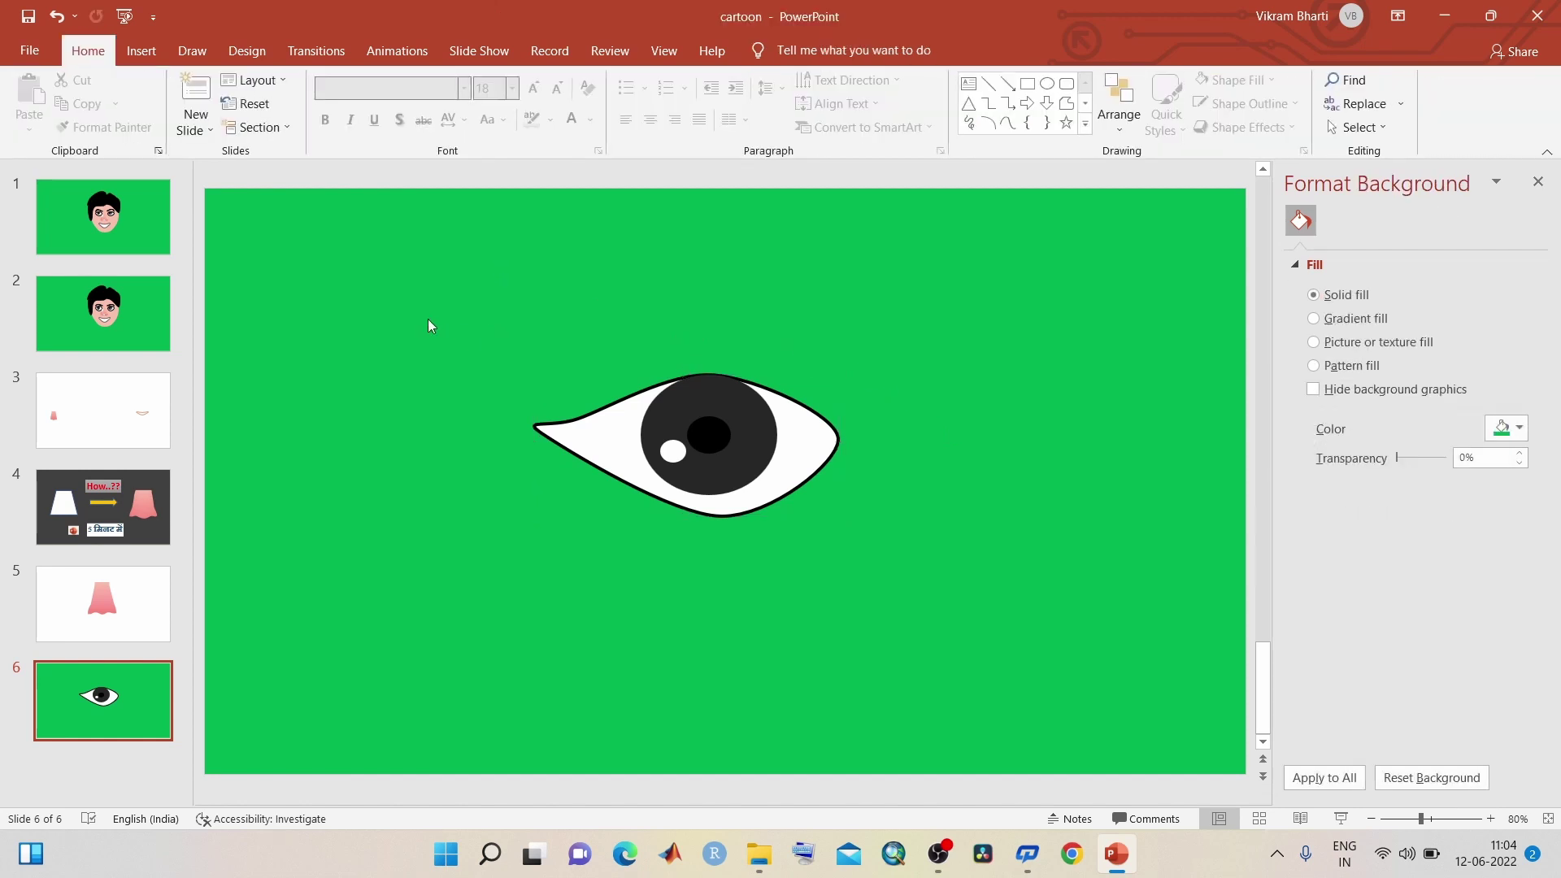
Step: Group the eye parts, duplicate the group and flip the copy horizontally
drag(407, 363, 1049, 639)
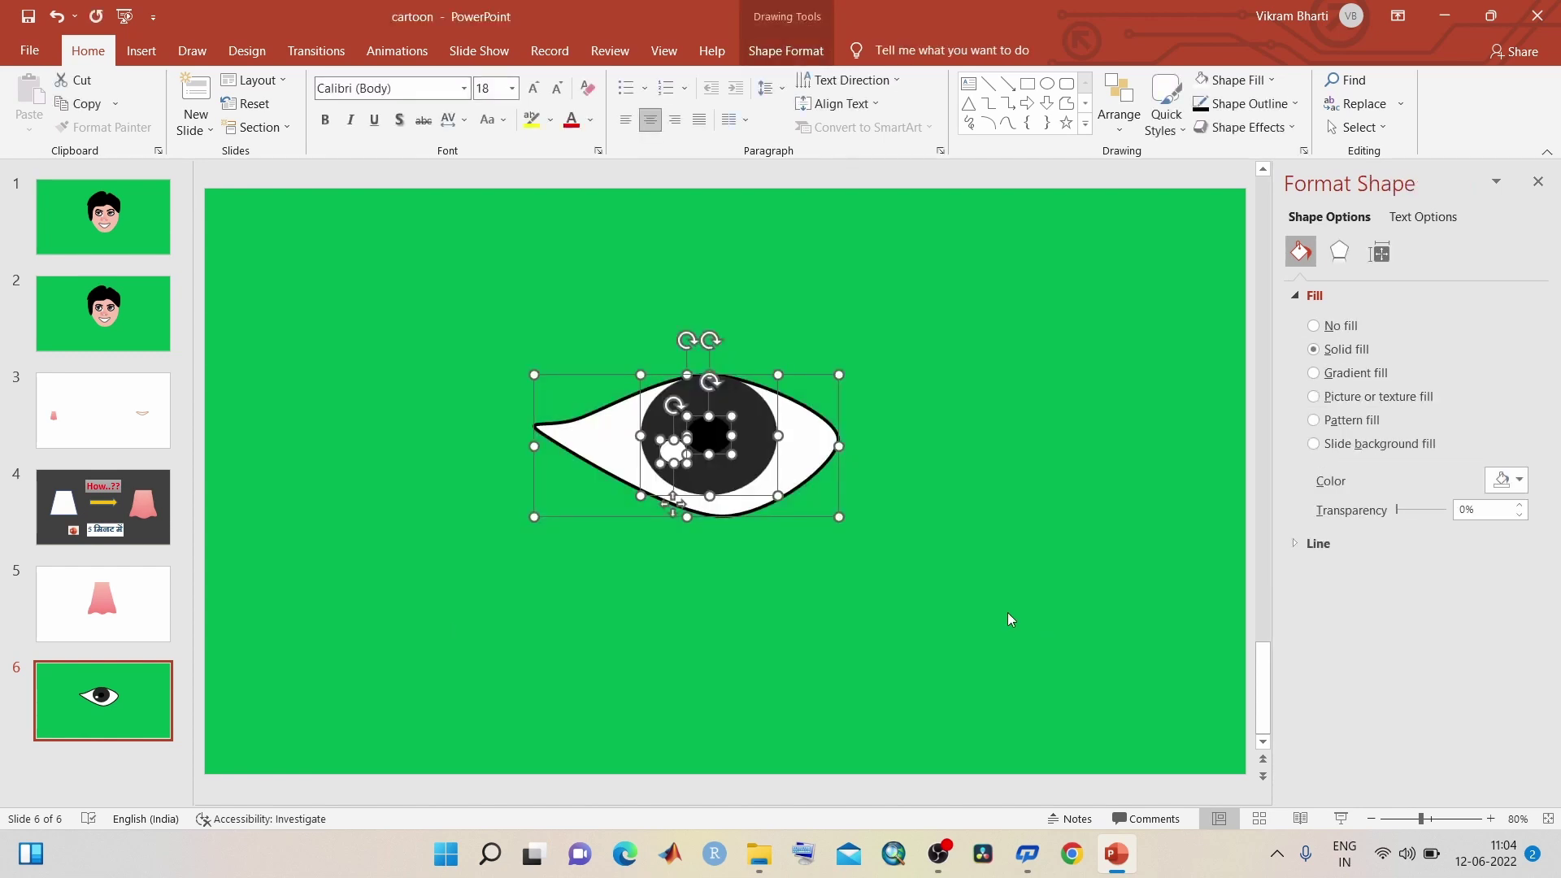
key(ctrl+g)
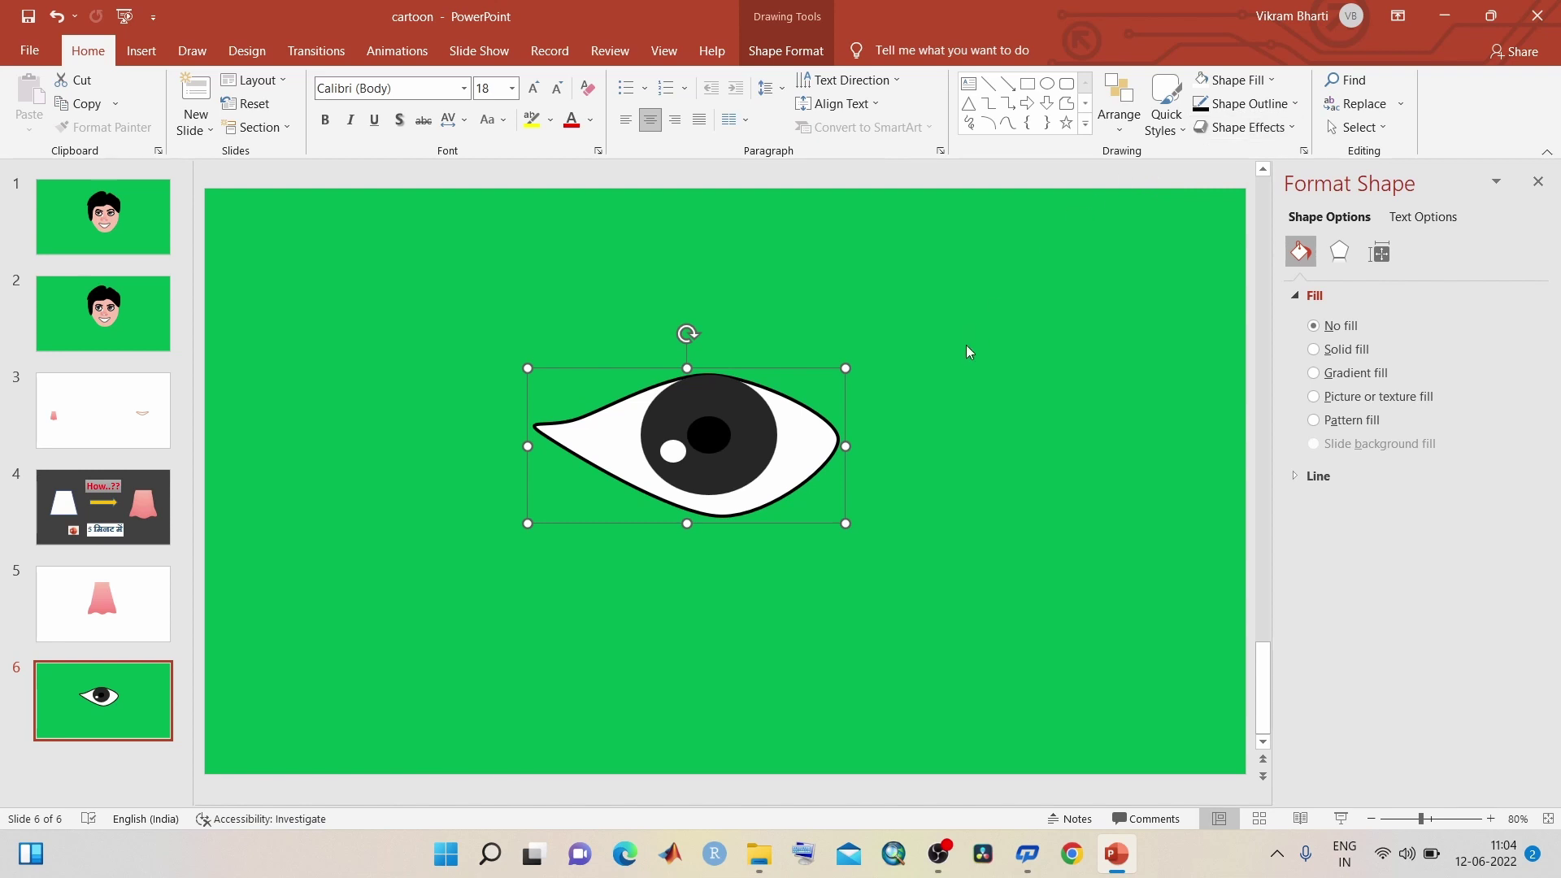
key(ctrl+d)
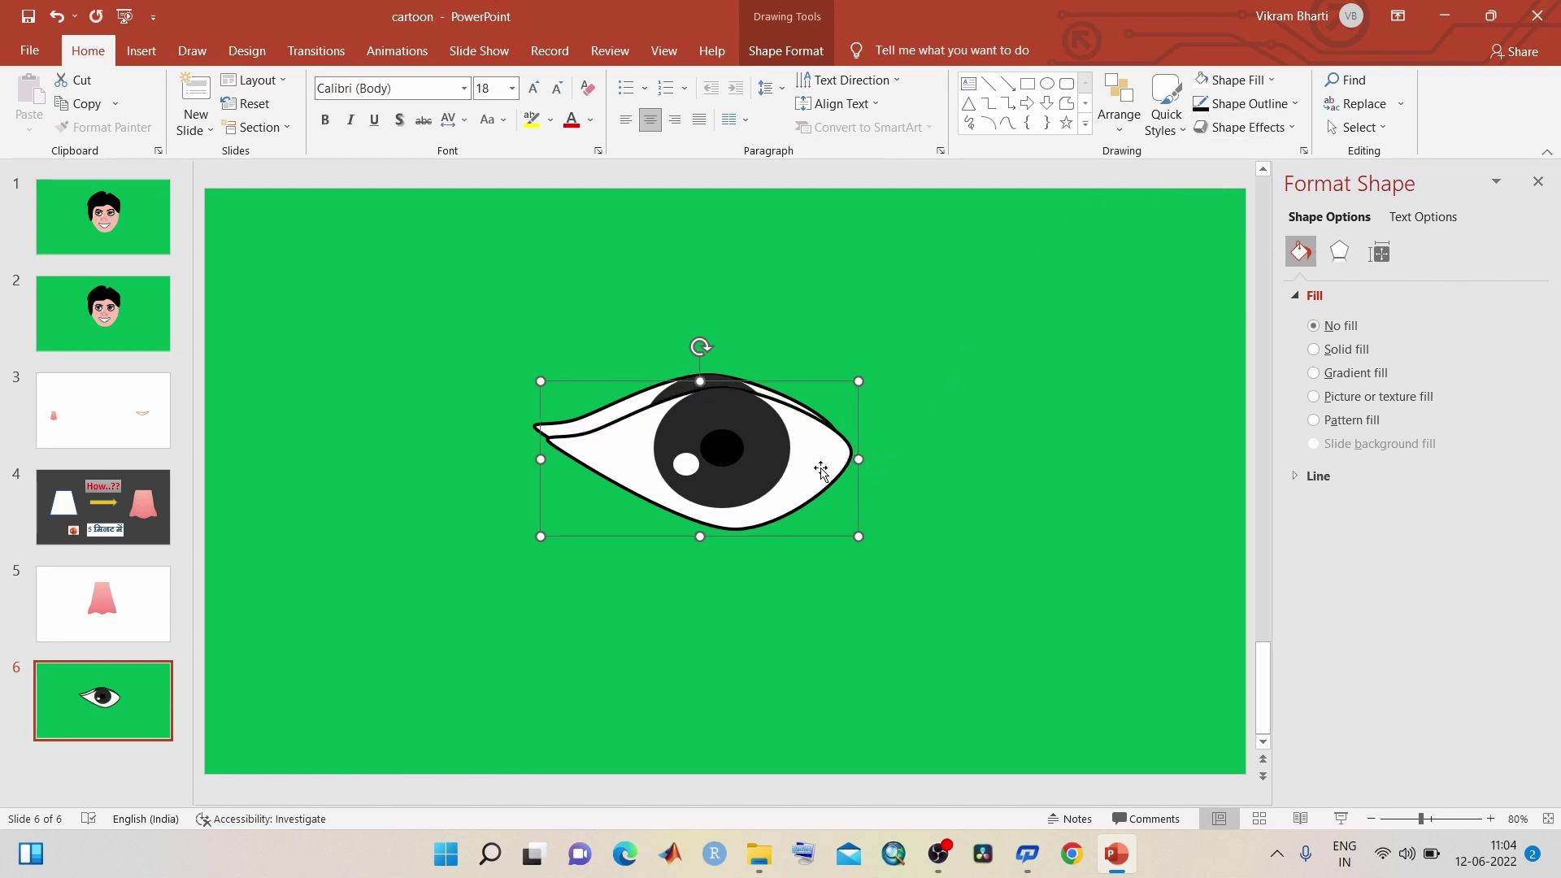
drag(823, 470, 1102, 462)
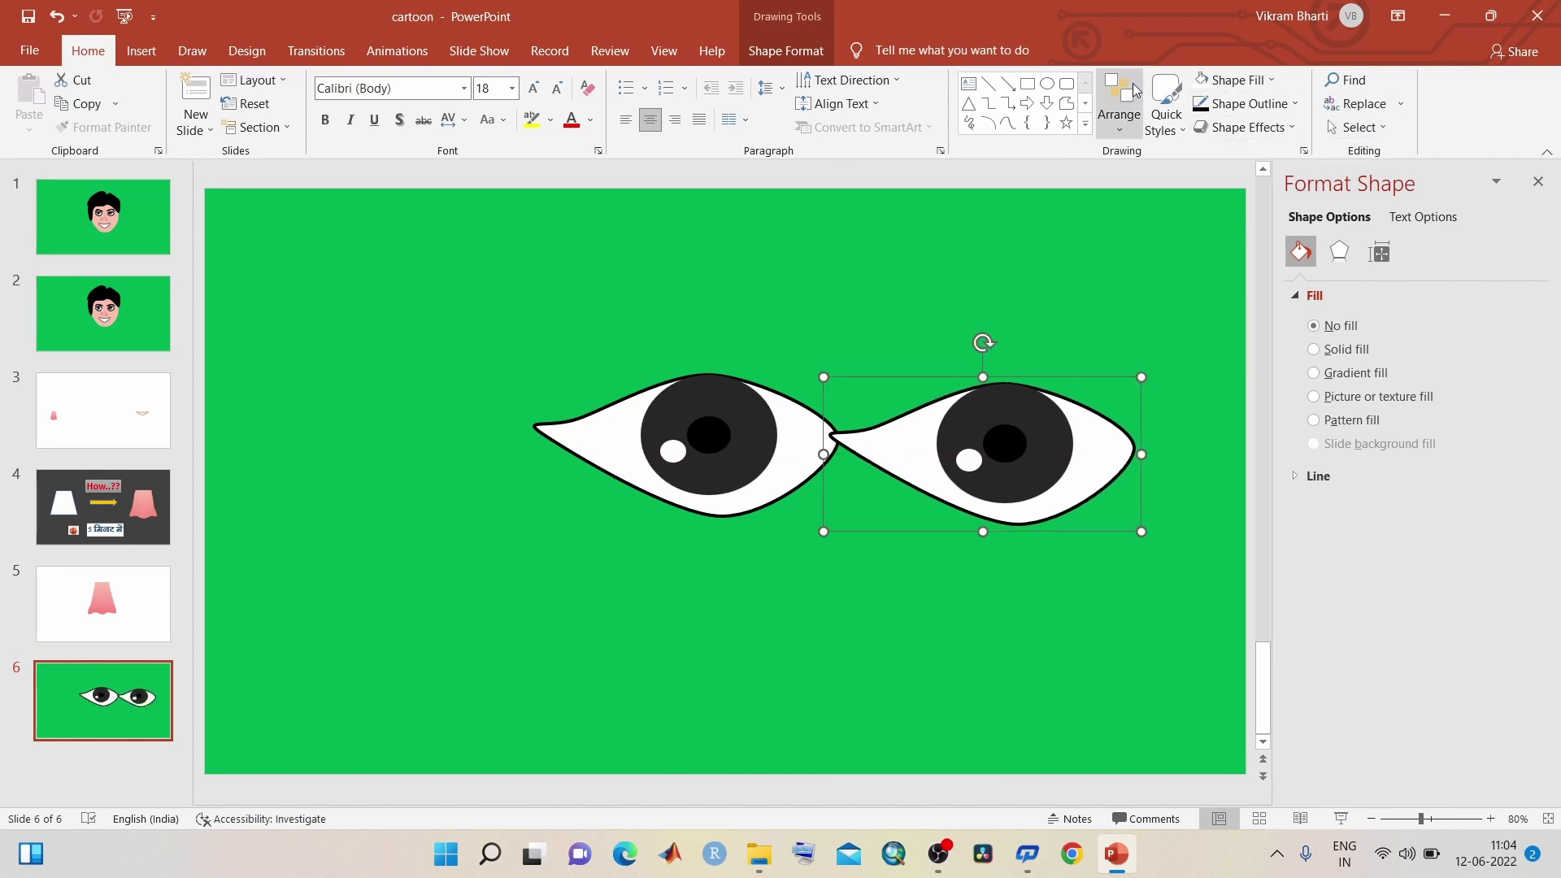
click(1122, 114)
mouse_move(1153, 425)
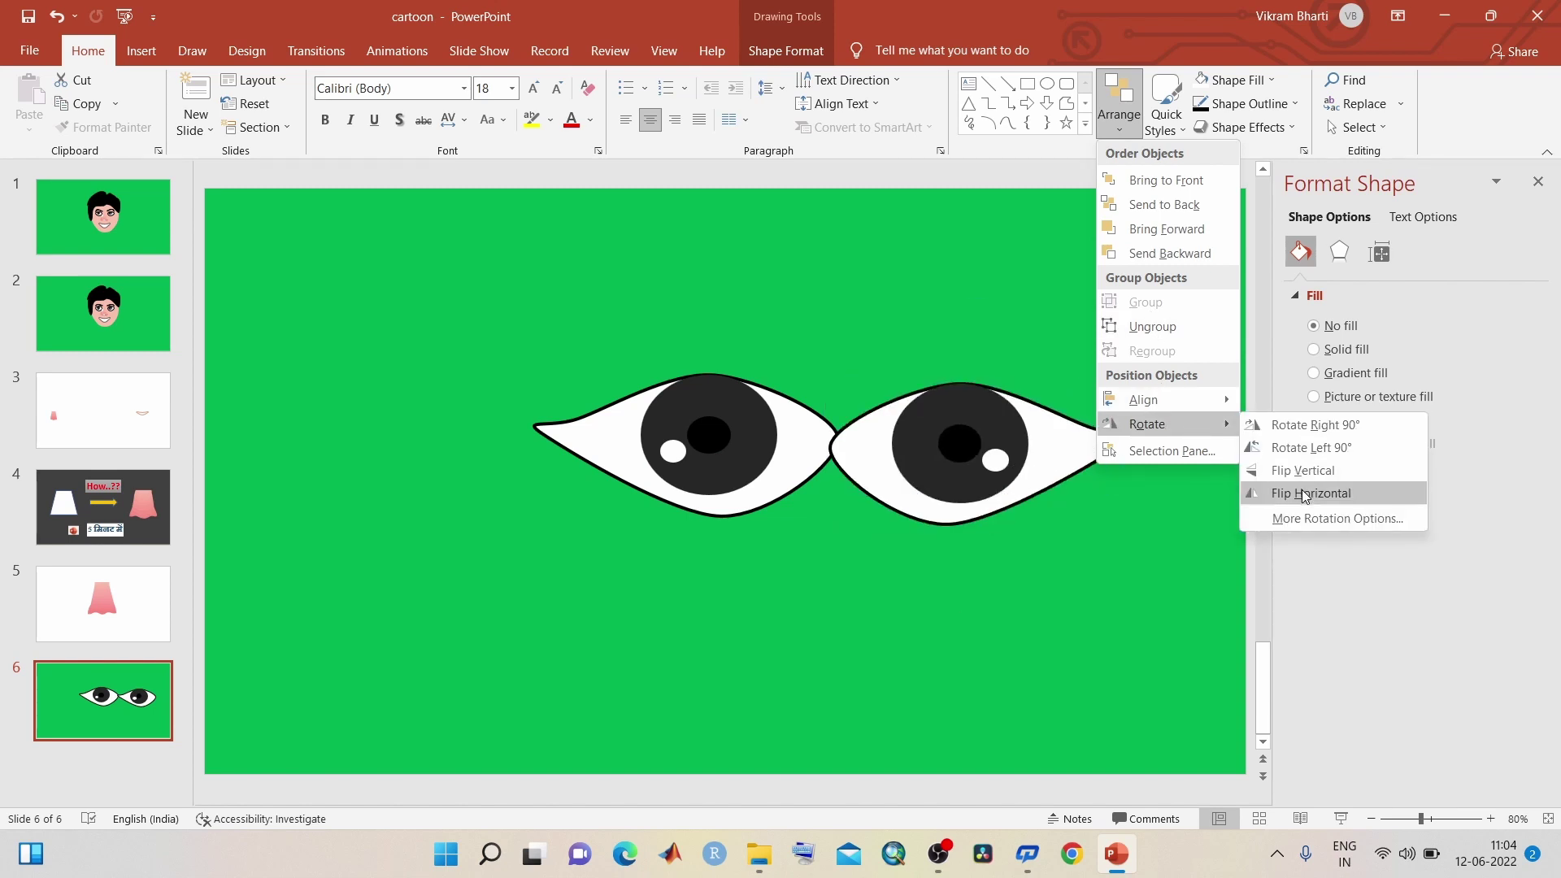
click(1305, 494)
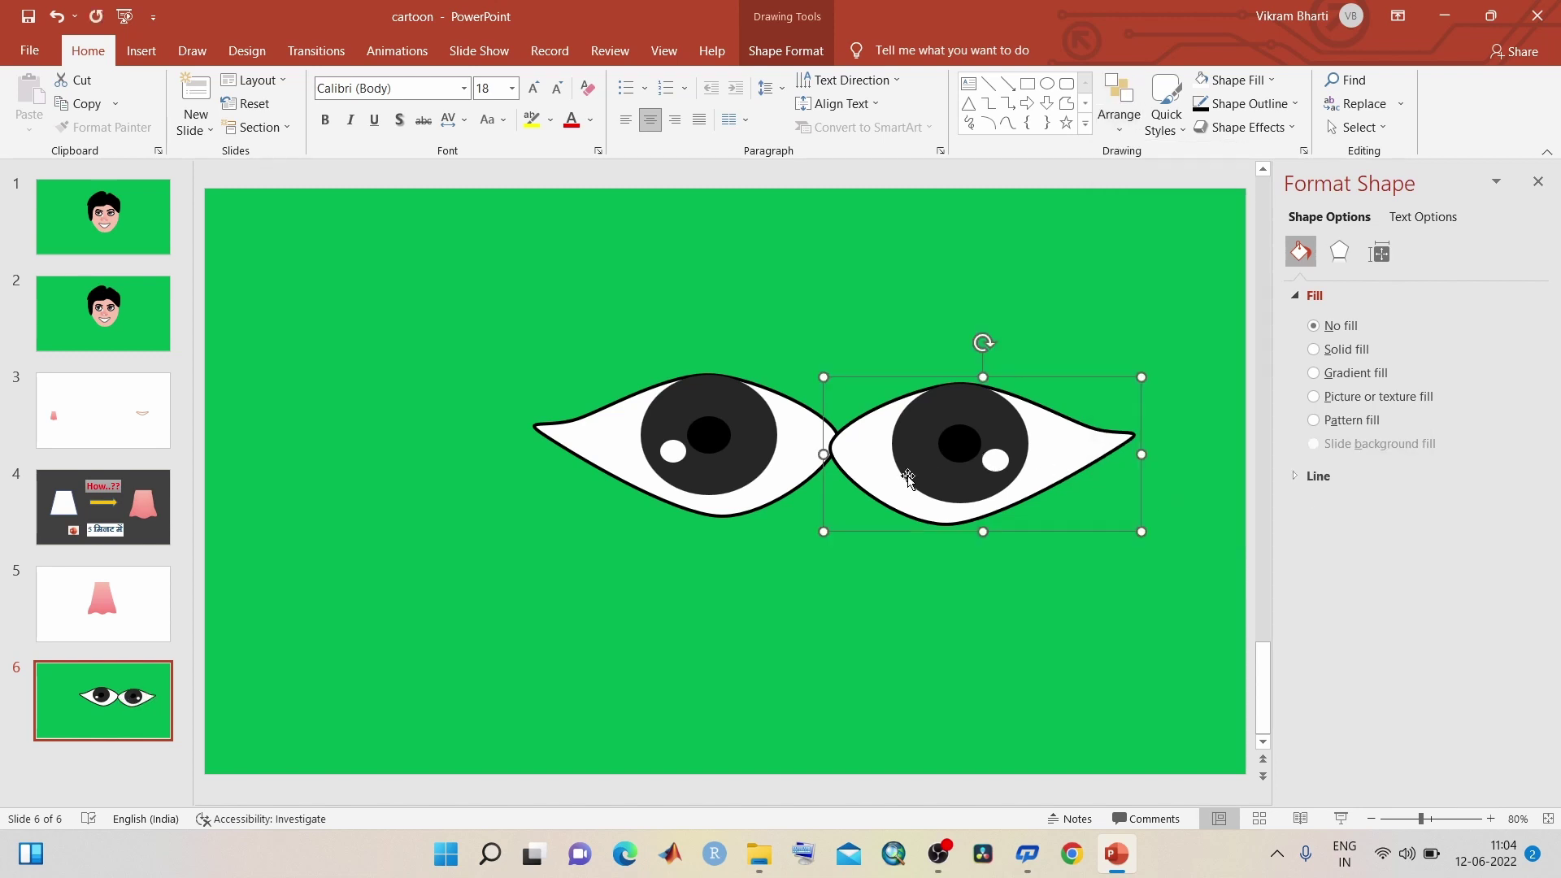
Step: Spread the two eyes apart and level them at the same height
drag(734, 498, 588, 521)
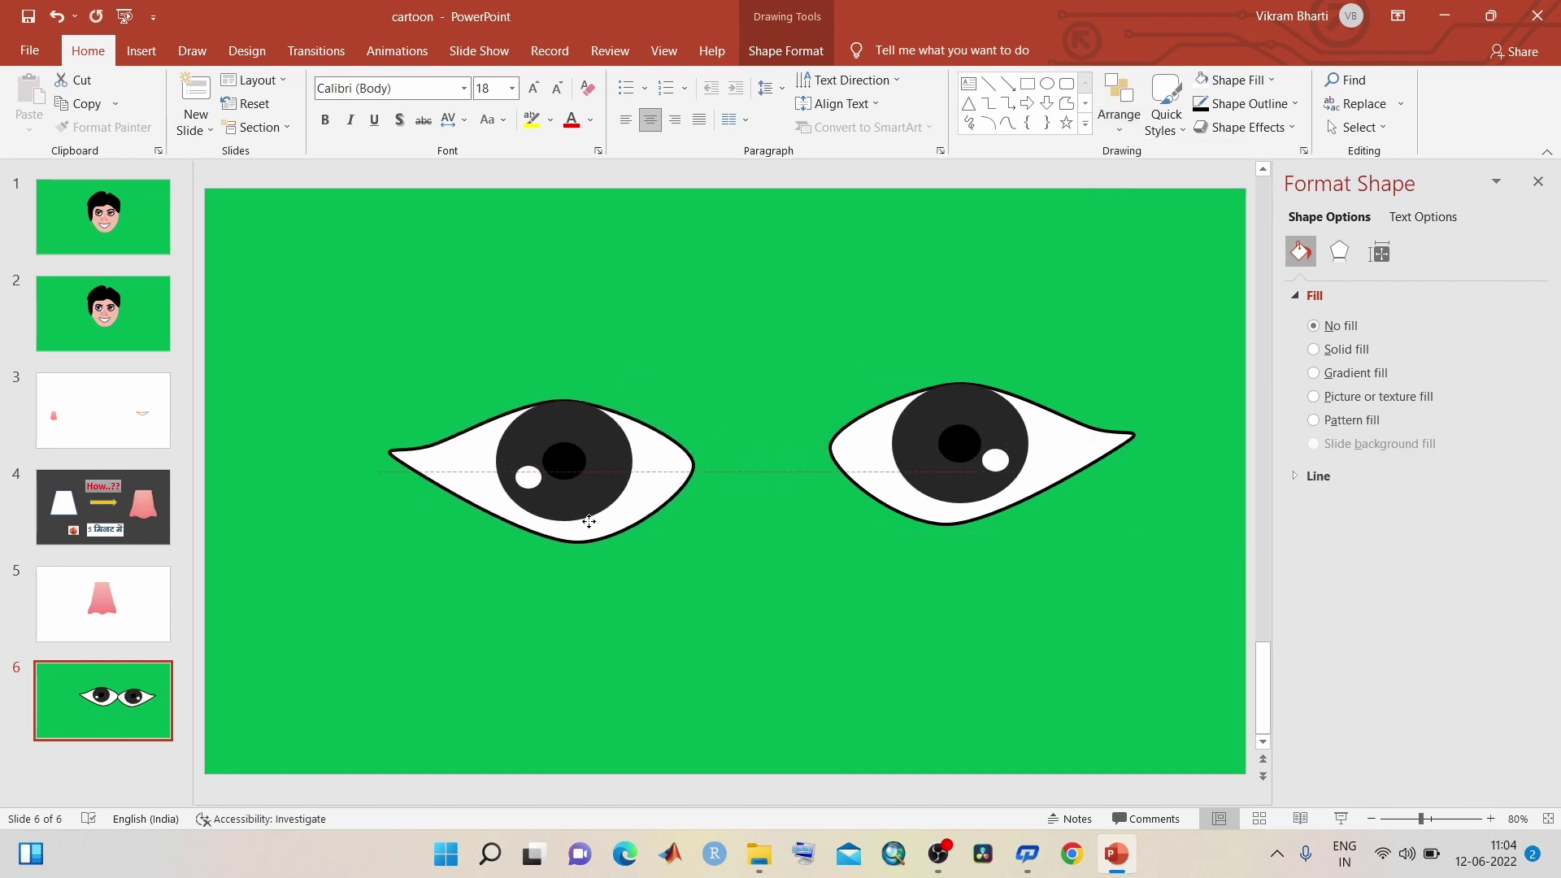
drag(589, 521, 533, 558)
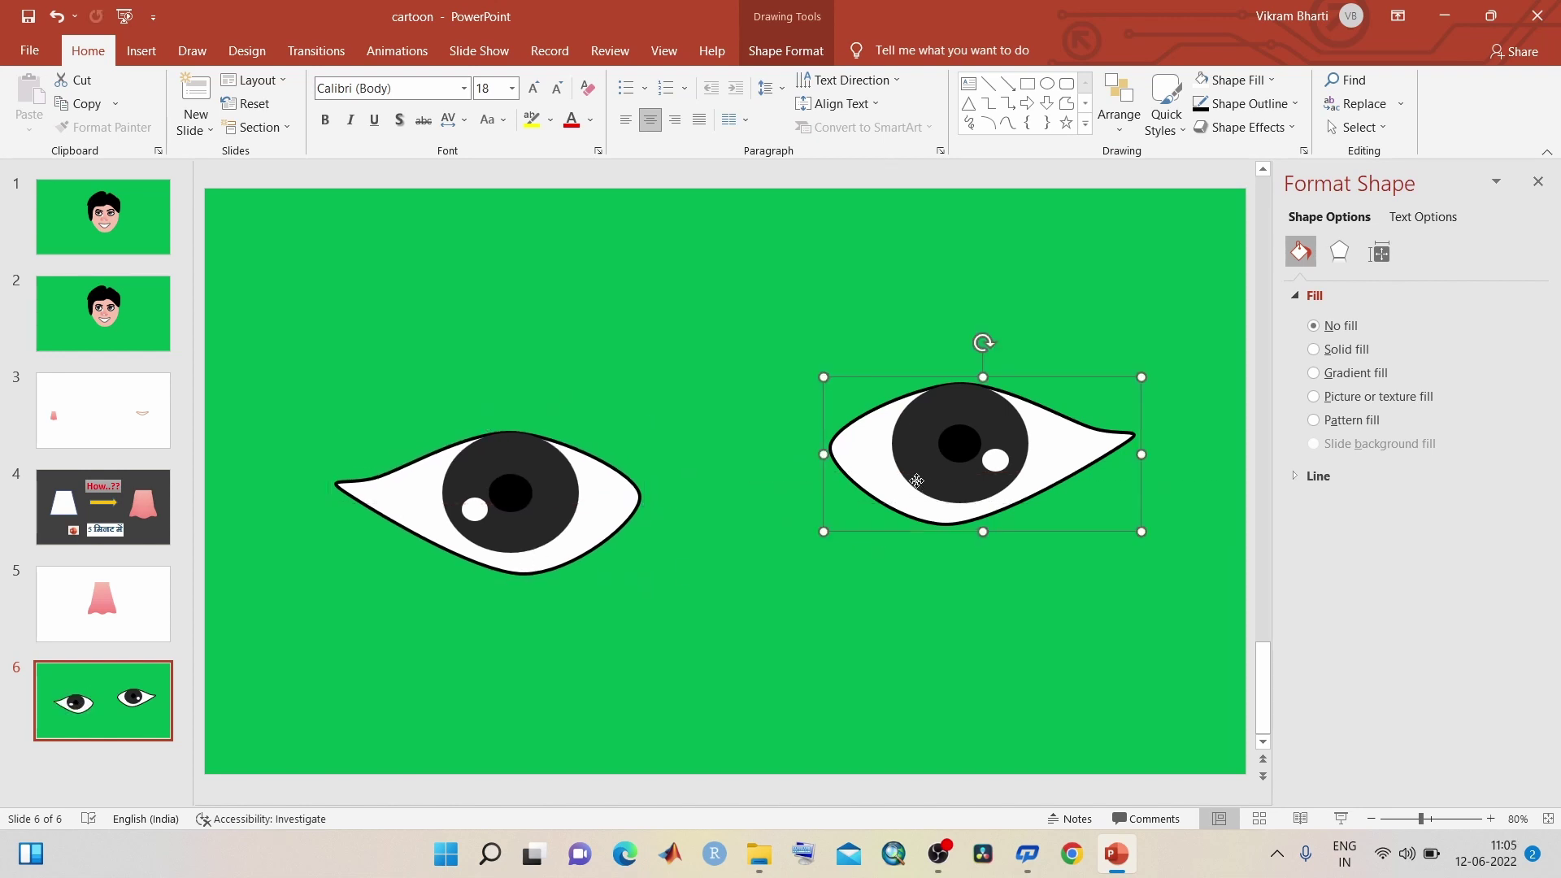
mouse_move(915, 482)
mouse_down()
mouse_move(885, 542)
mouse_move(846, 534)
mouse_up()
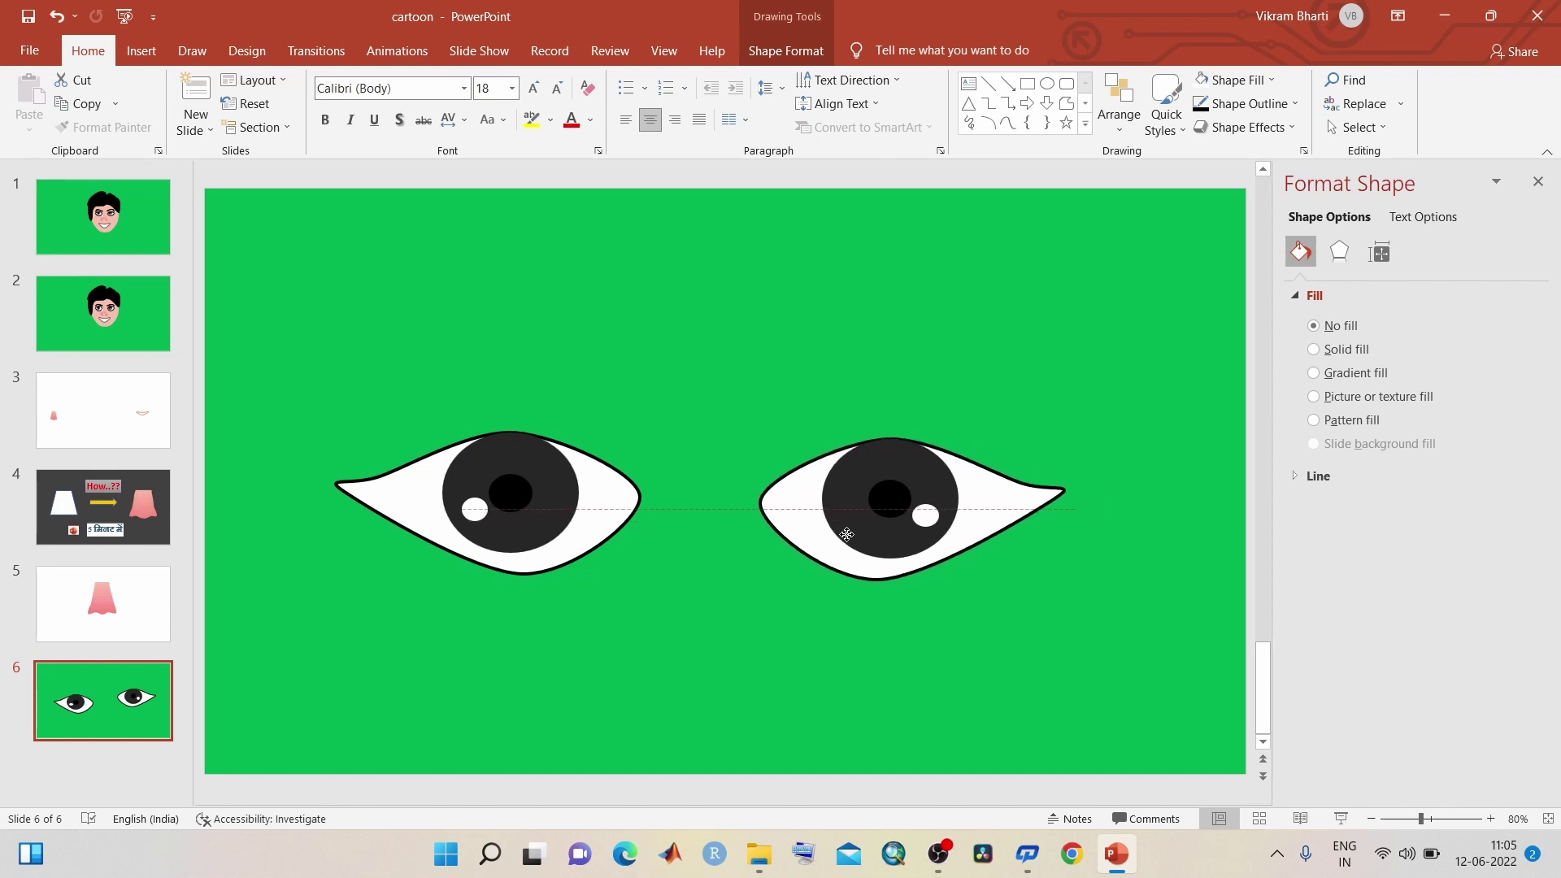
click(702, 309)
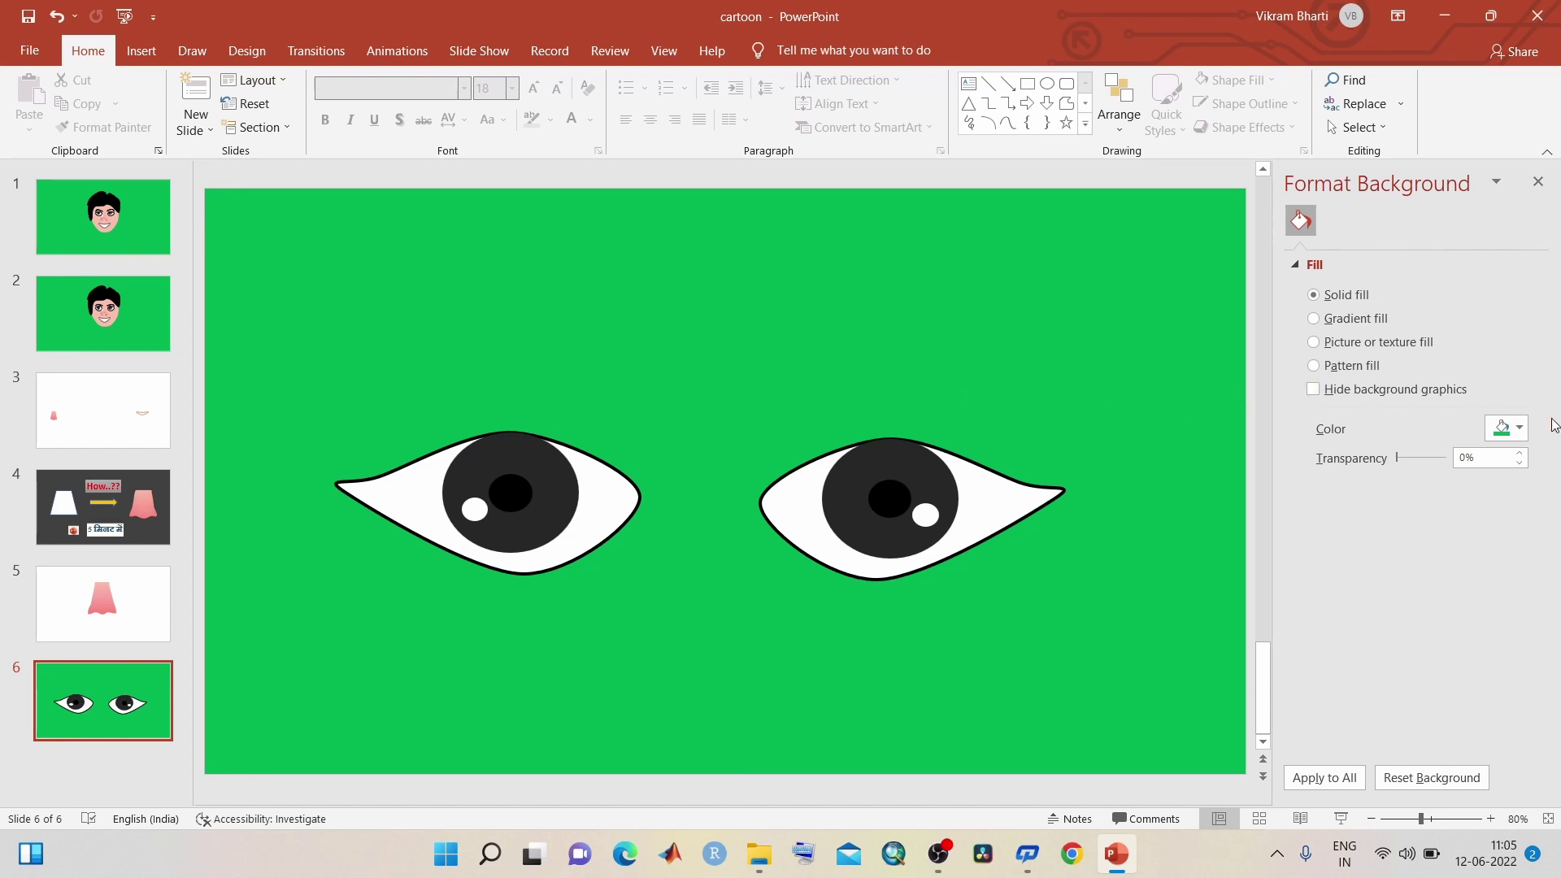
Step: Change the background fill to a light pink from Recent Colors, after briefly trying white
click(1511, 427)
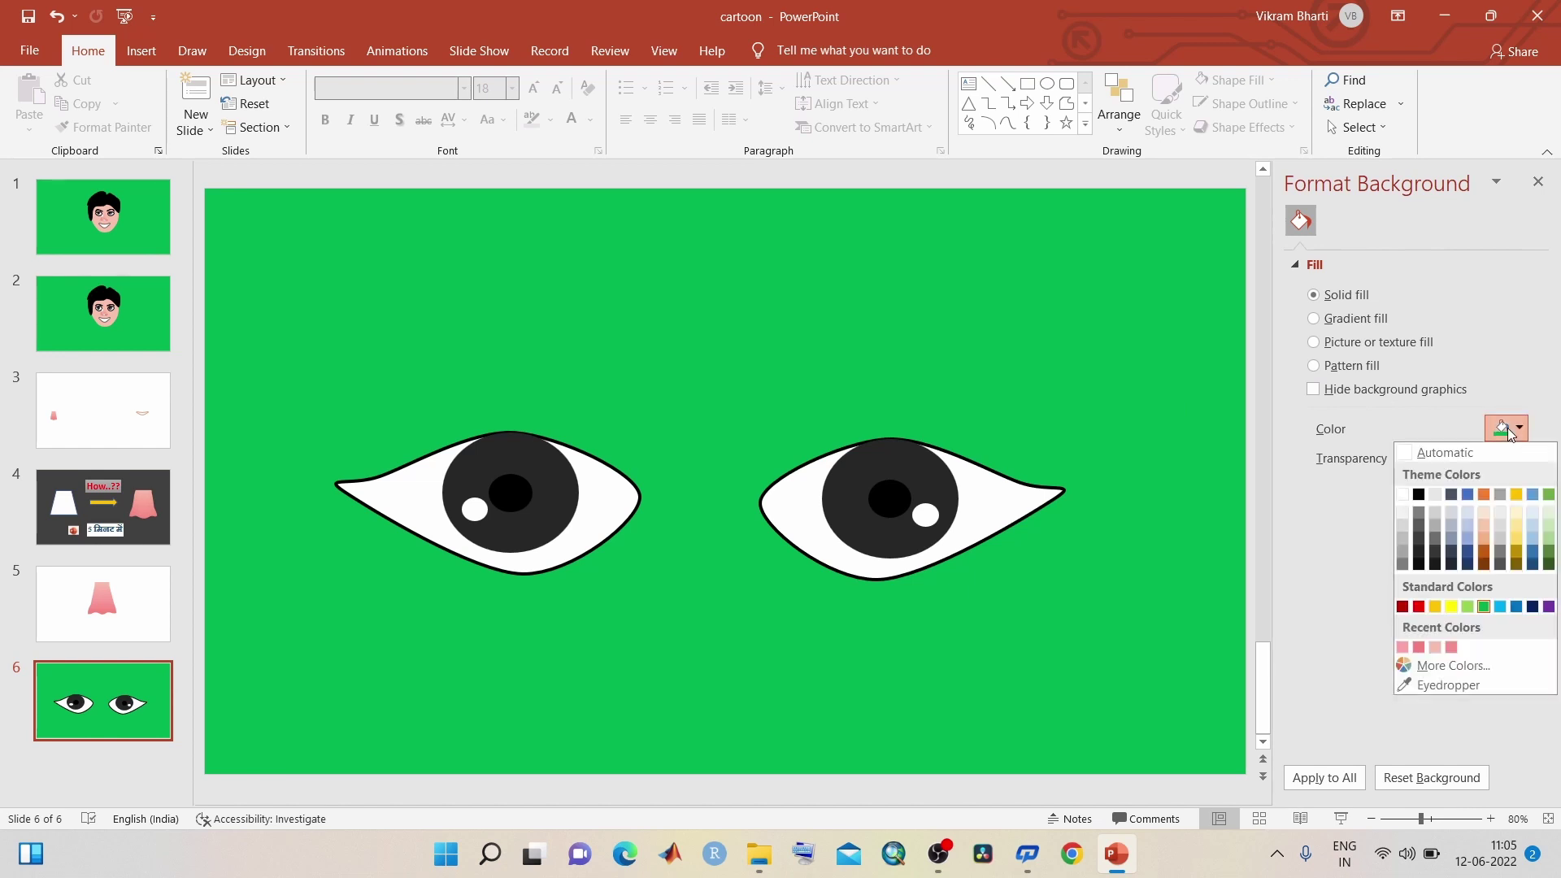
click(1402, 496)
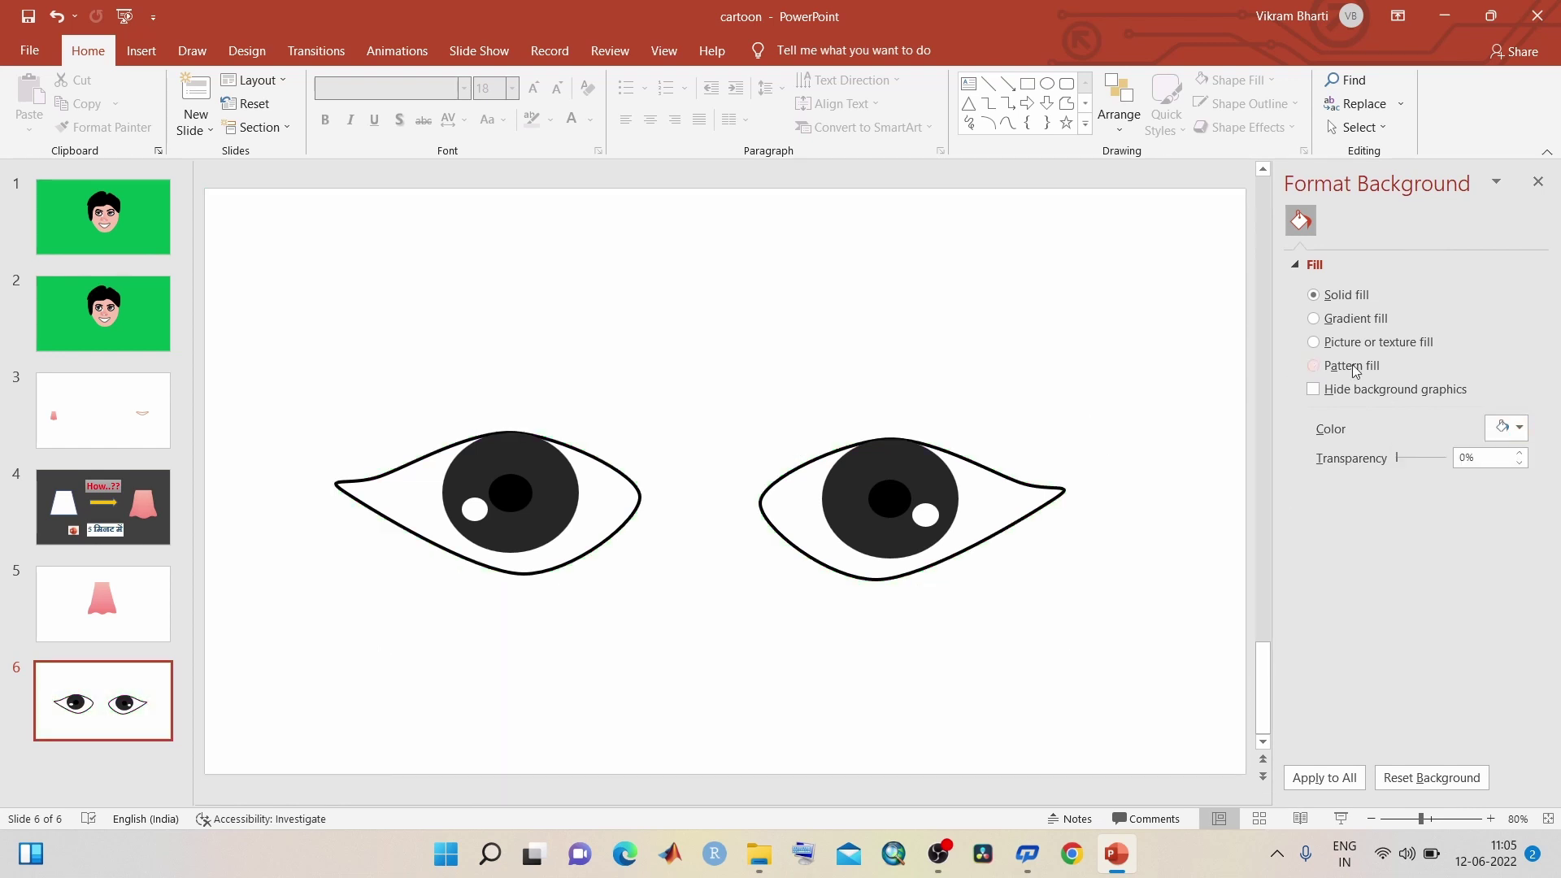
click(1509, 428)
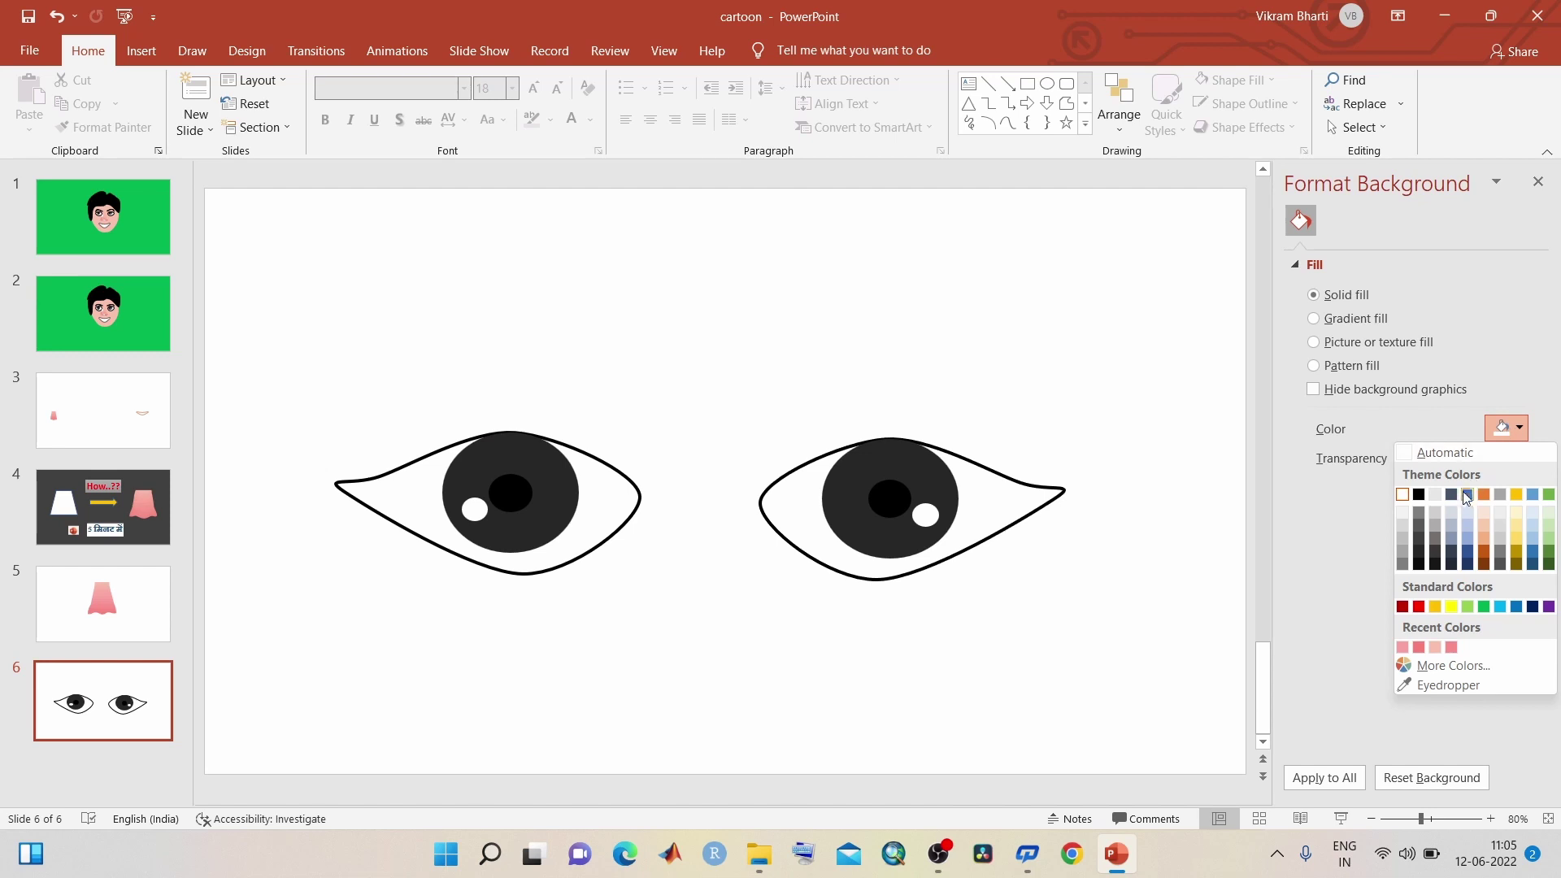
click(1435, 647)
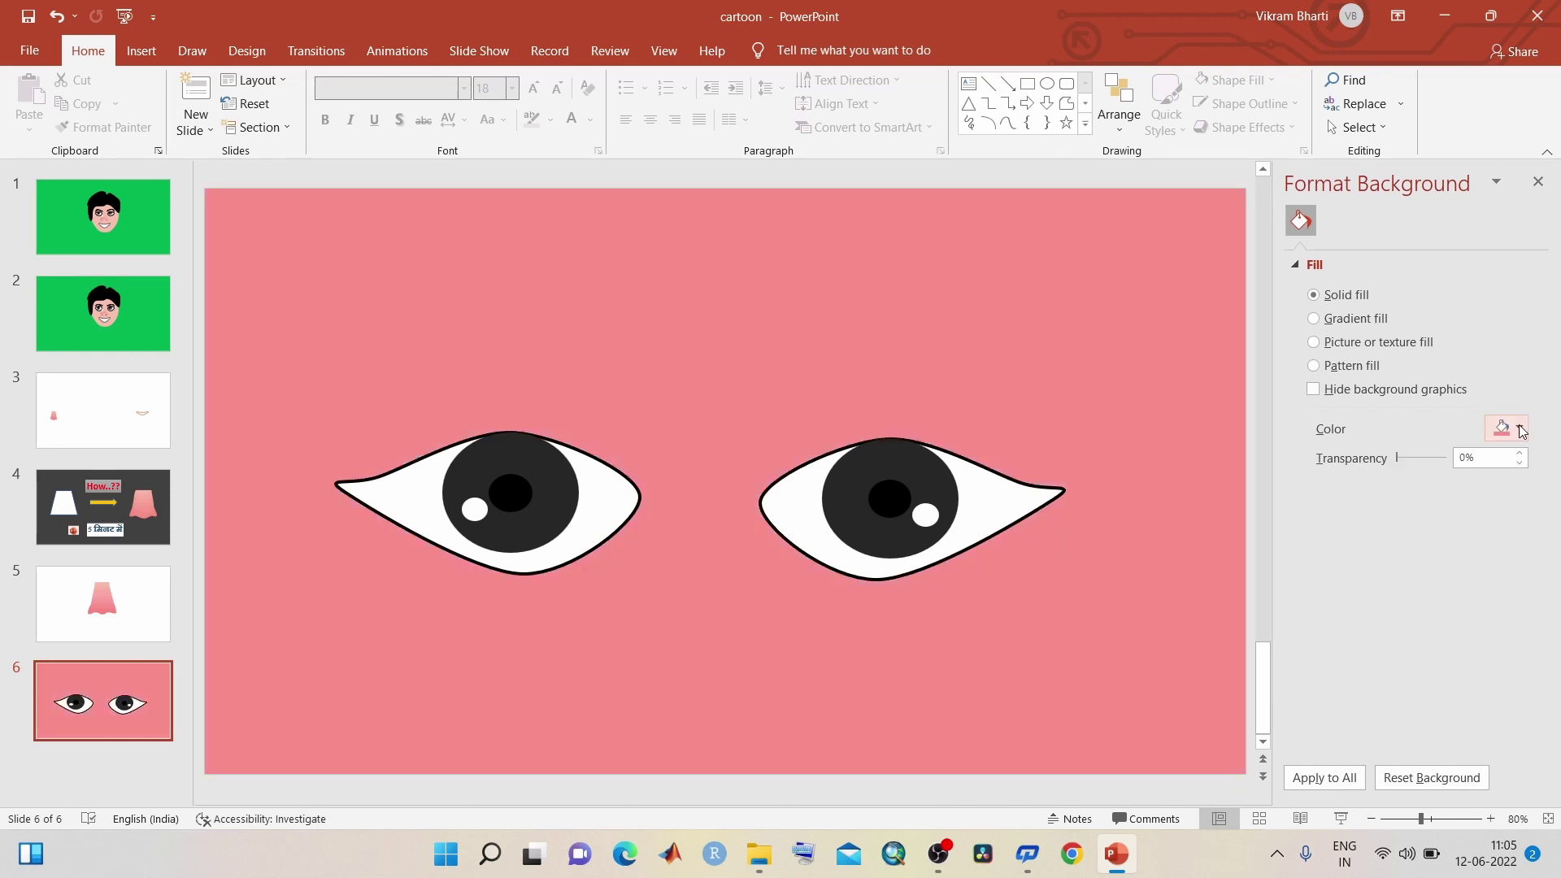
click(1522, 431)
click(1416, 649)
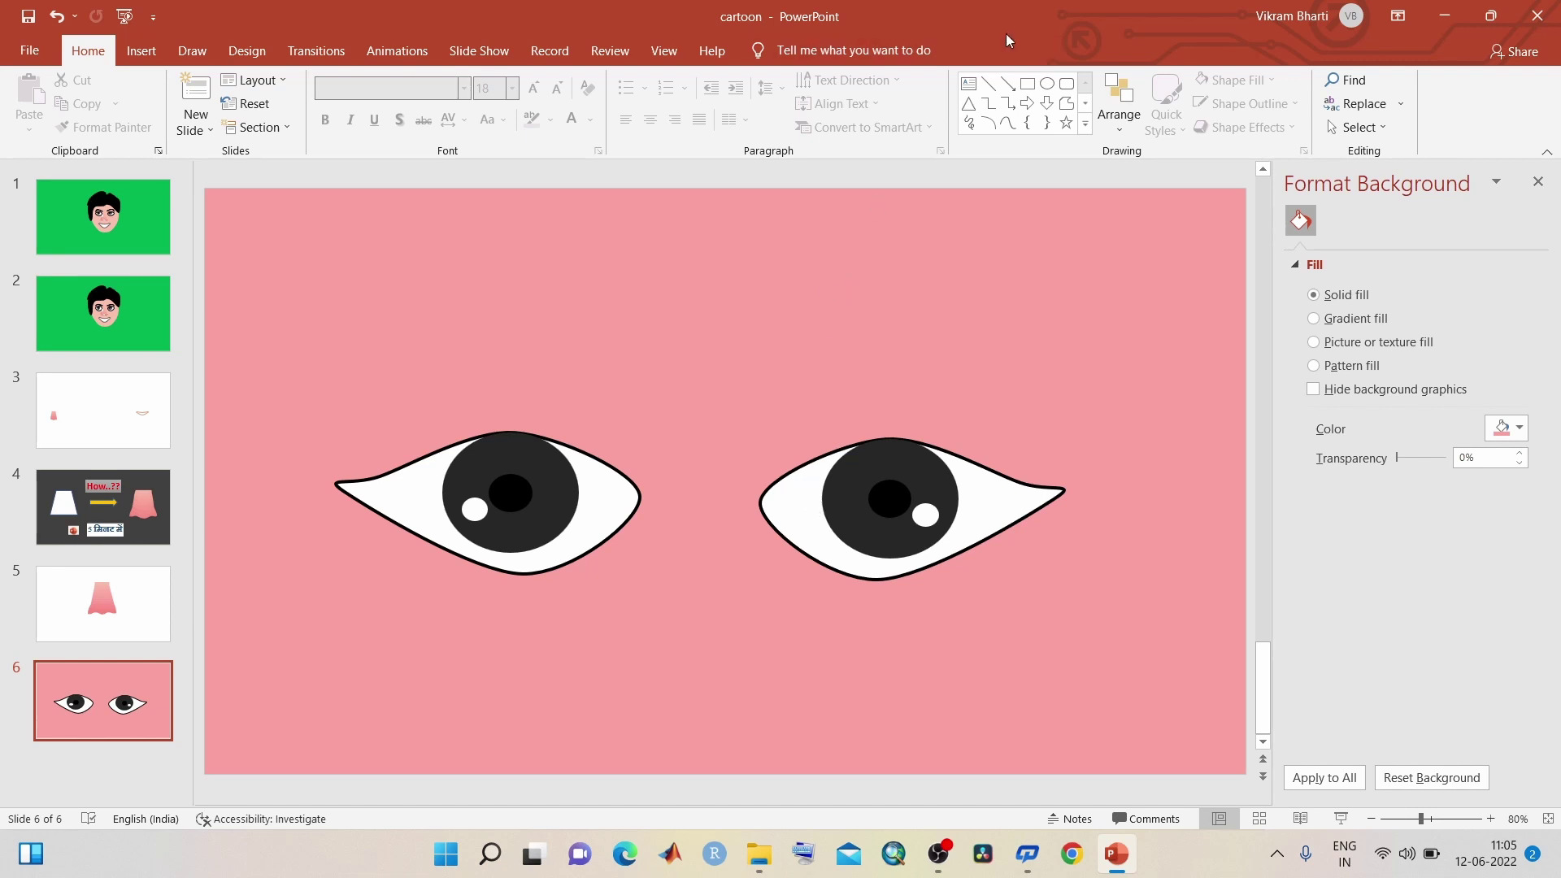
Step: Draw a three-point arched curve above the left eye, make it black 6 pt, and widen it leftward
click(1008, 124)
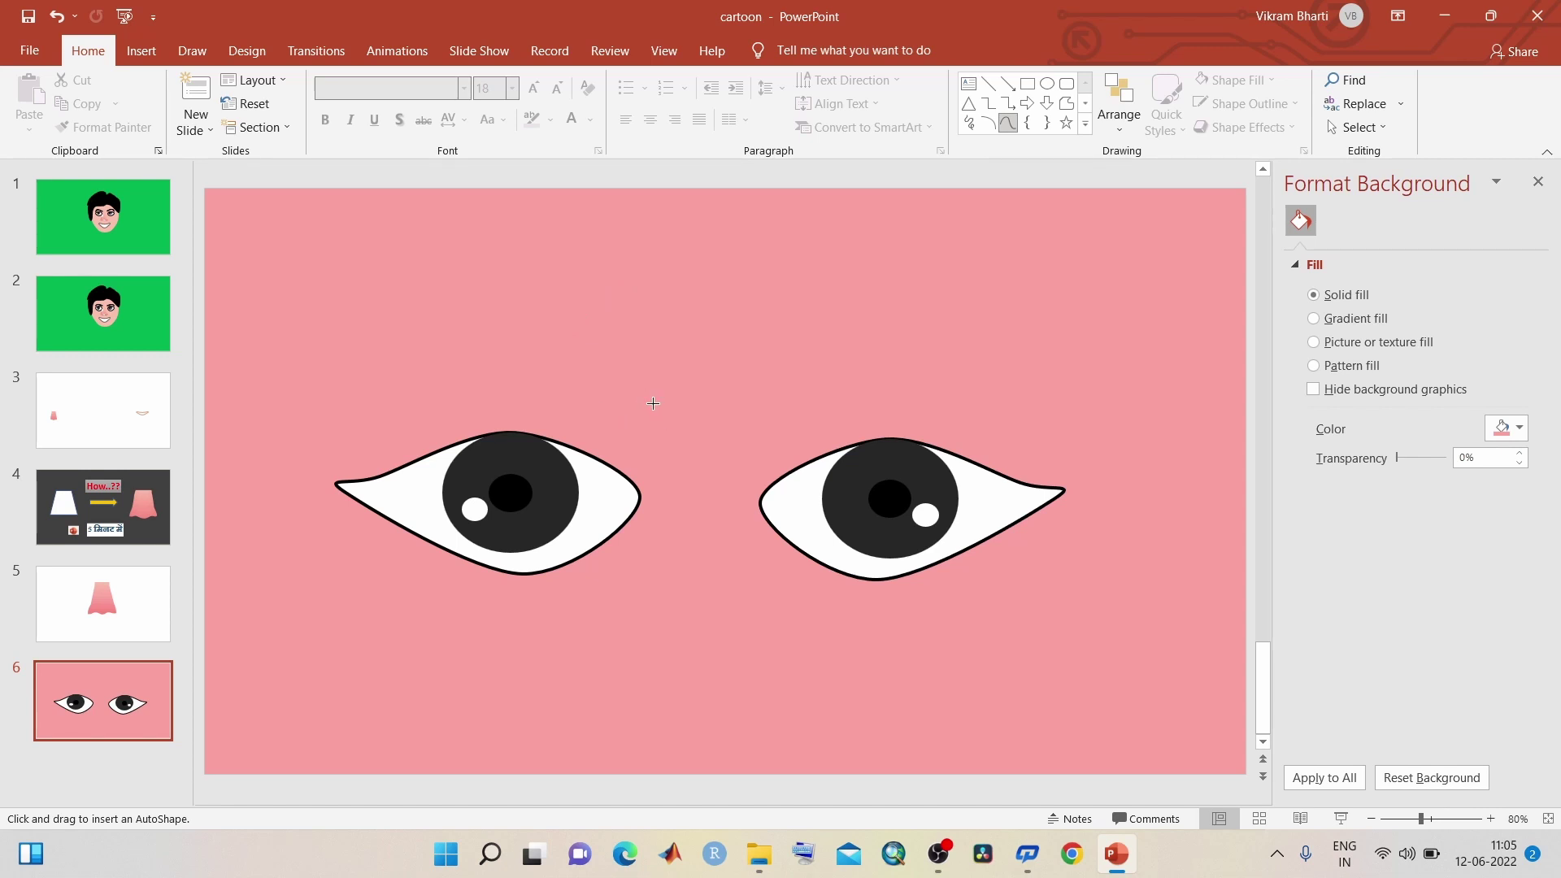
click(650, 414)
click(462, 354)
double_click(354, 416)
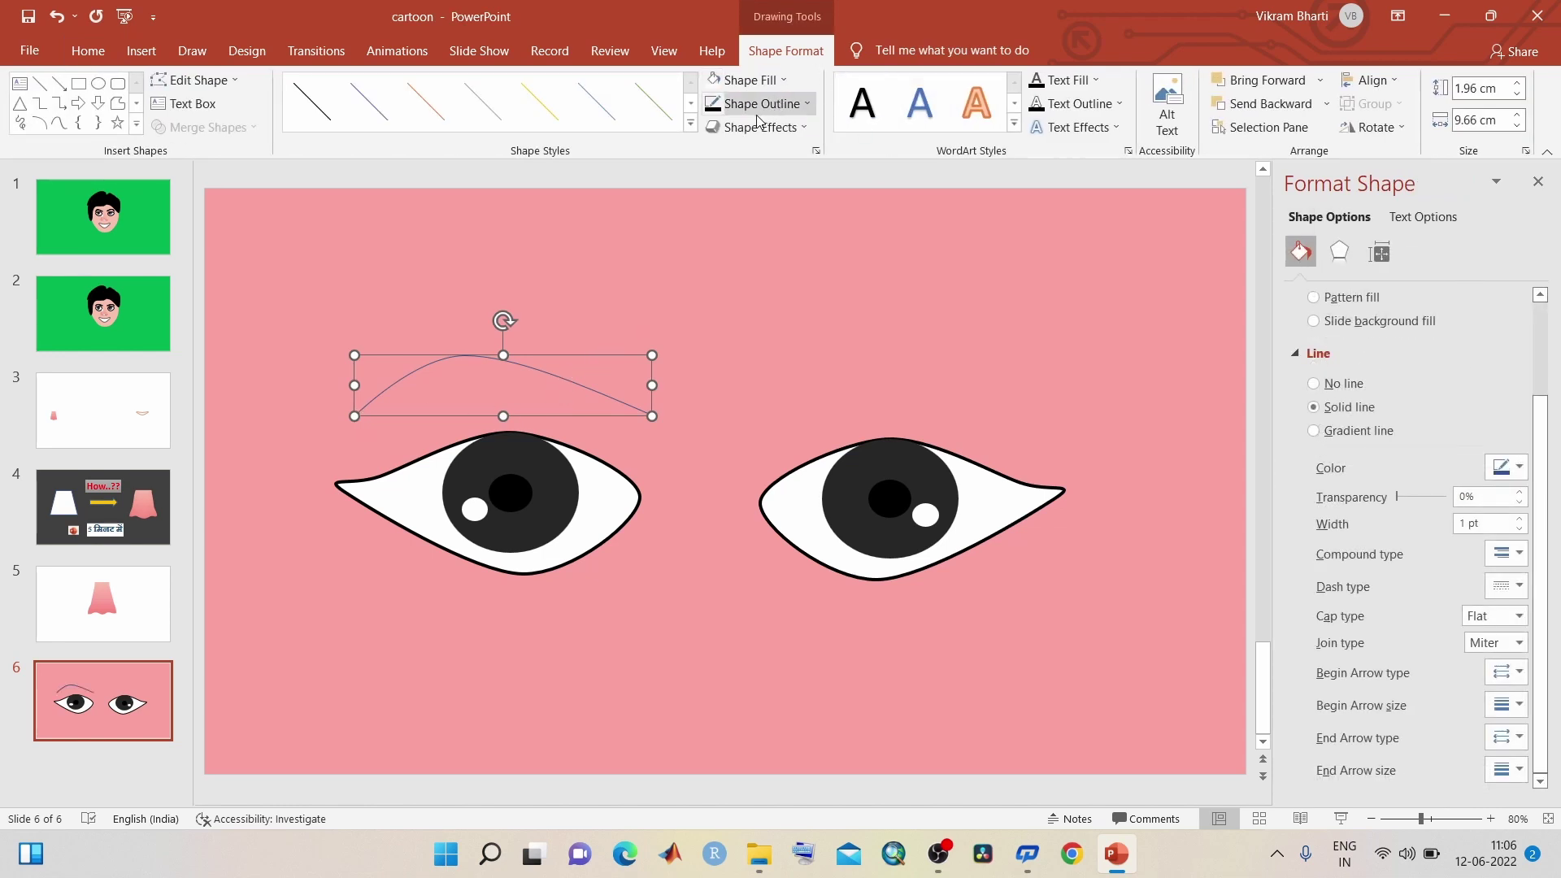
click(713, 103)
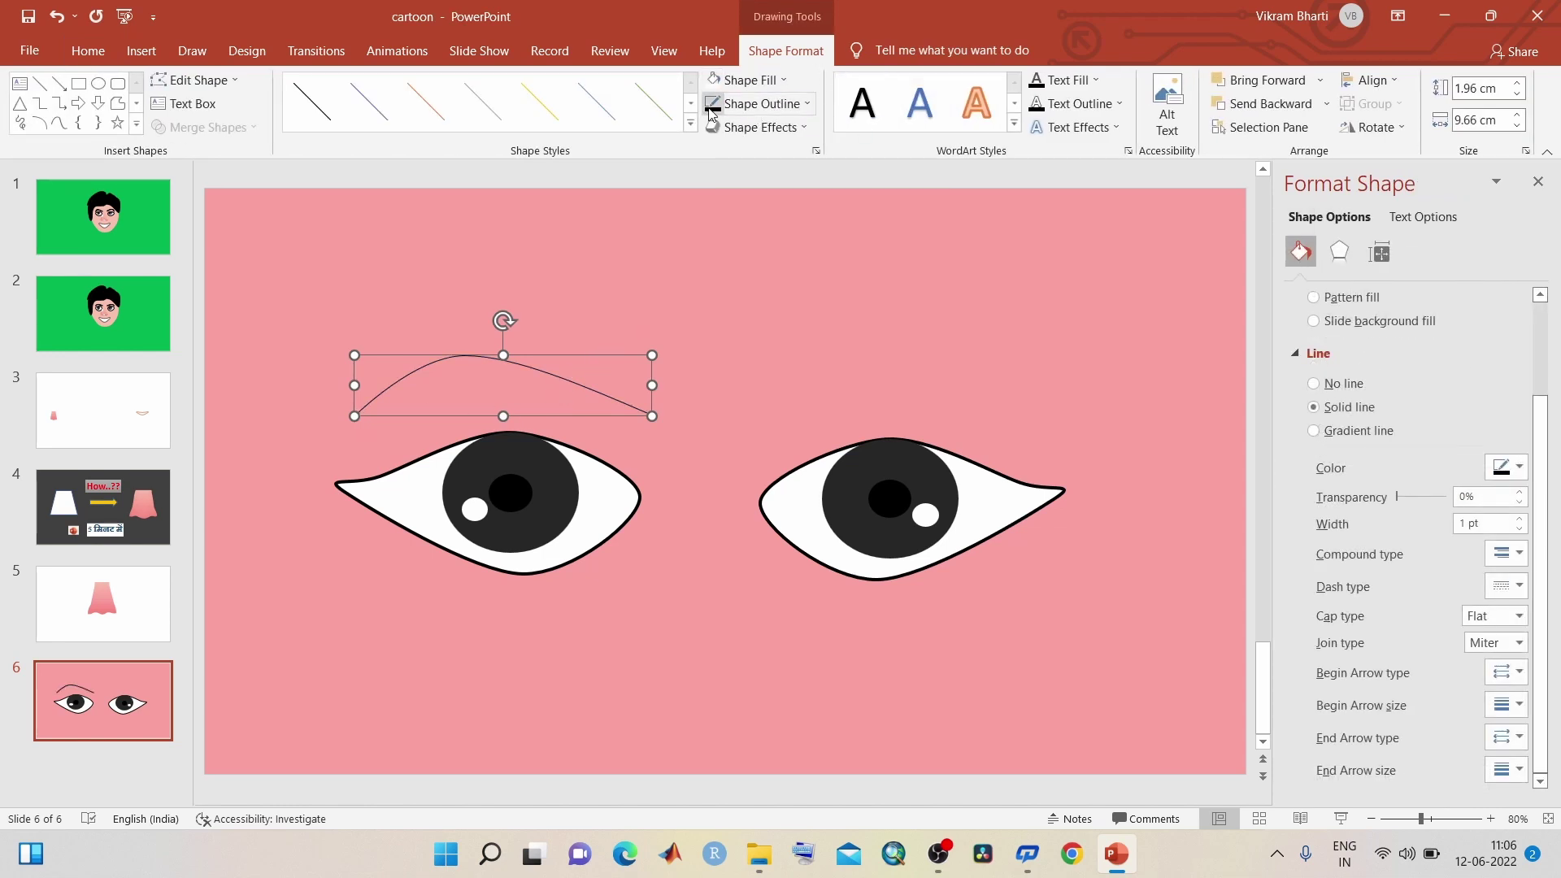
click(797, 105)
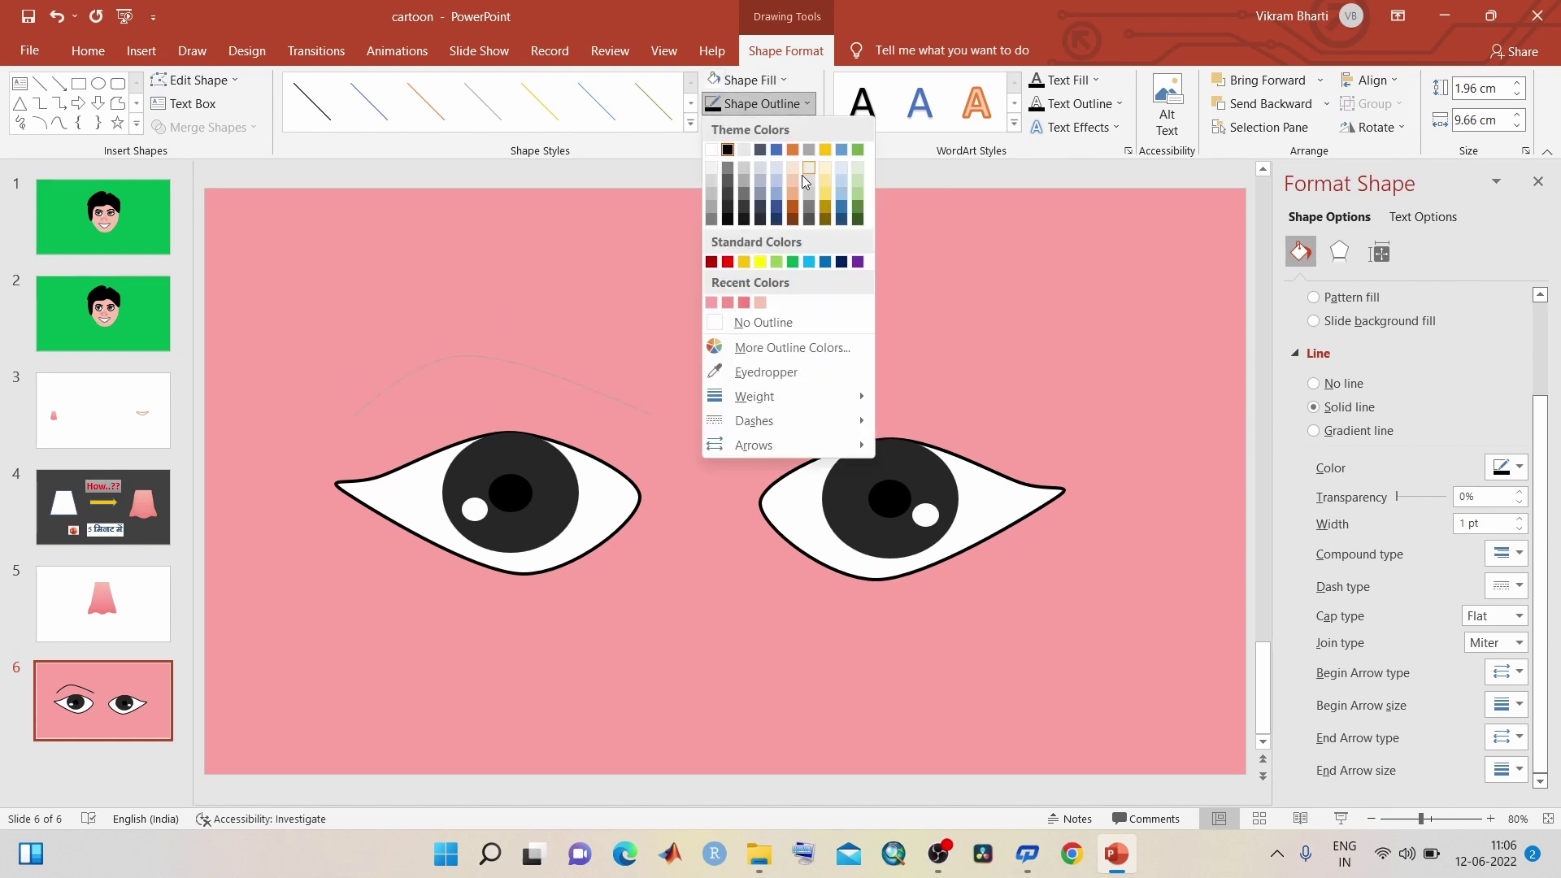
mouse_move(754, 397)
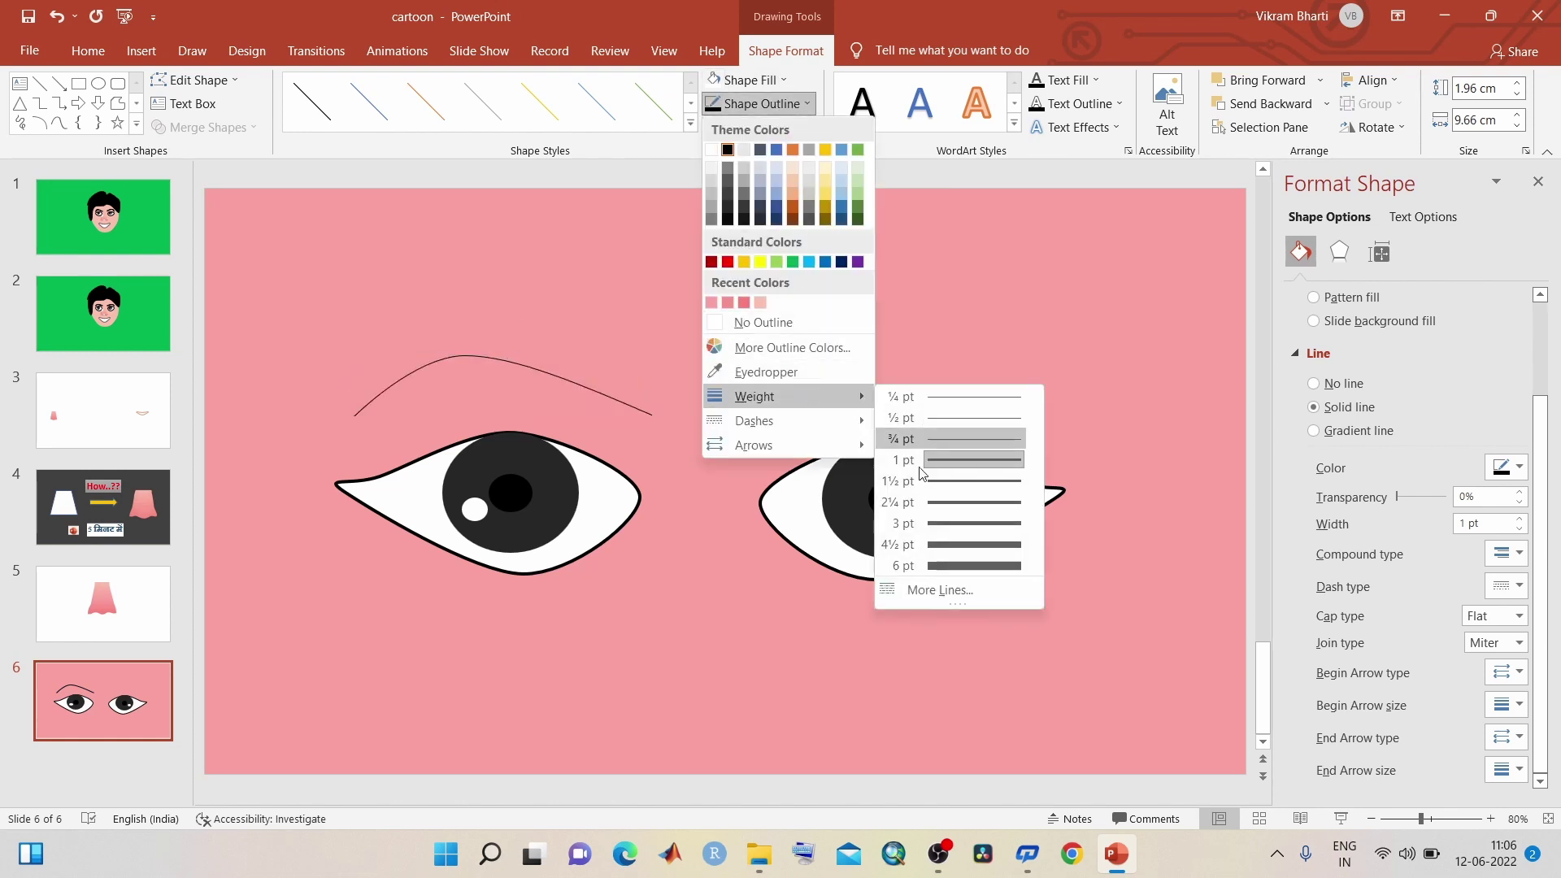
click(950, 567)
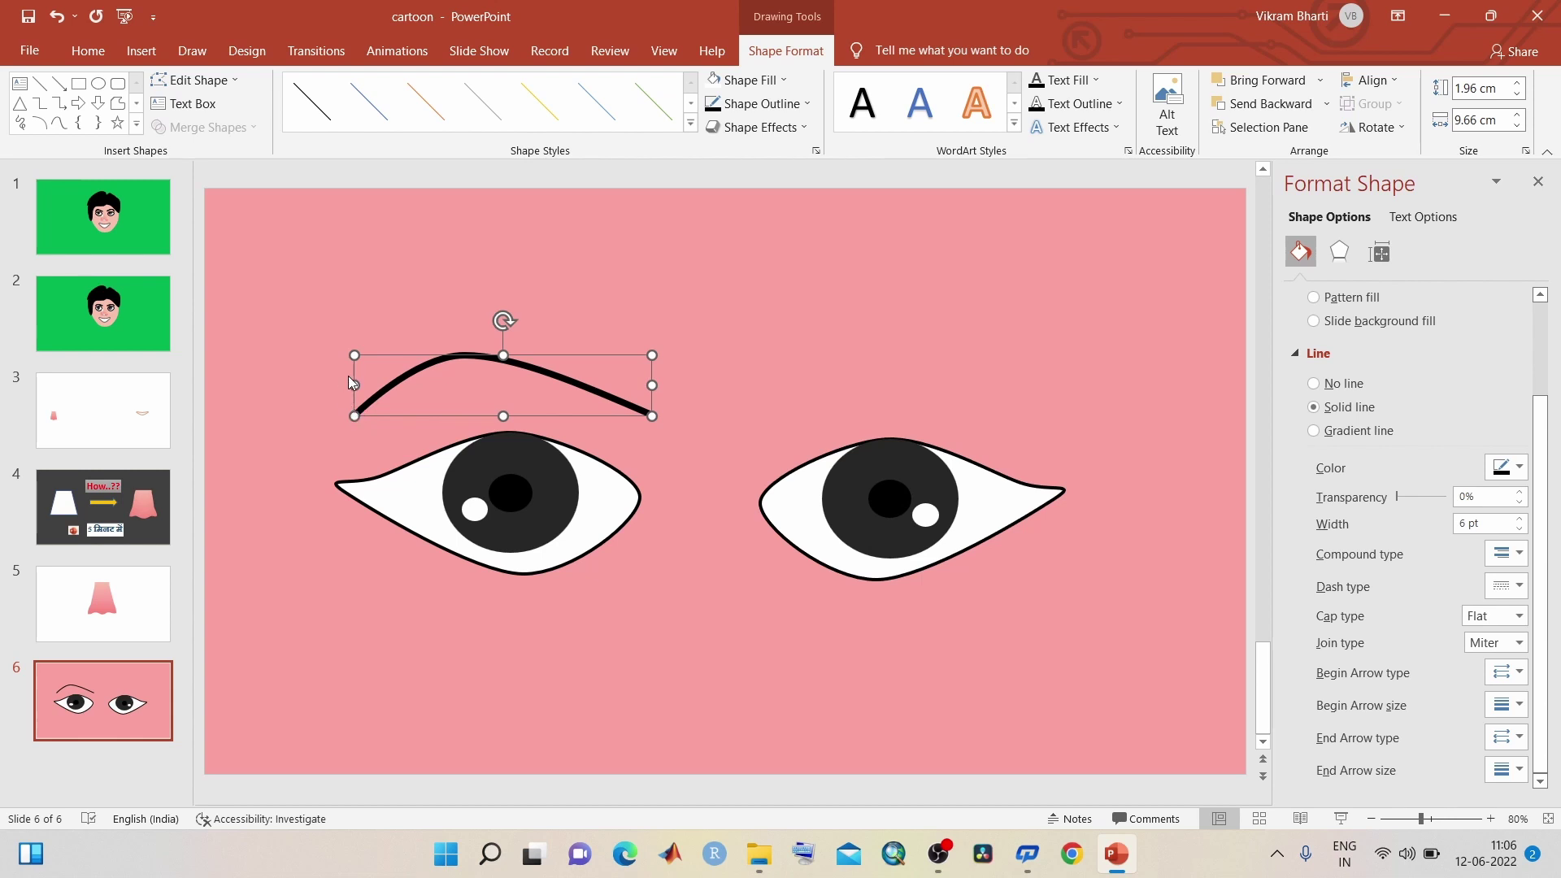
drag(356, 382, 336, 384)
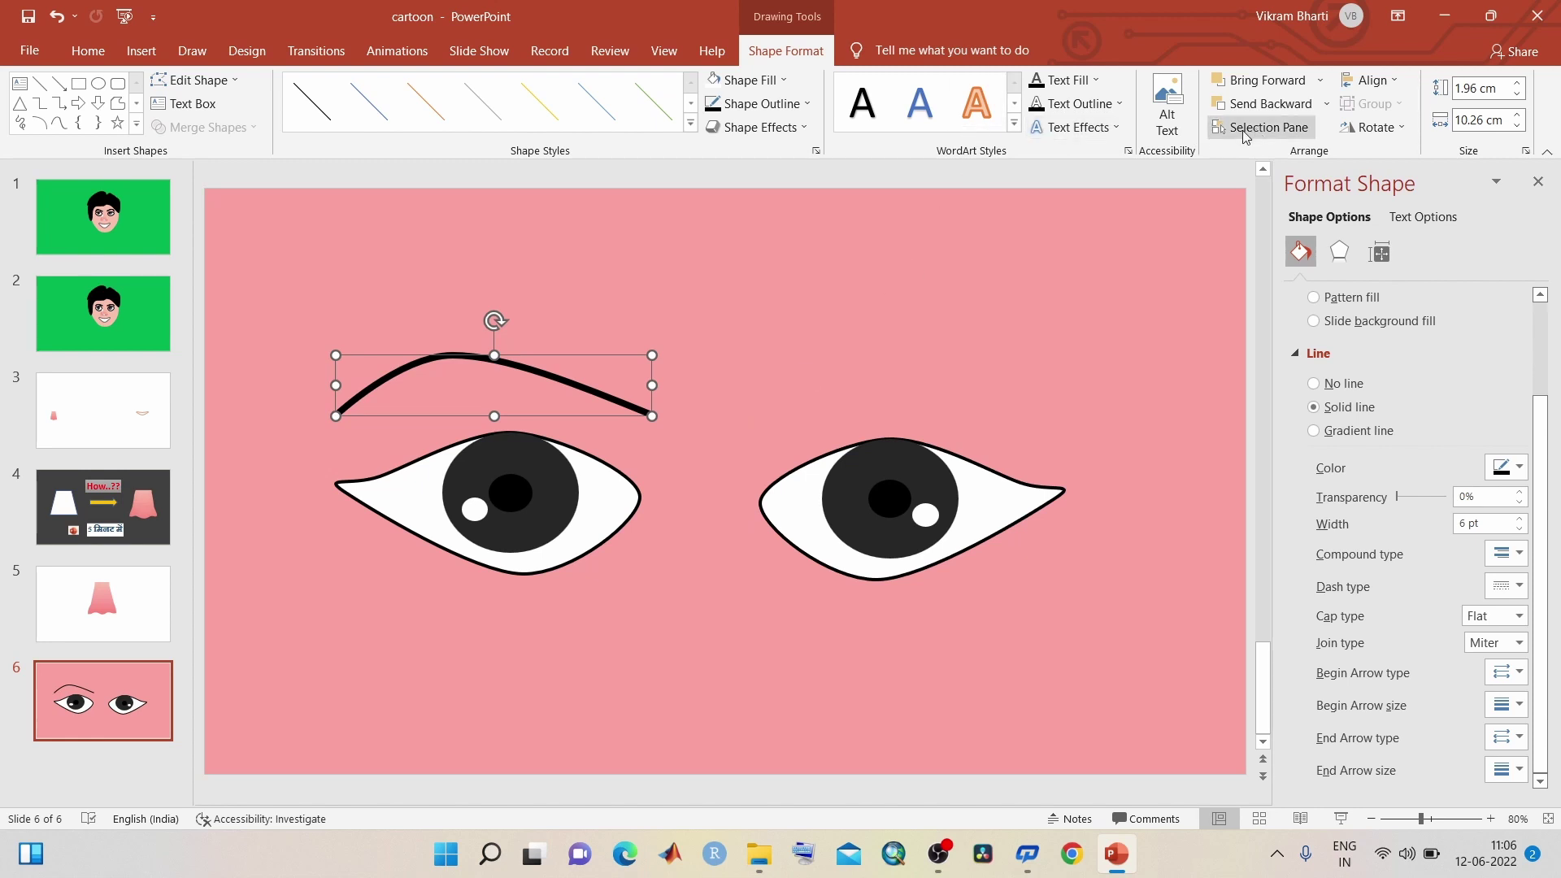
Step: Duplicate the eyebrow, flip the copy horizontally, and place it above the right eye
key(ctrl+d)
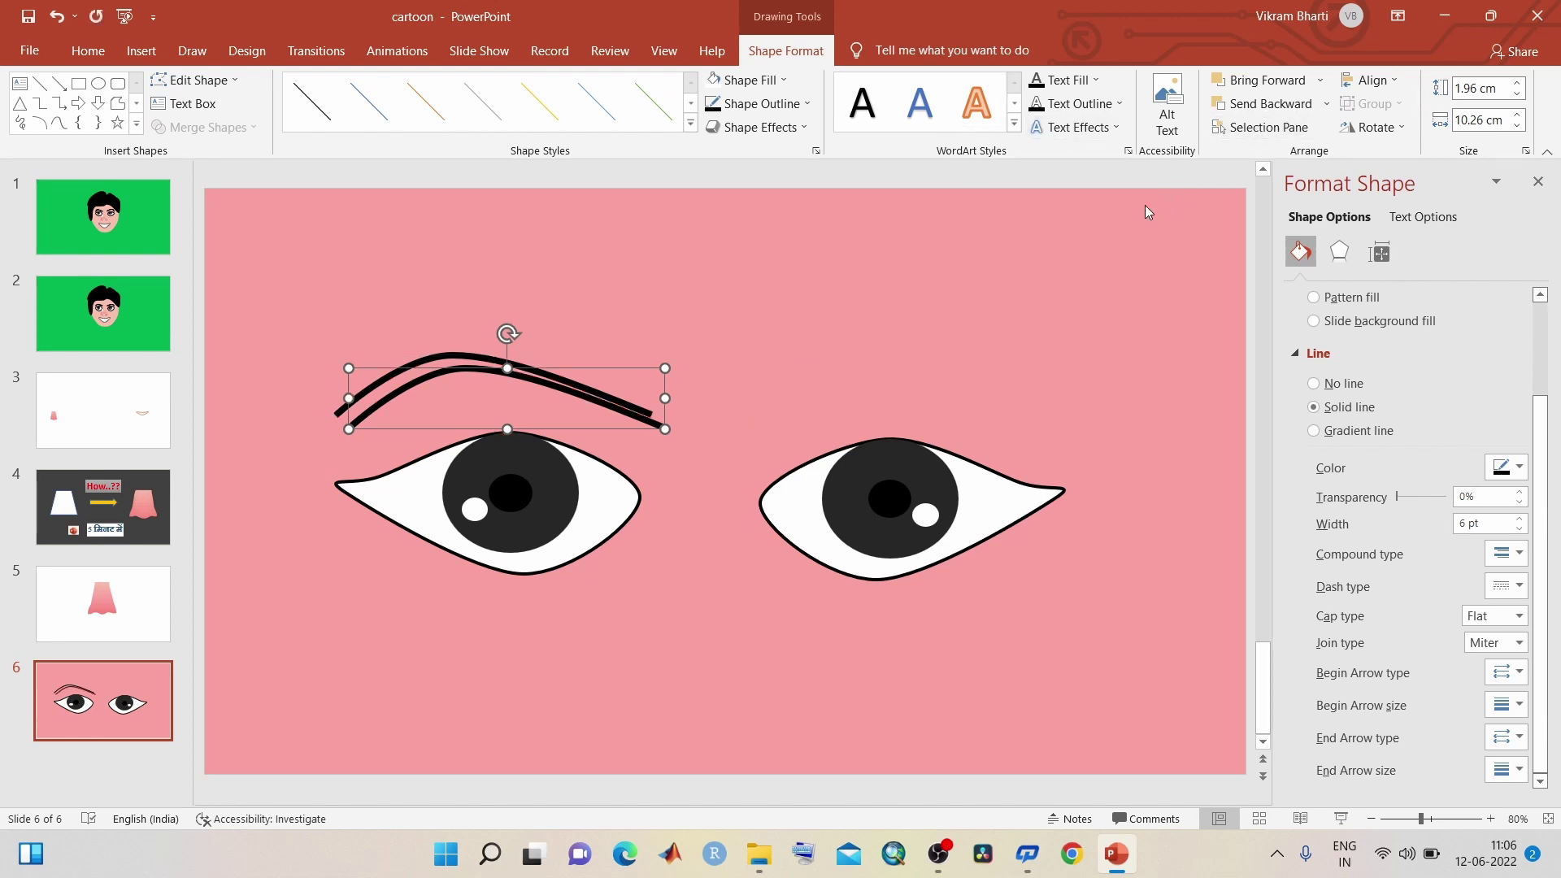
click(1350, 129)
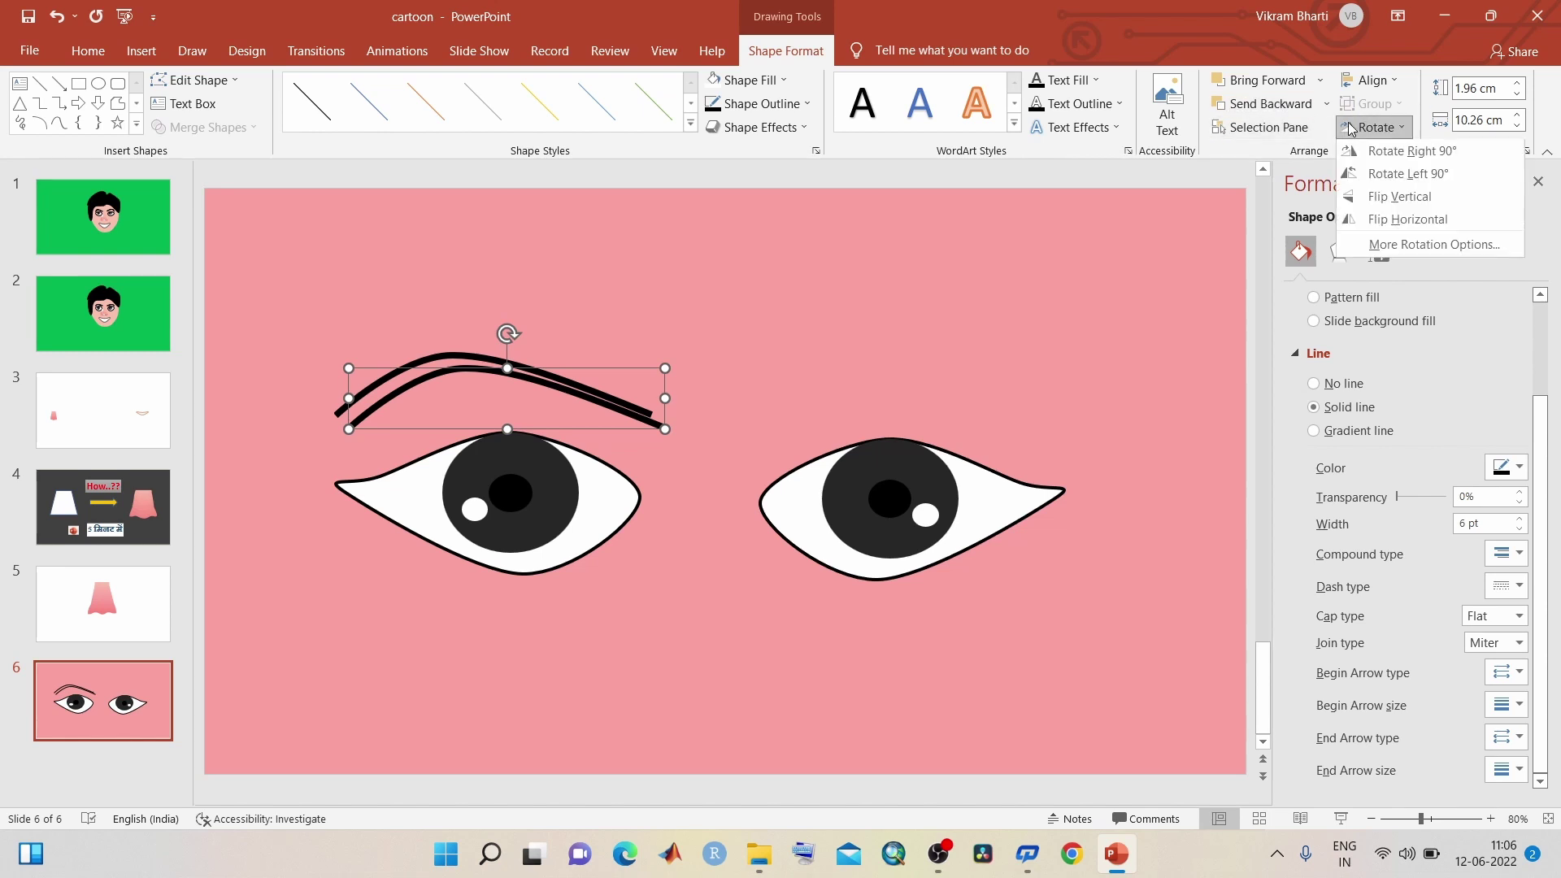
click(1389, 218)
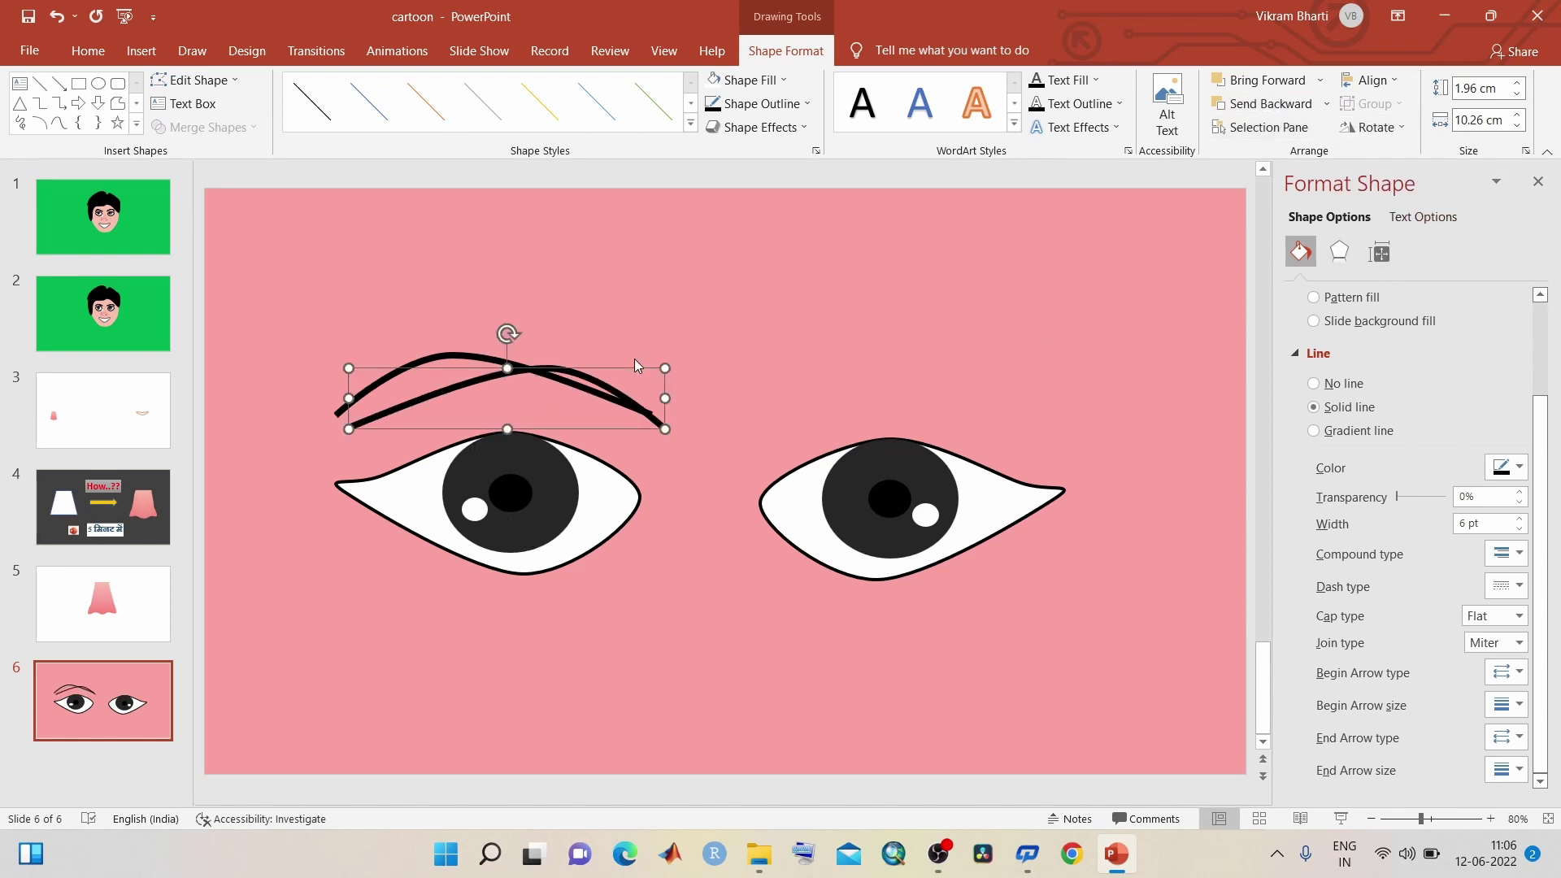
mouse_move(635, 360)
mouse_down()
mouse_move(1009, 329)
mouse_move(1029, 369)
mouse_up()
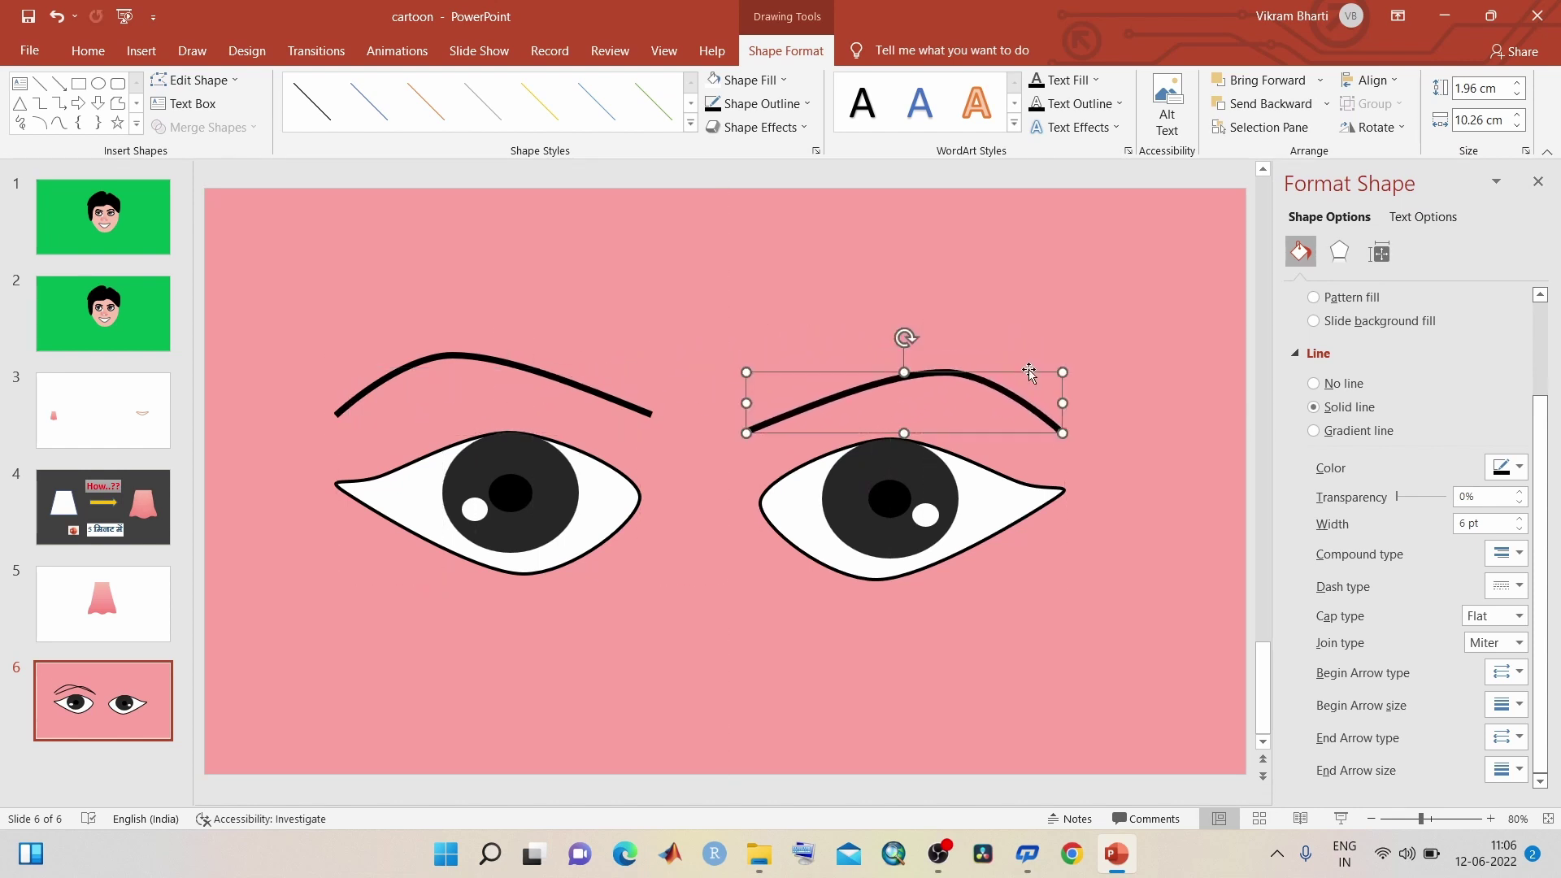
Step: Nudge the left and right eyebrows until they sit level and evenly aligned
click(521, 370)
drag(521, 370, 520, 383)
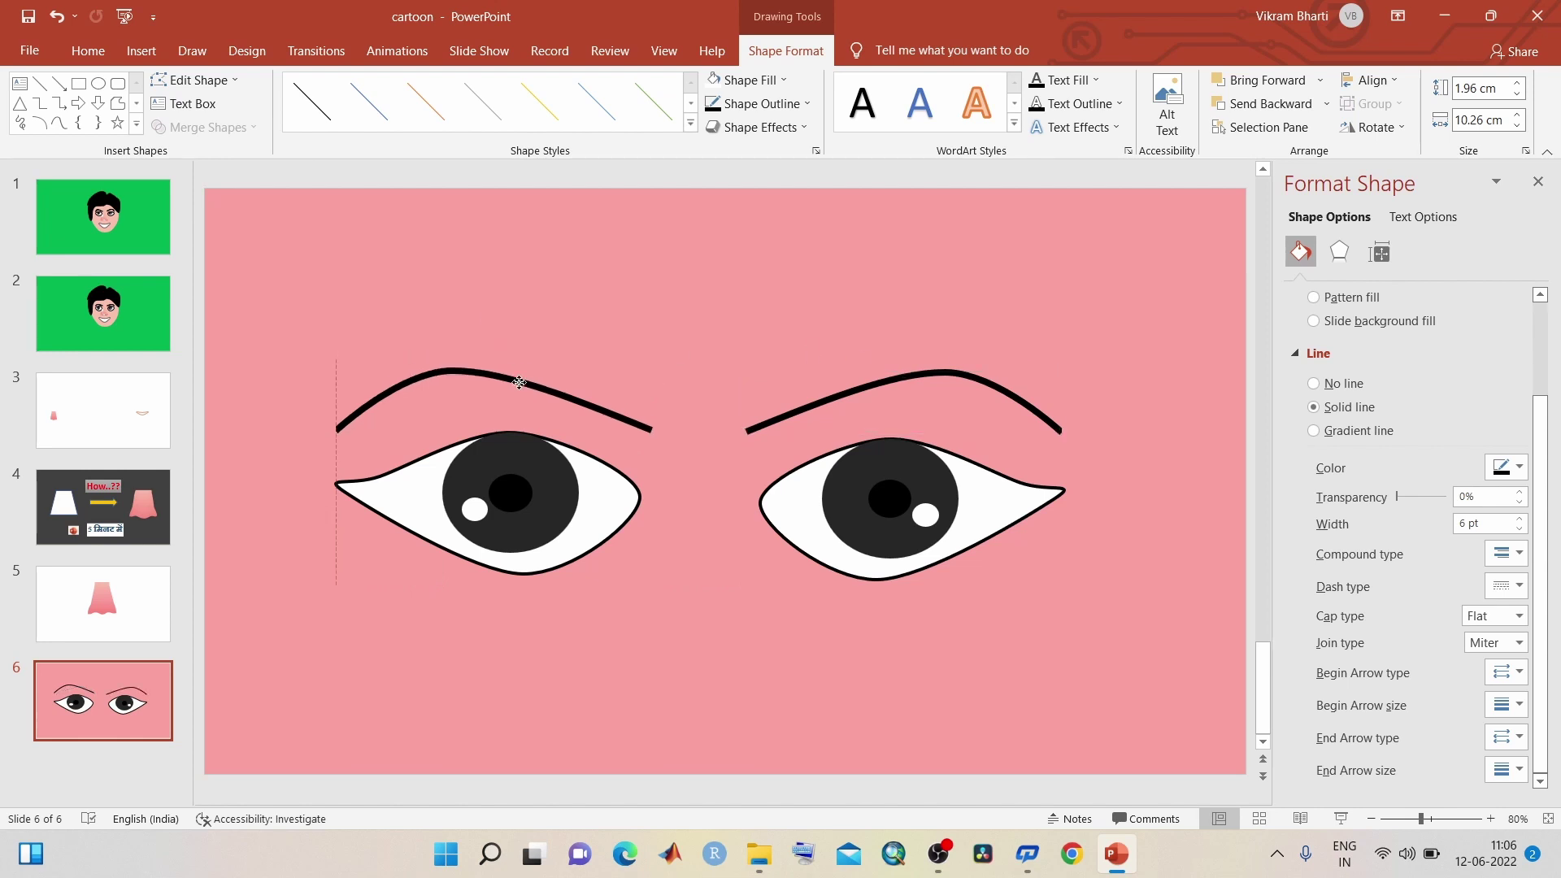
drag(520, 382, 525, 383)
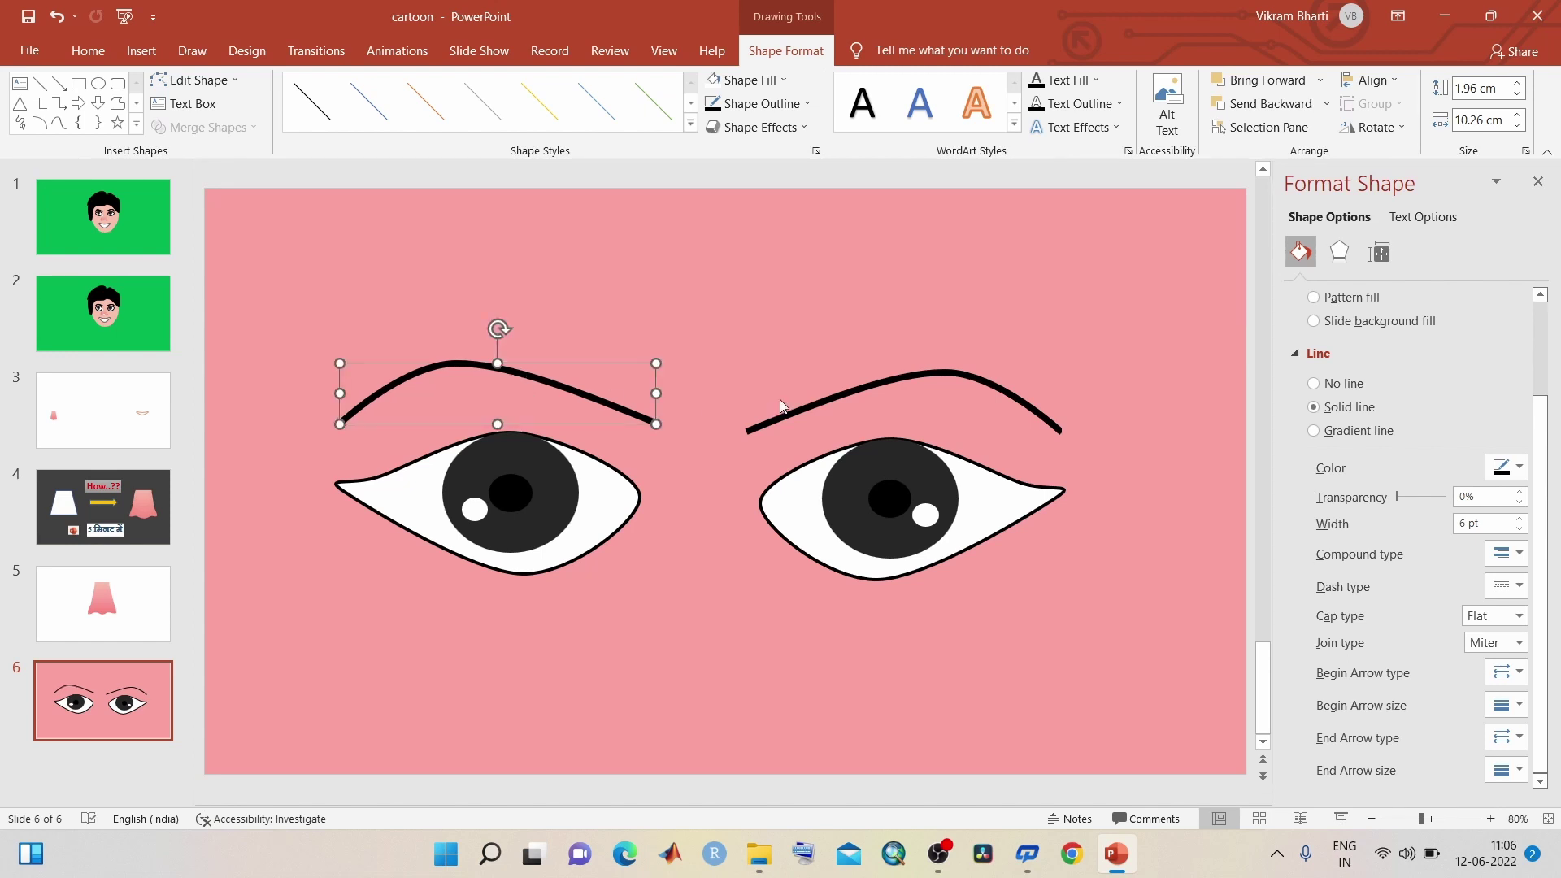
mouse_move(932, 373)
mouse_down()
mouse_move(845, 356)
mouse_move(947, 358)
mouse_up()
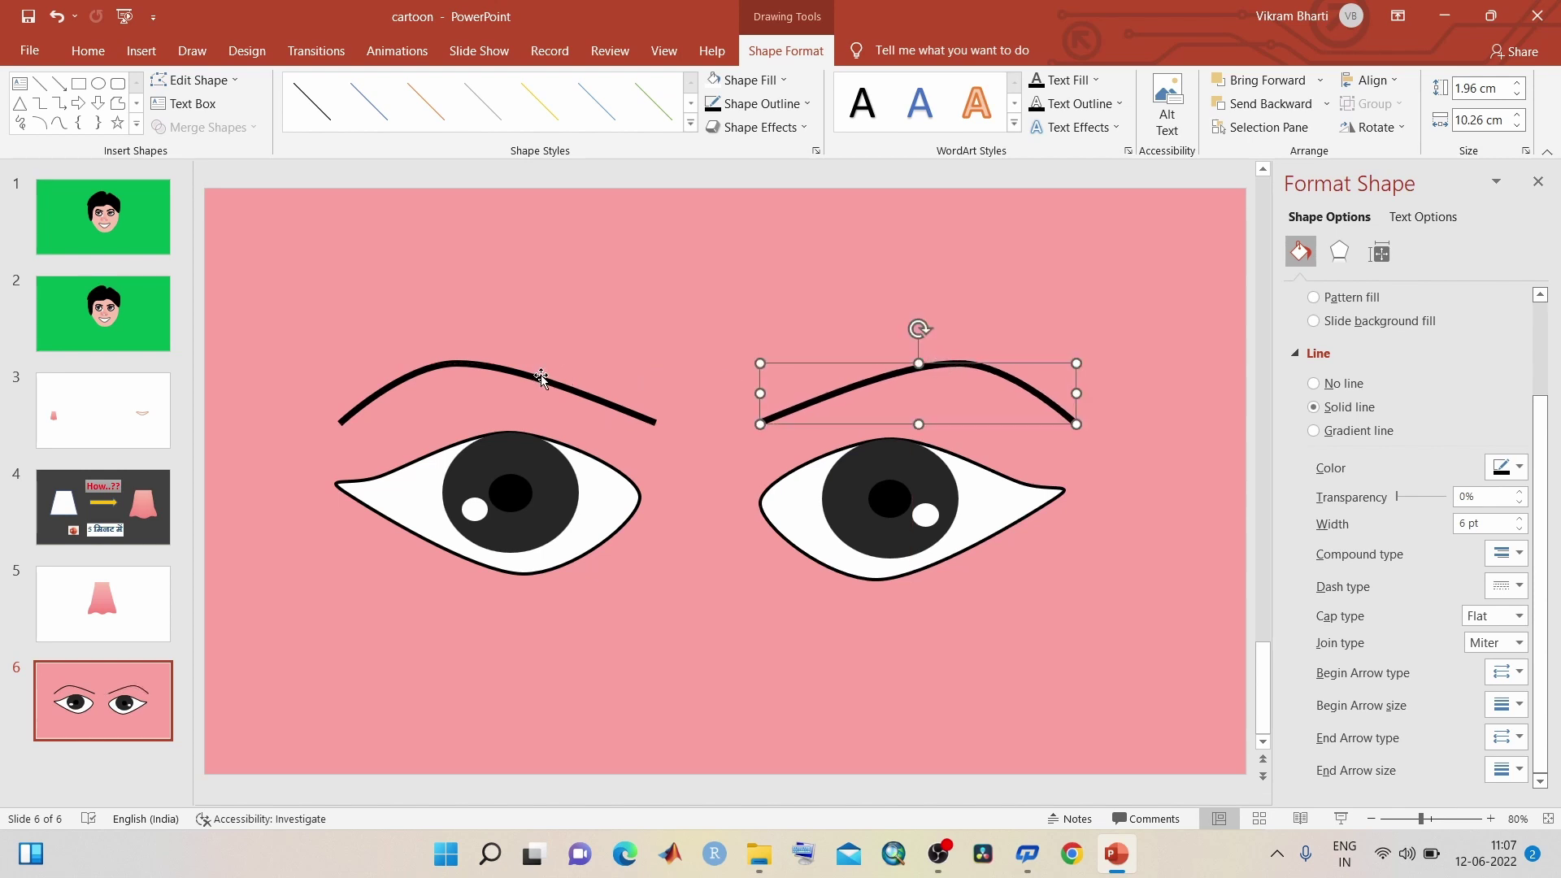
drag(541, 376, 523, 376)
Step: Raise the right eyebrow's line width to 13.25 pt in Format Shape line settings
click(432, 664)
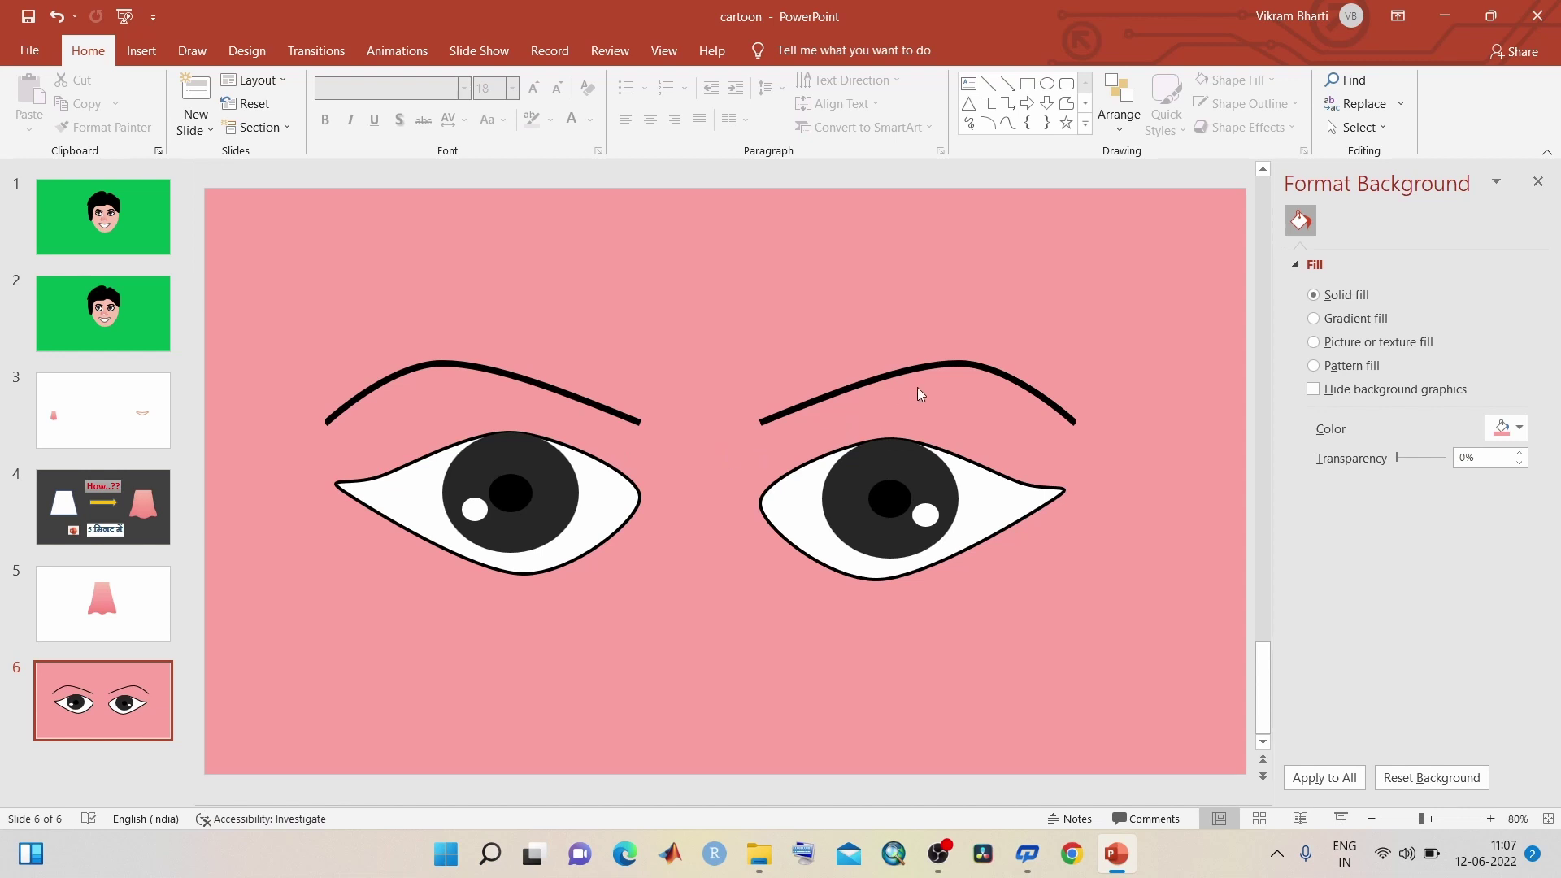
click(958, 366)
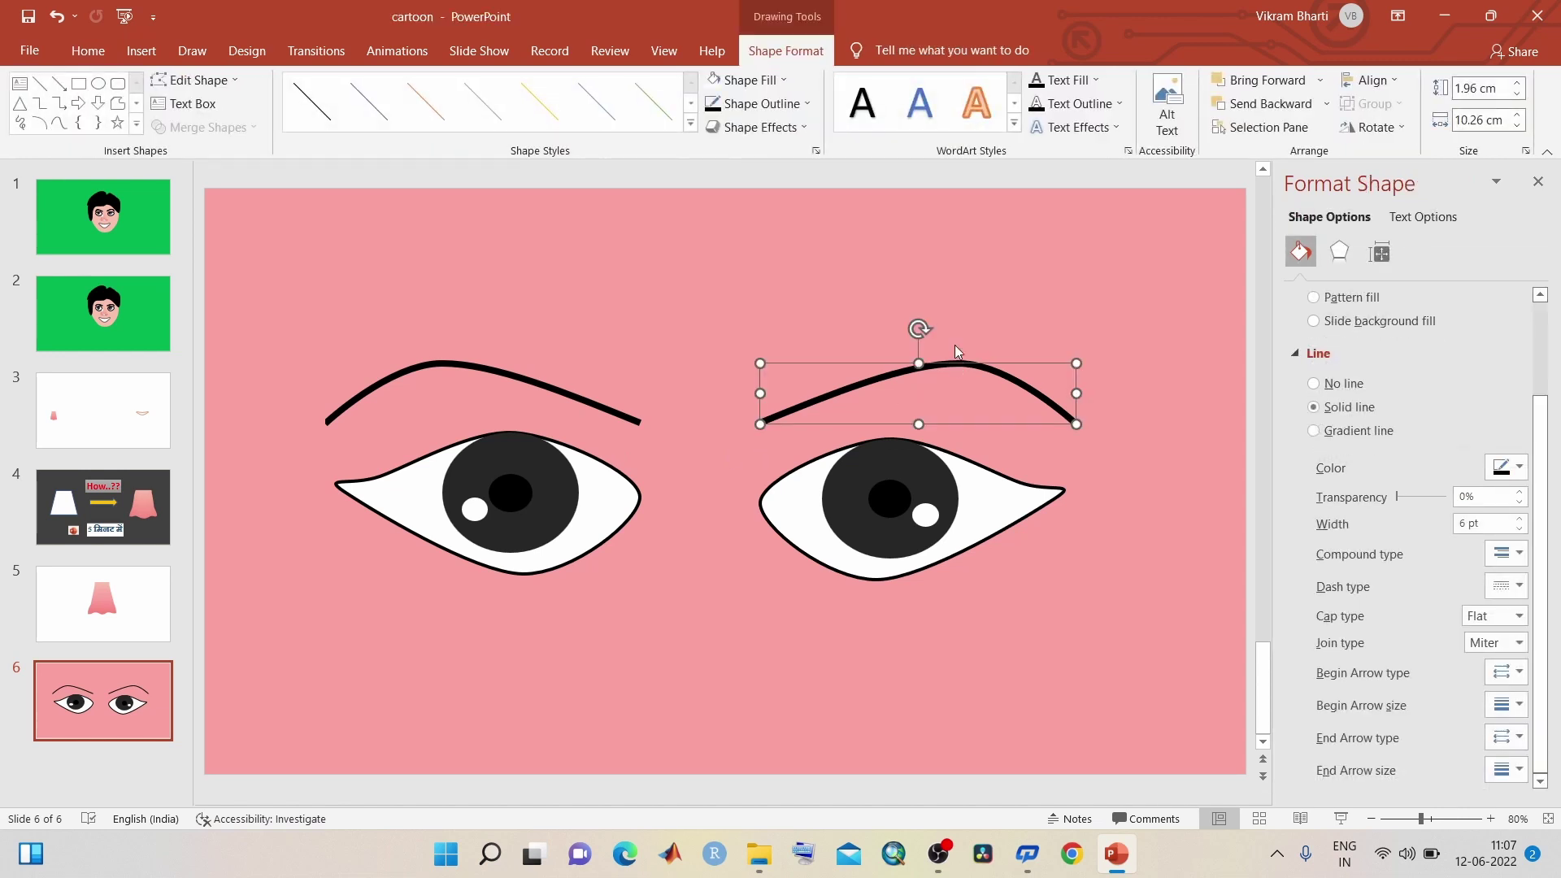
click(793, 106)
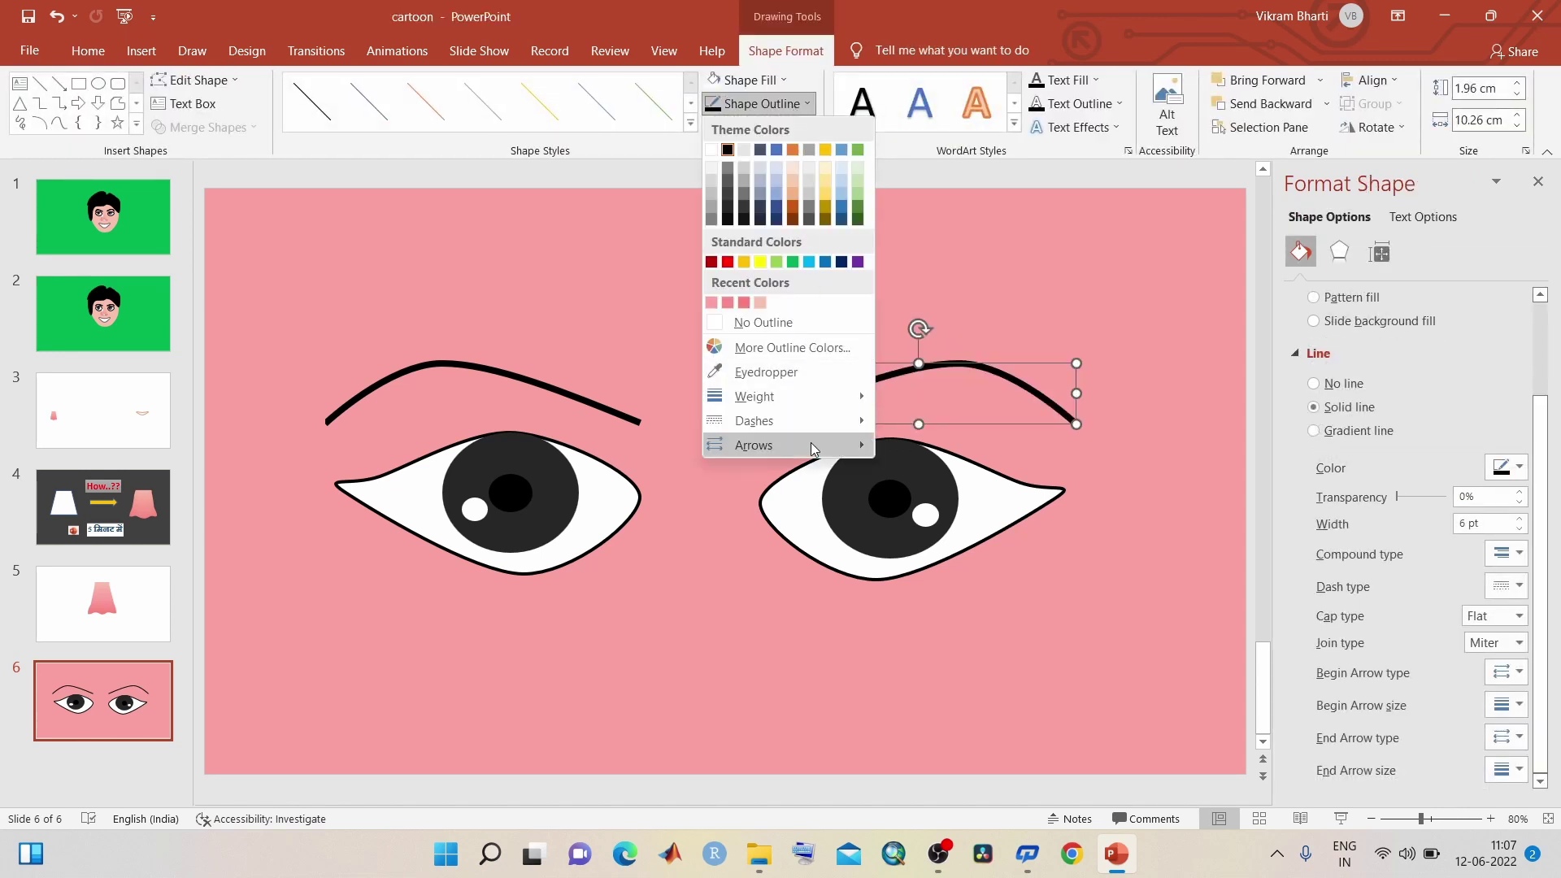
mouse_move(781, 397)
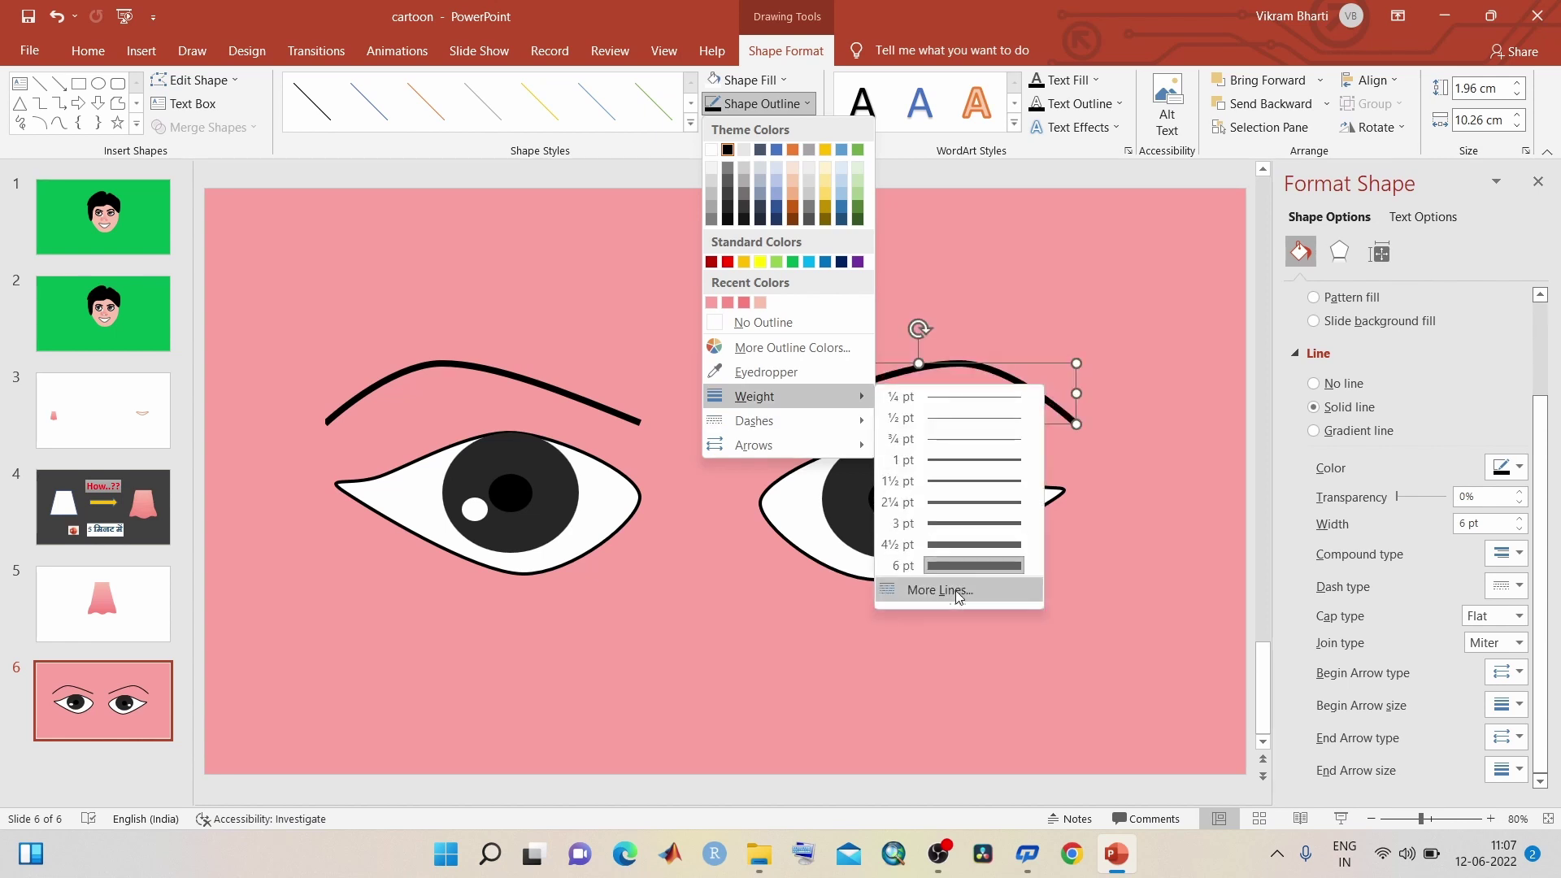
click(956, 589)
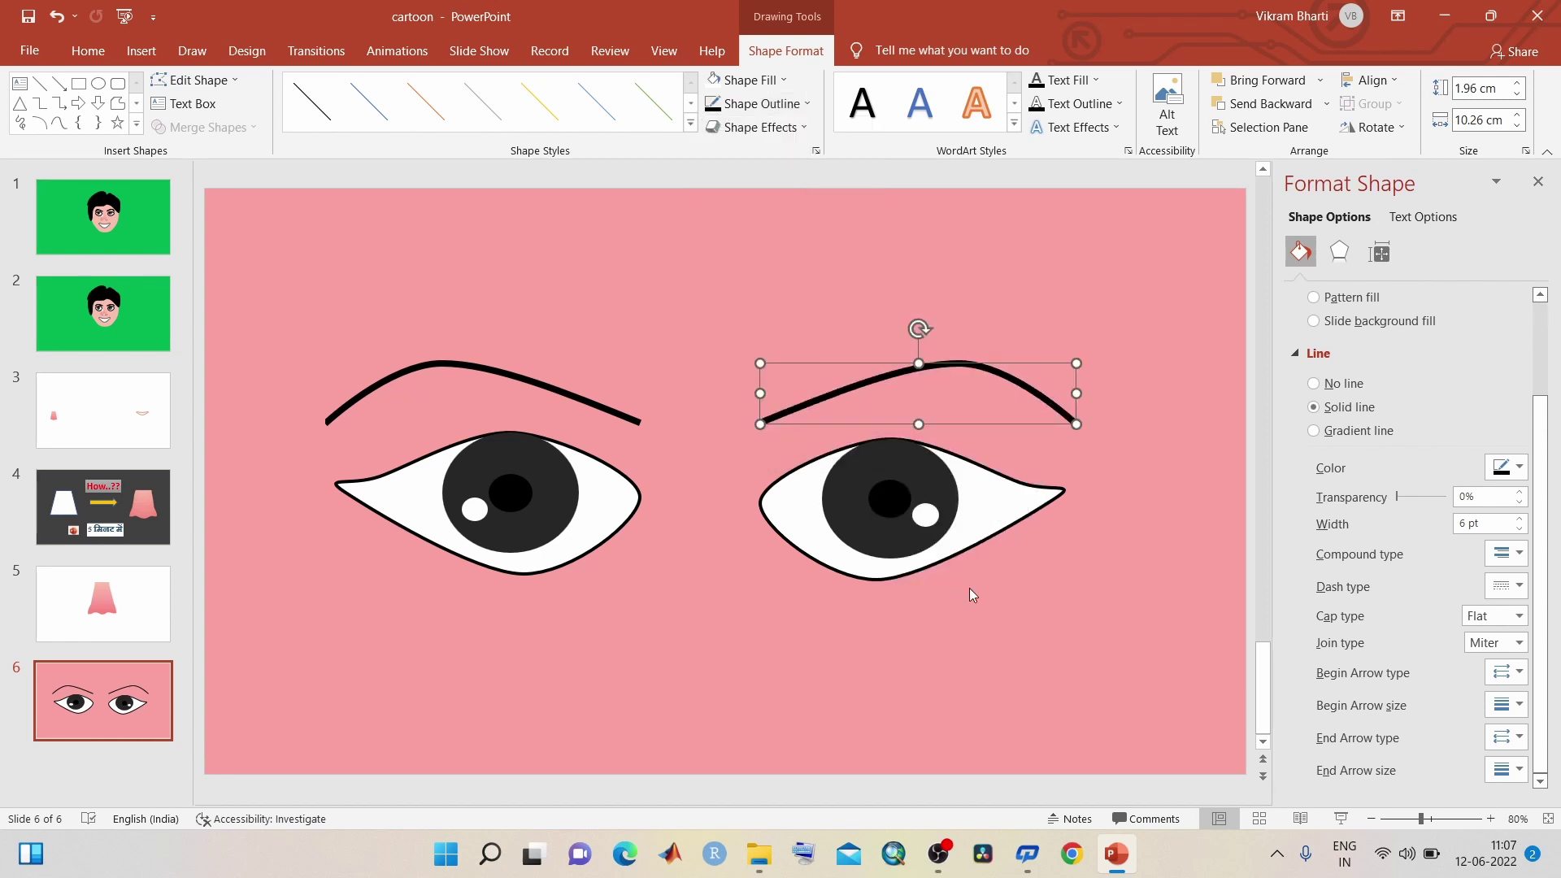
click(1519, 519)
click(1519, 519)
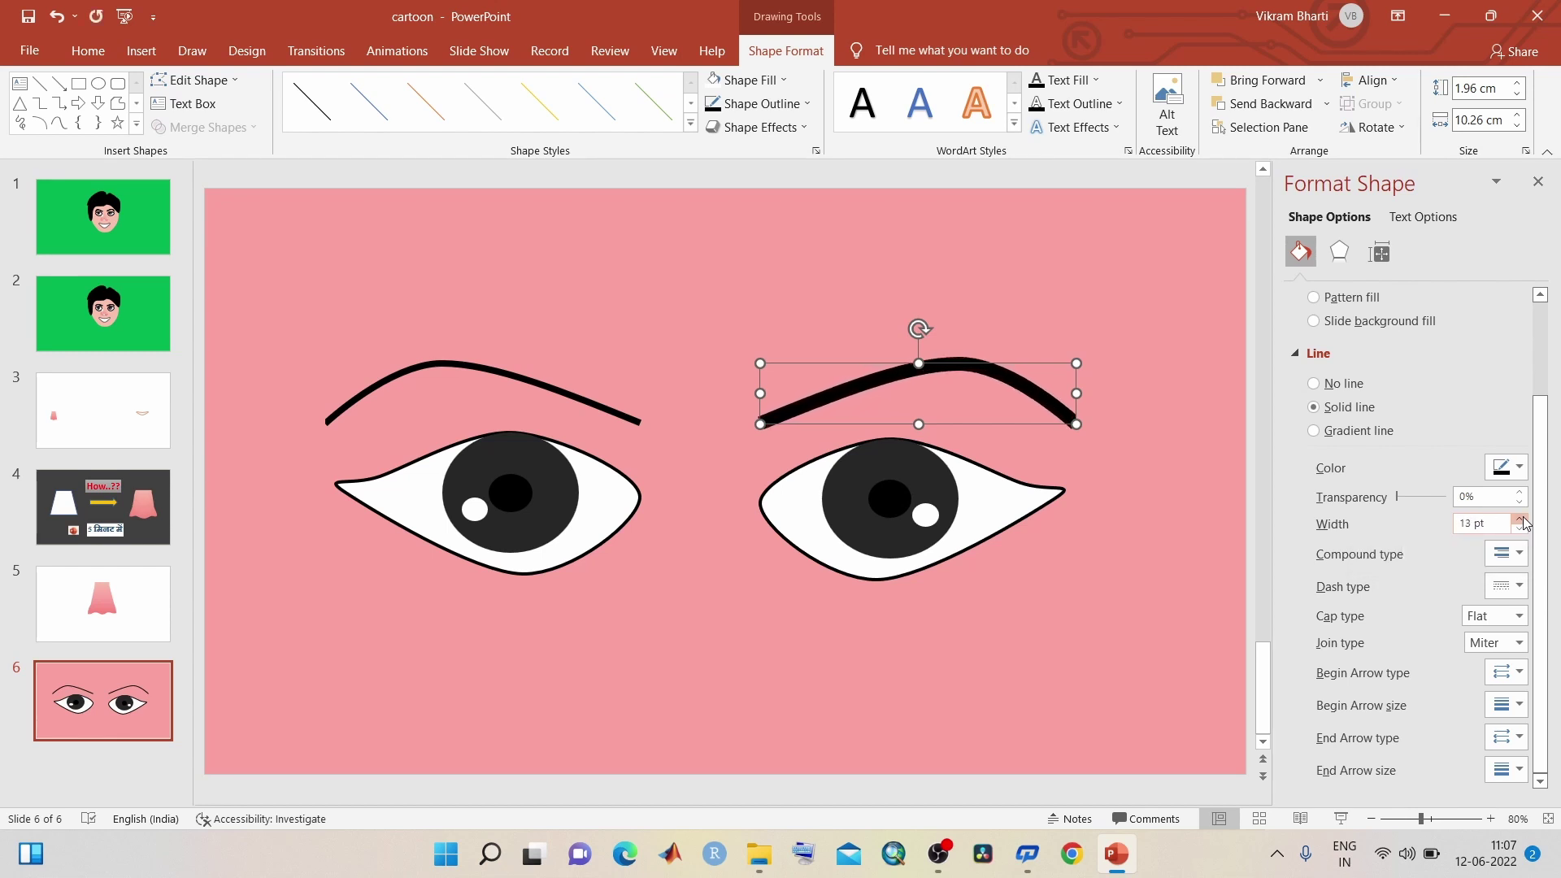
click(1519, 519)
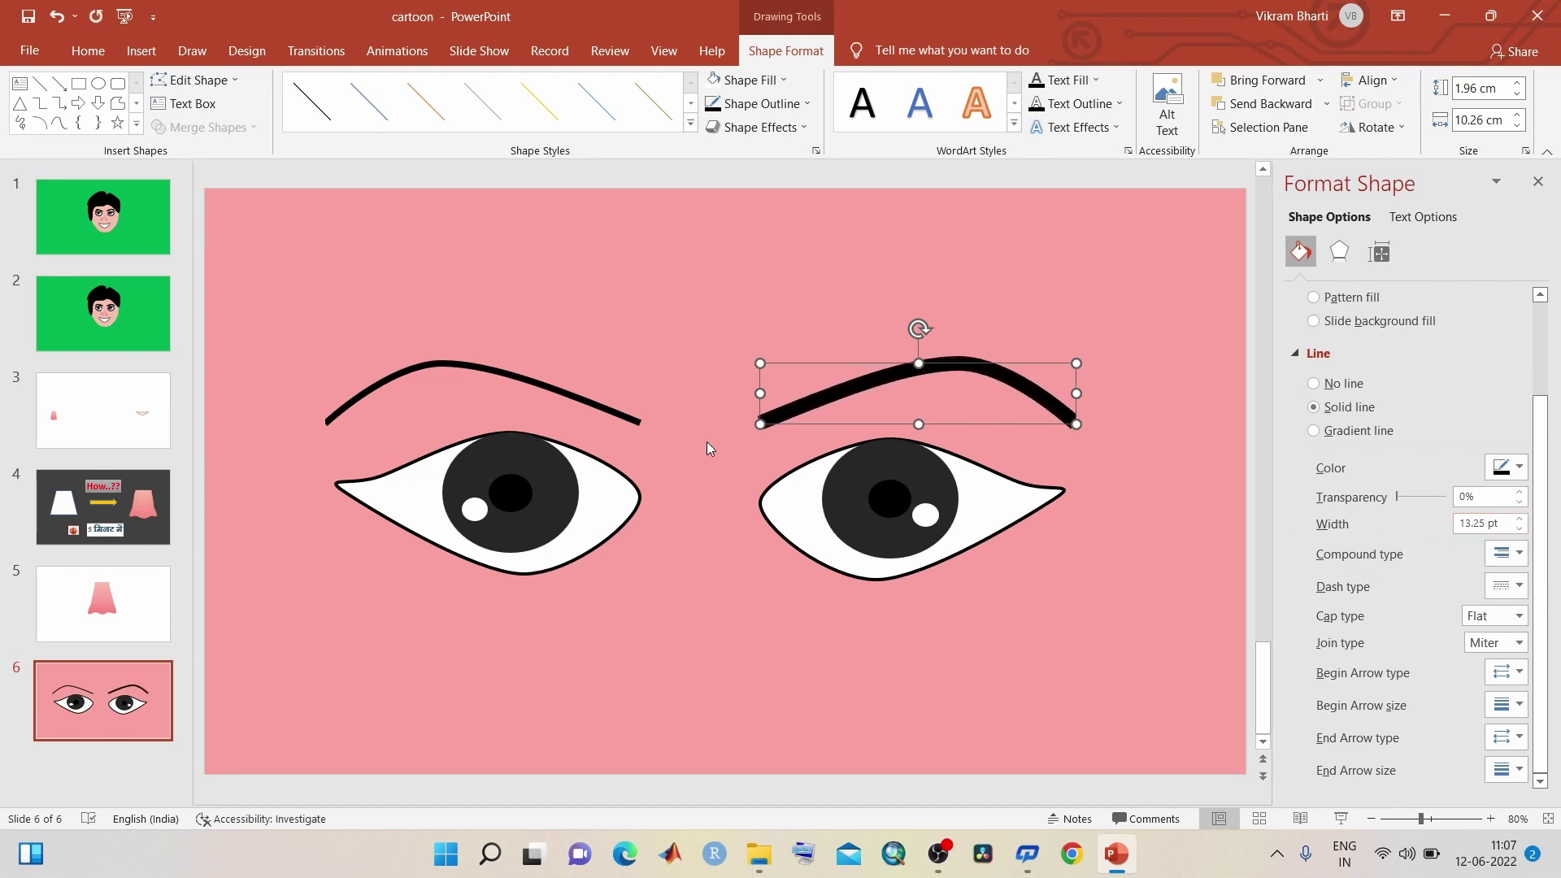
Step: Raise the left eyebrow's line width to 13.25 pt to match the right one
click(562, 397)
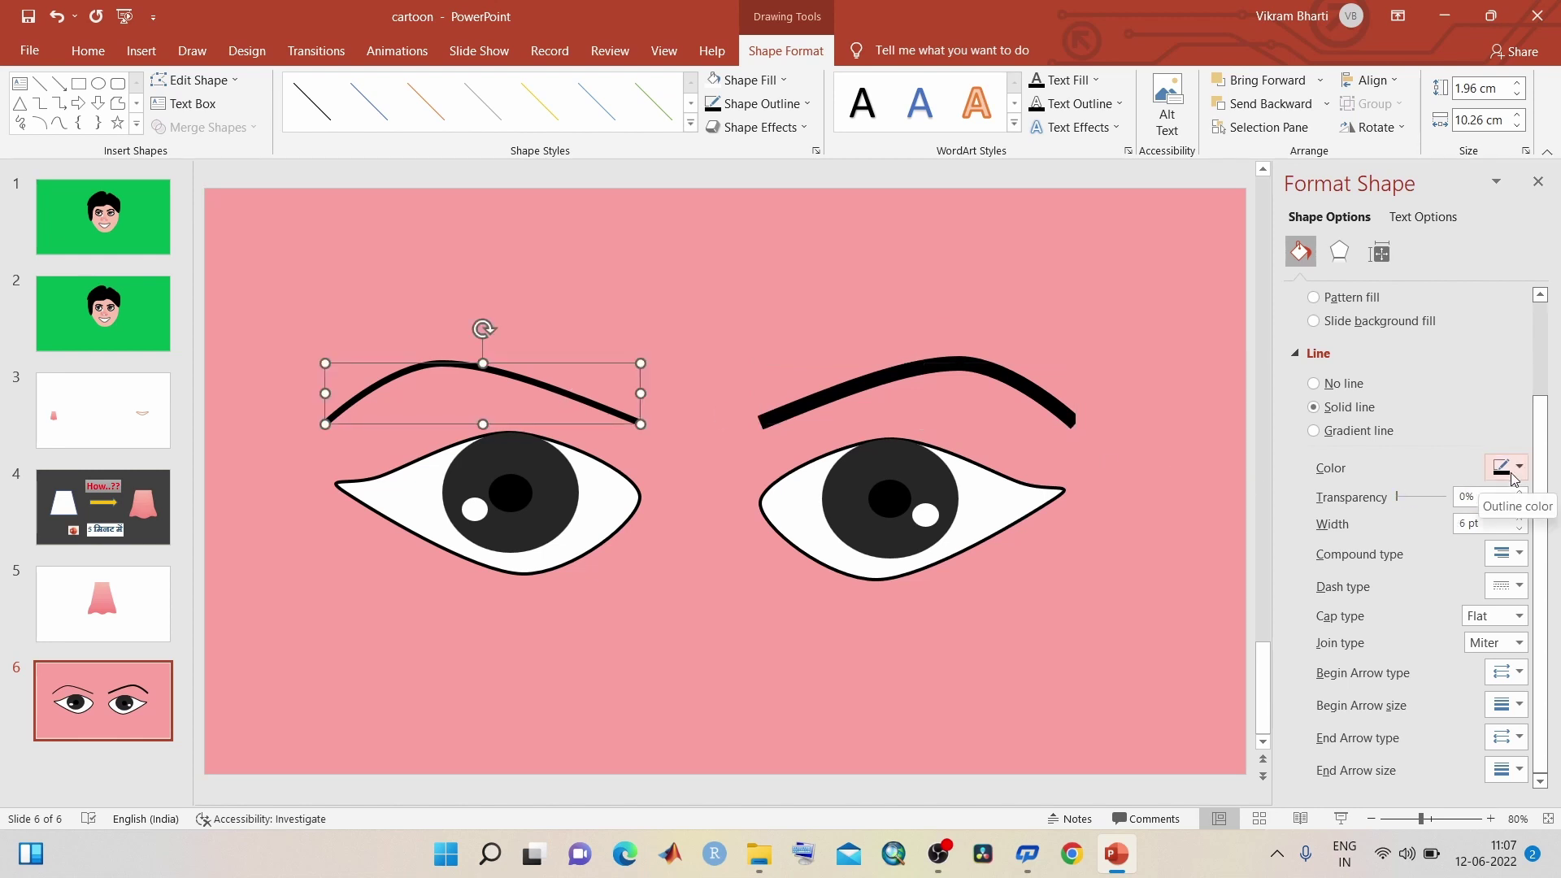
click(1517, 519)
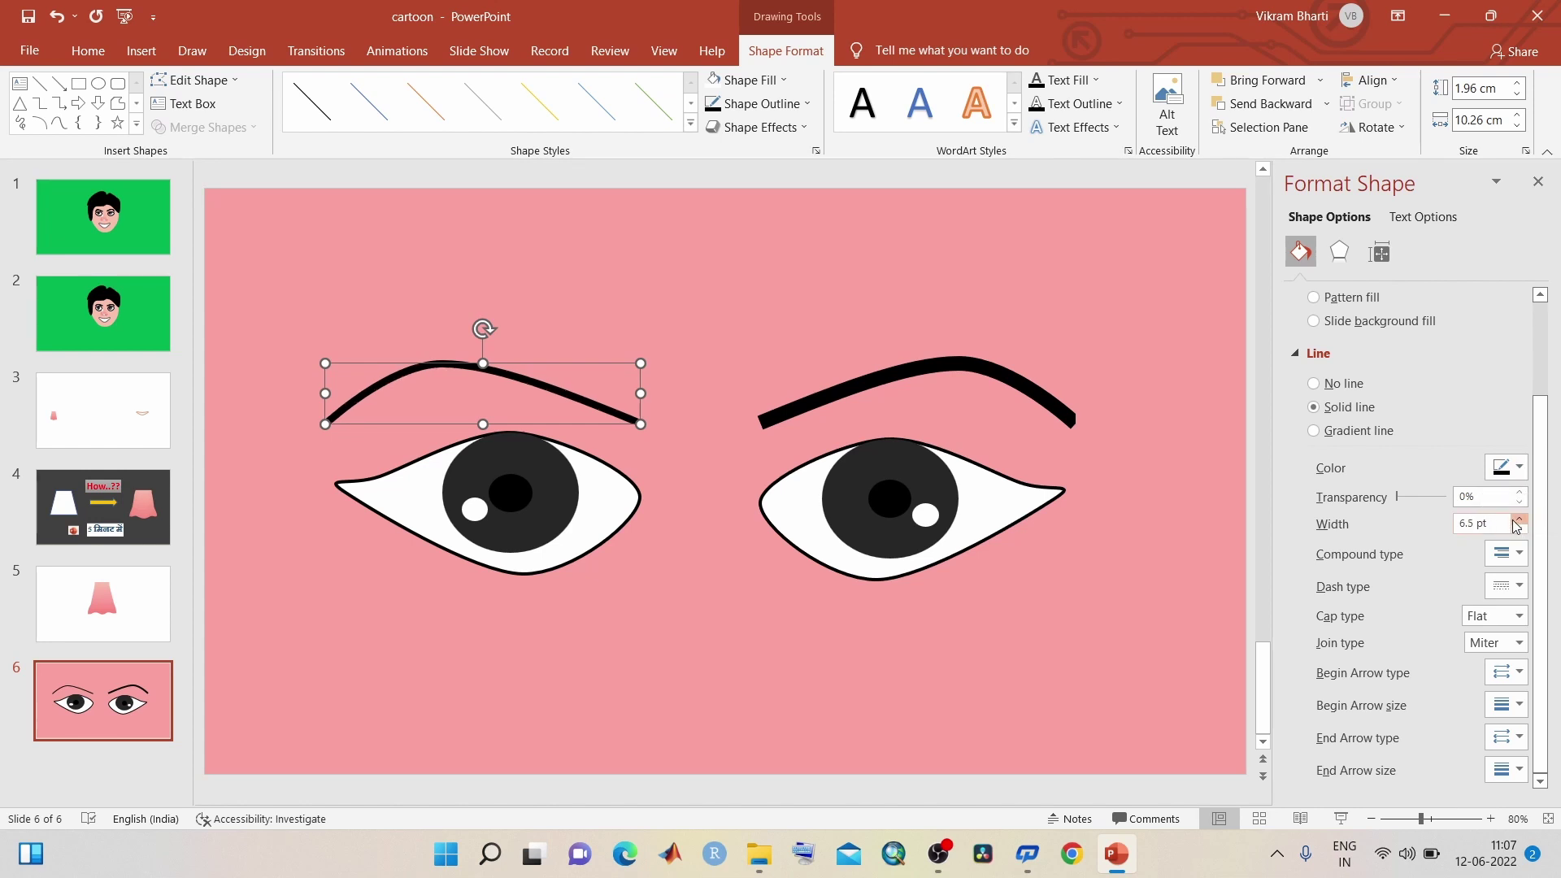
click(1518, 520)
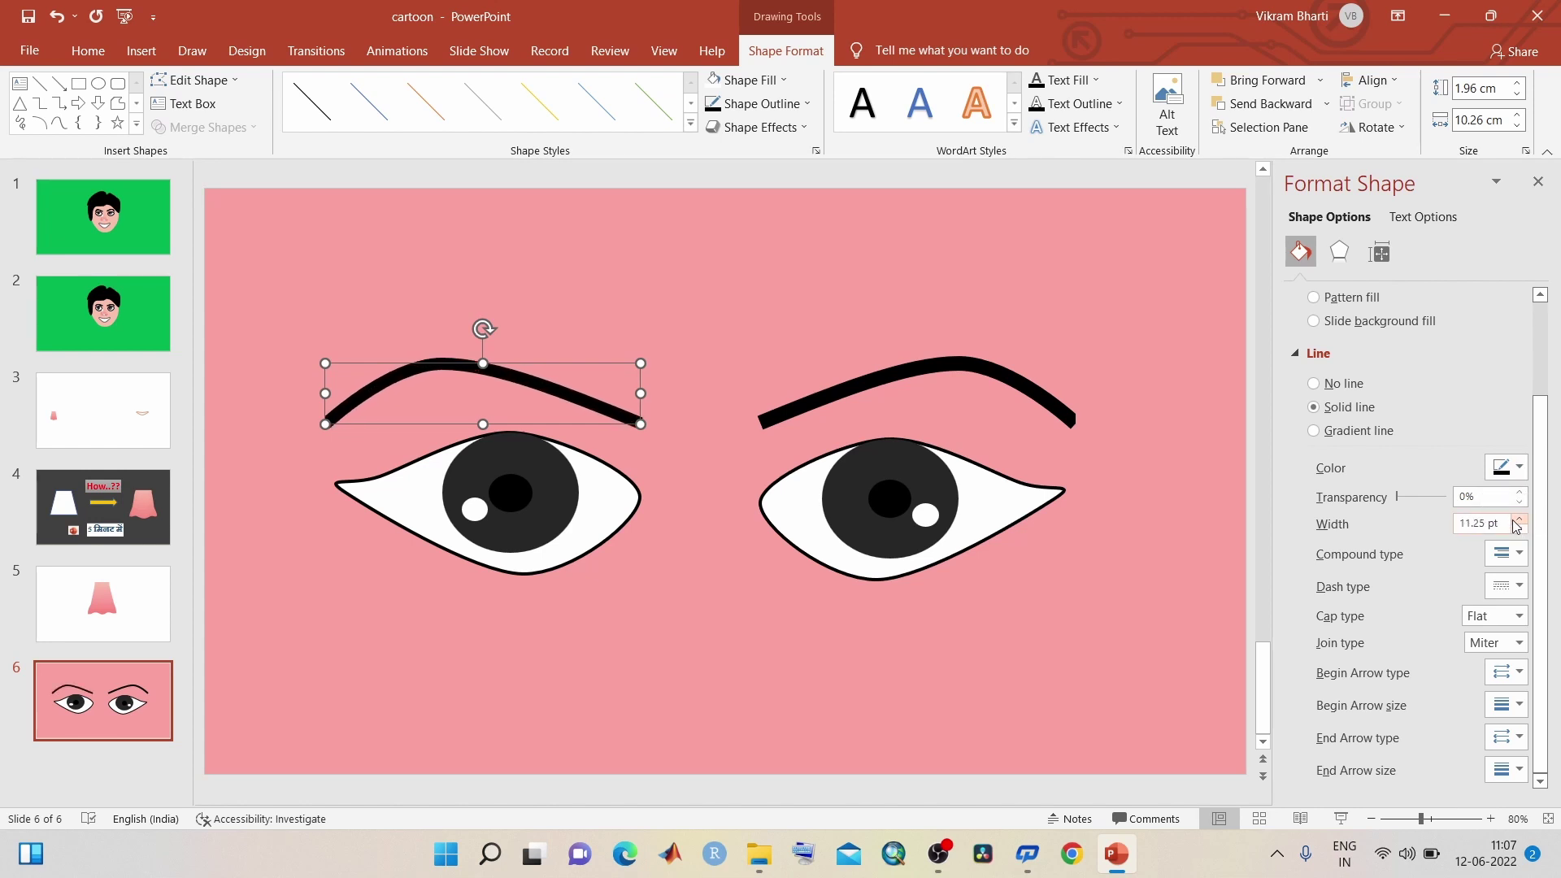
click(1518, 519)
click(1518, 520)
click(1518, 520)
click(1517, 520)
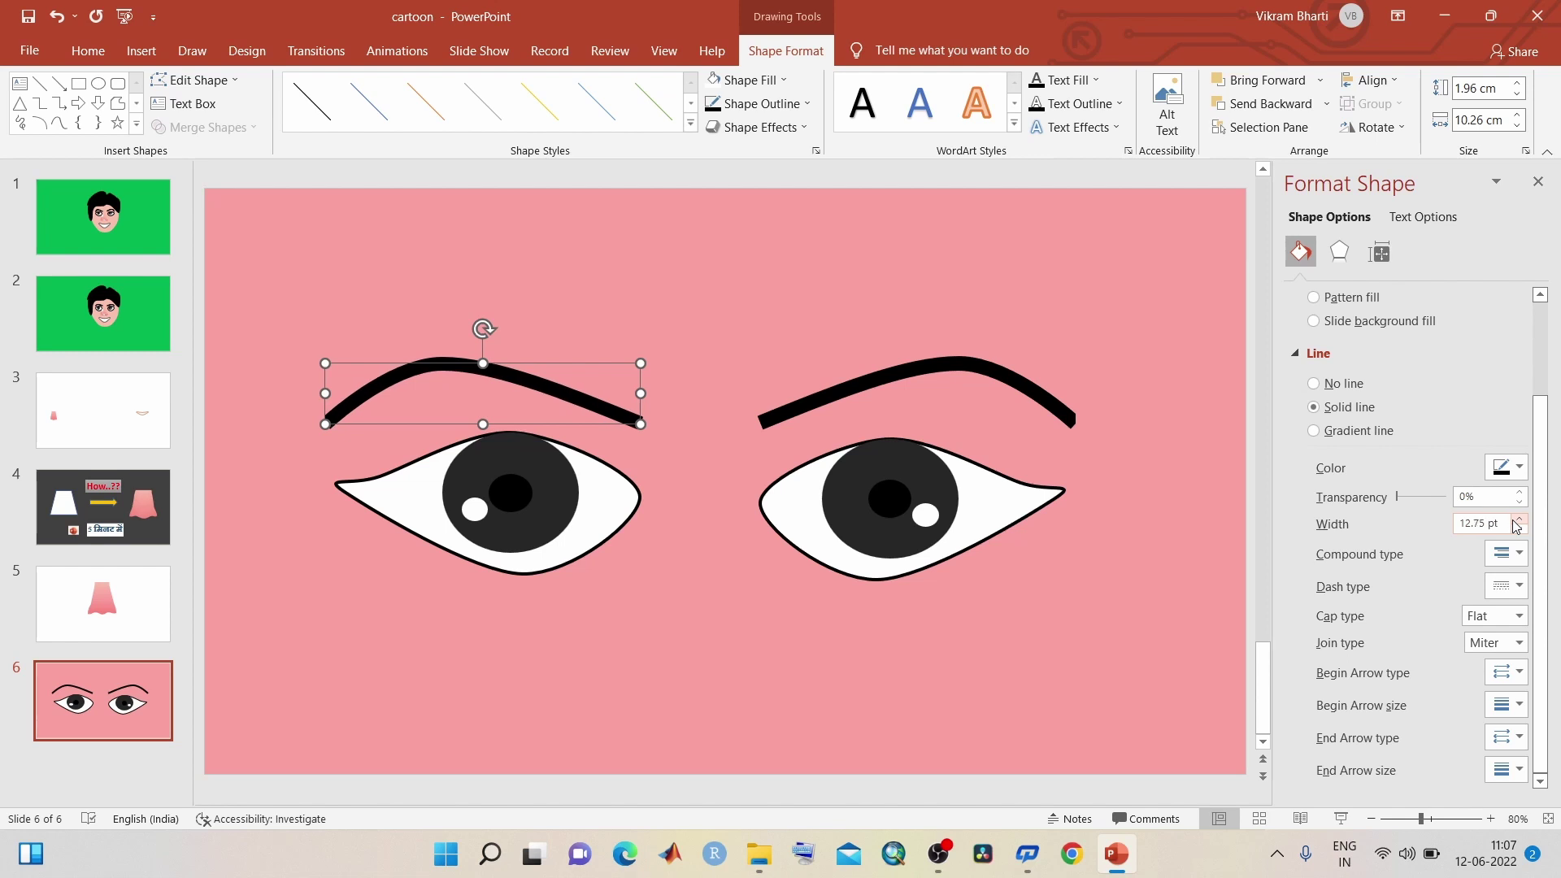
click(1517, 520)
click(1517, 519)
click(1111, 605)
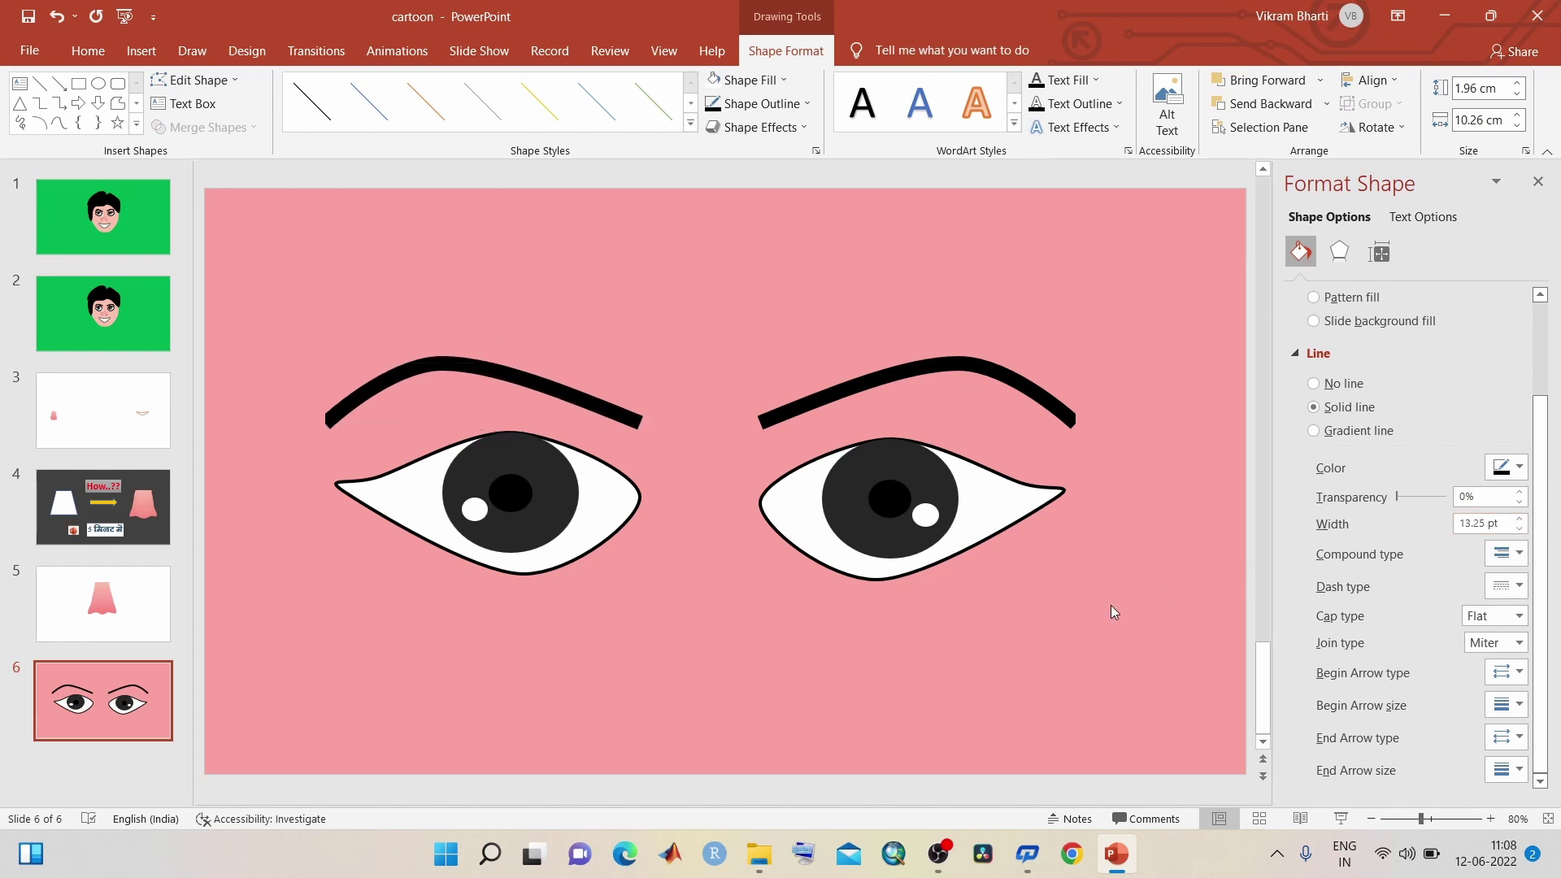
click(1111, 605)
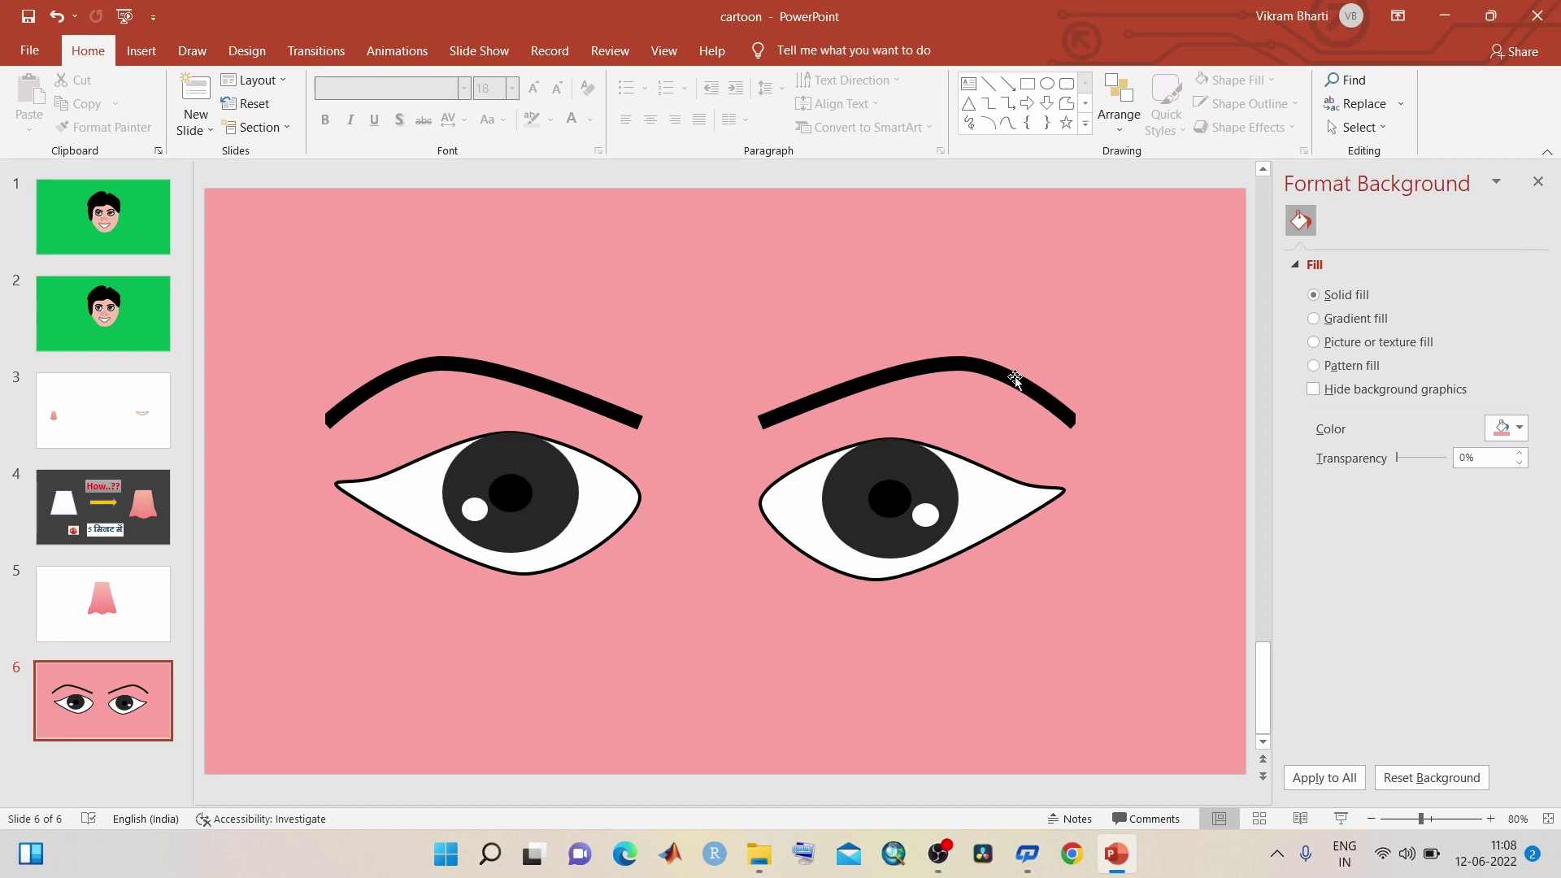
Step: Nudge the right eye slightly right and the left eye slightly left, then deselect
click(922, 554)
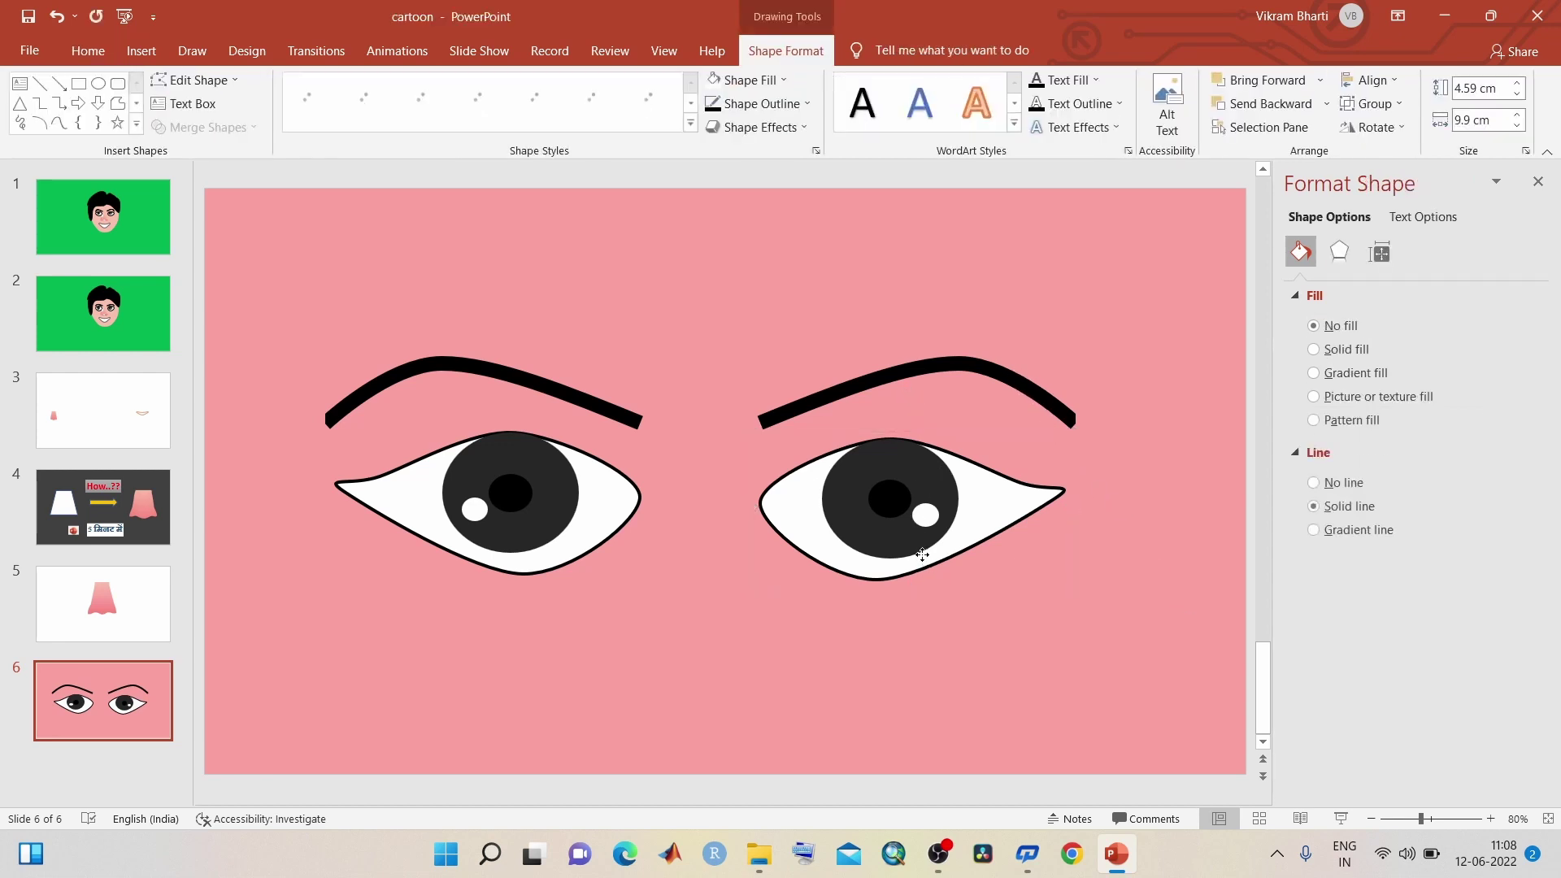
drag(922, 554, 932, 552)
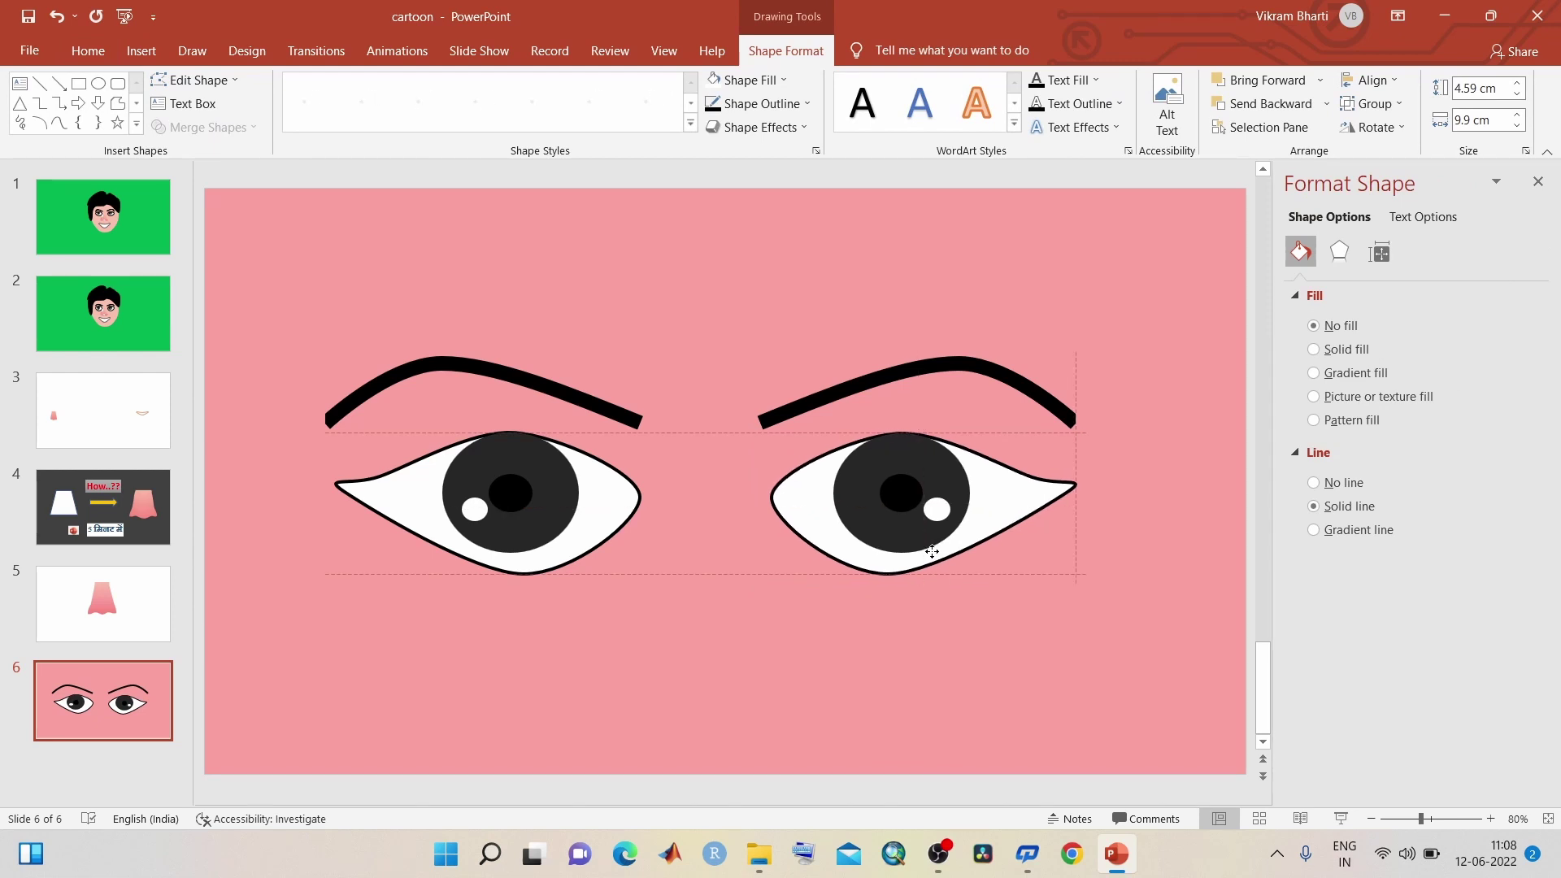
drag(932, 551, 932, 552)
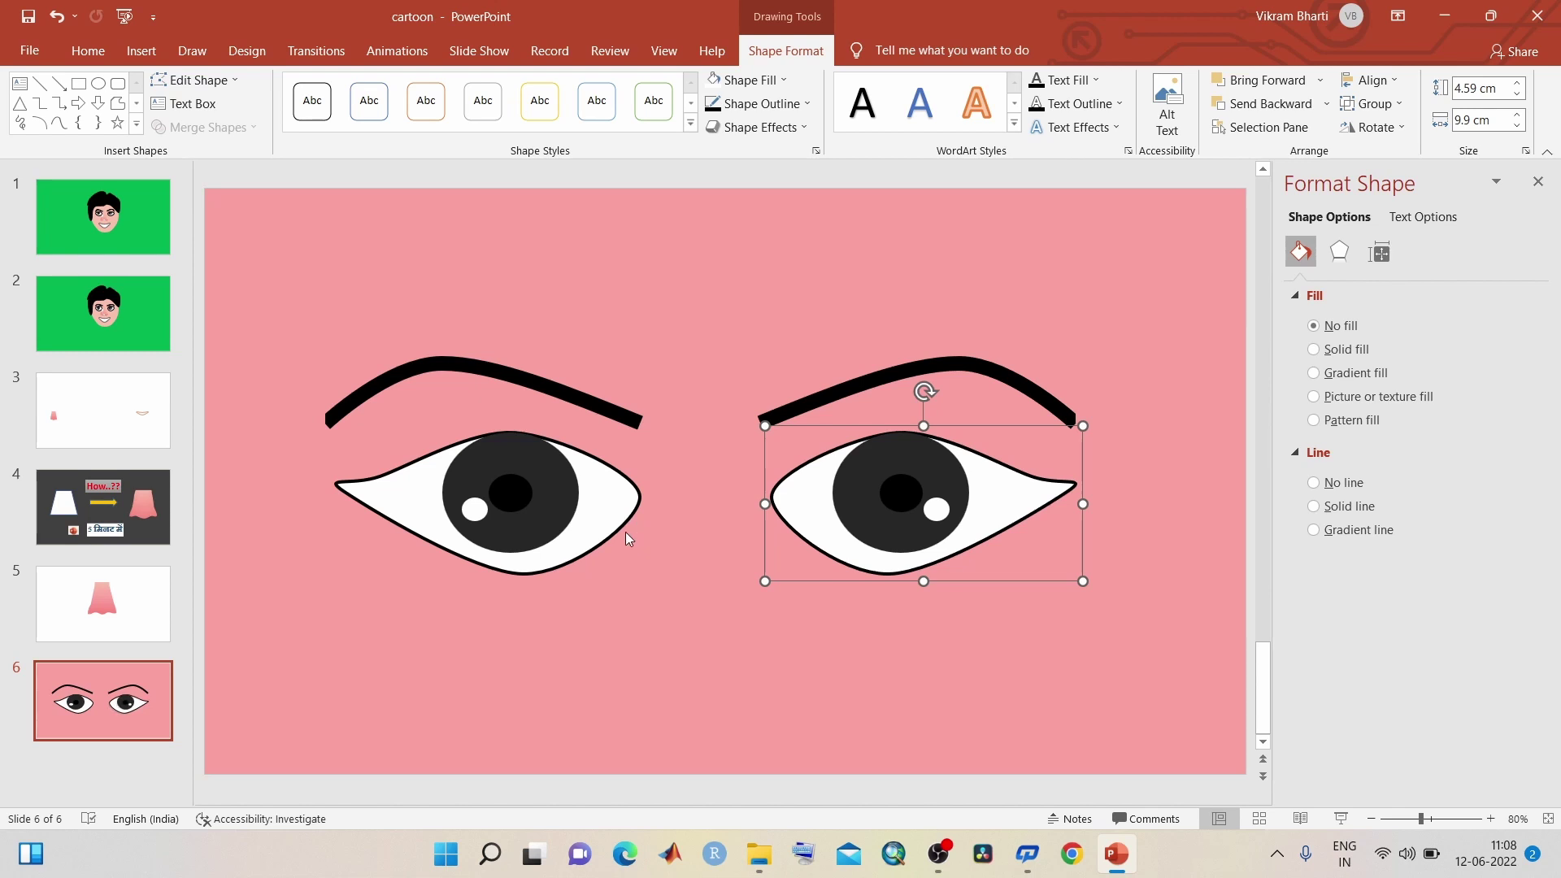
drag(614, 527, 602, 525)
click(698, 273)
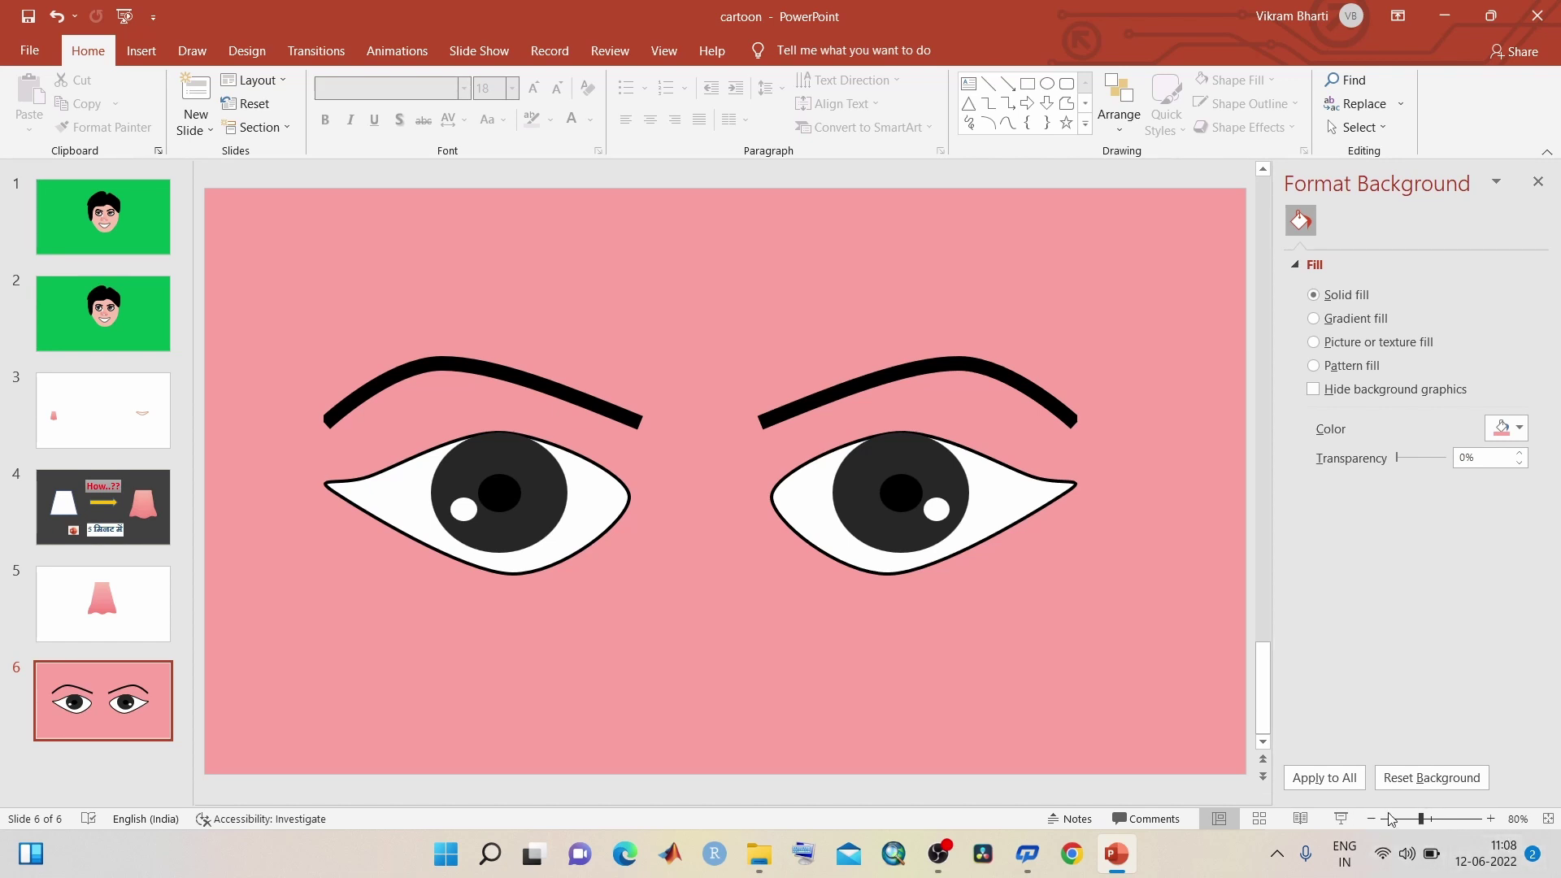
click(1411, 820)
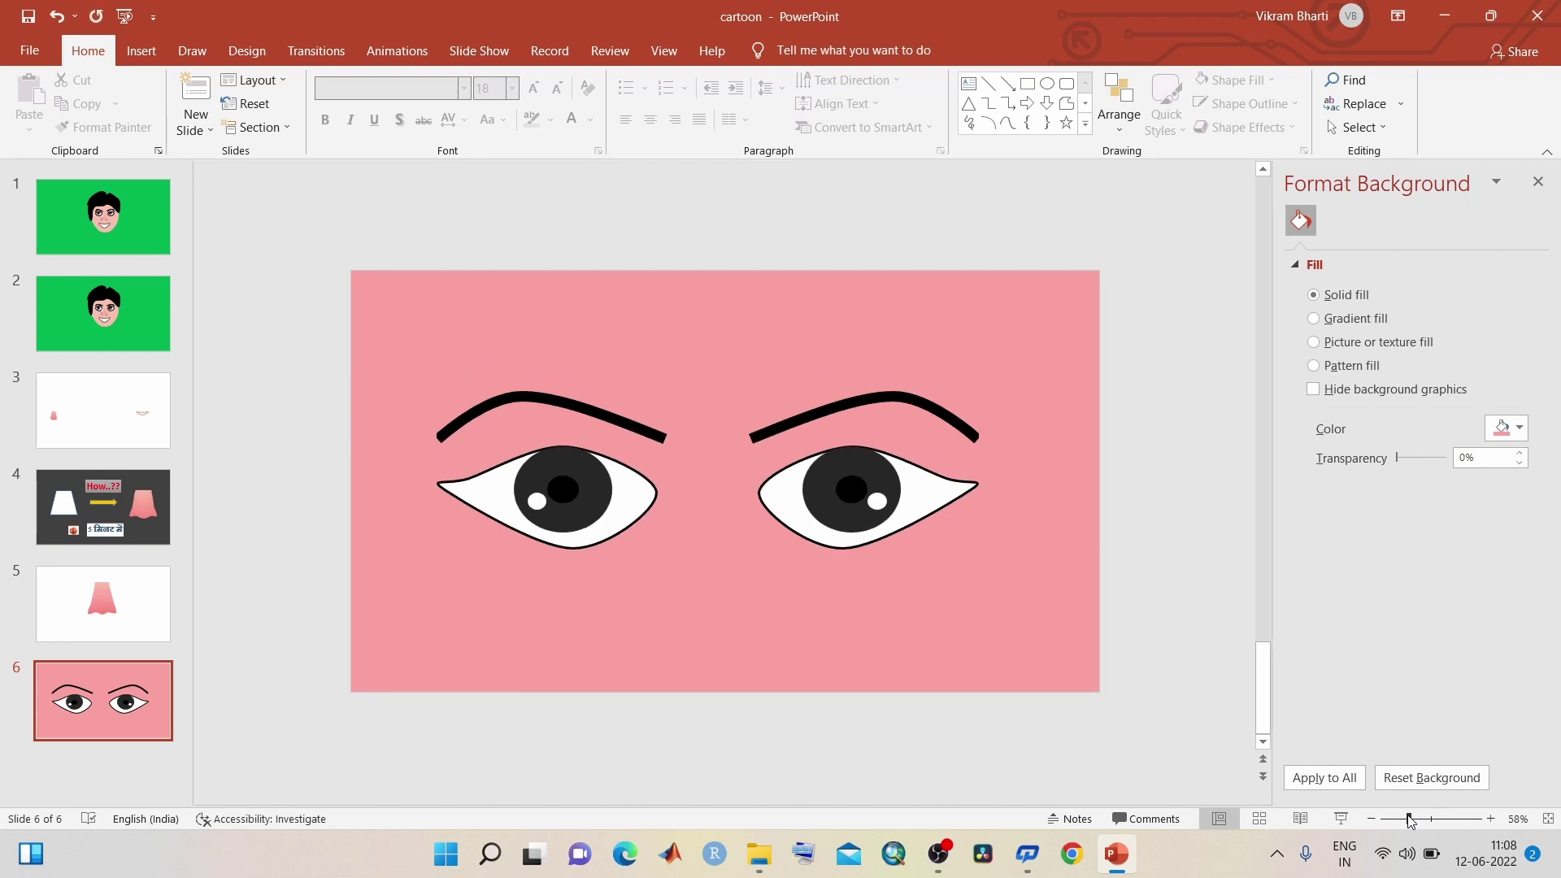
click(1447, 819)
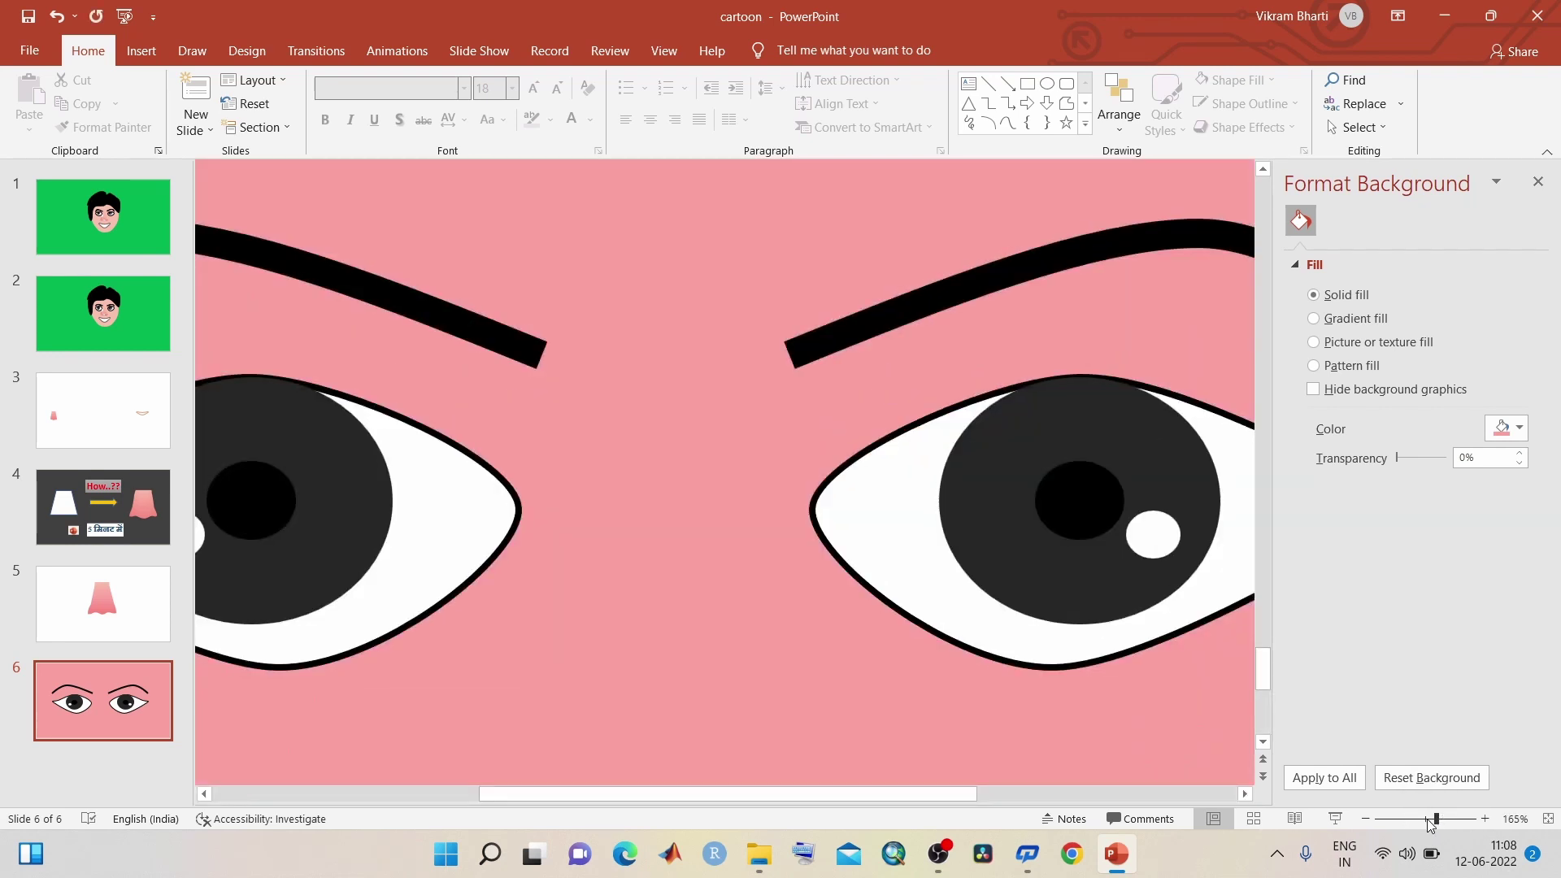
click(1423, 820)
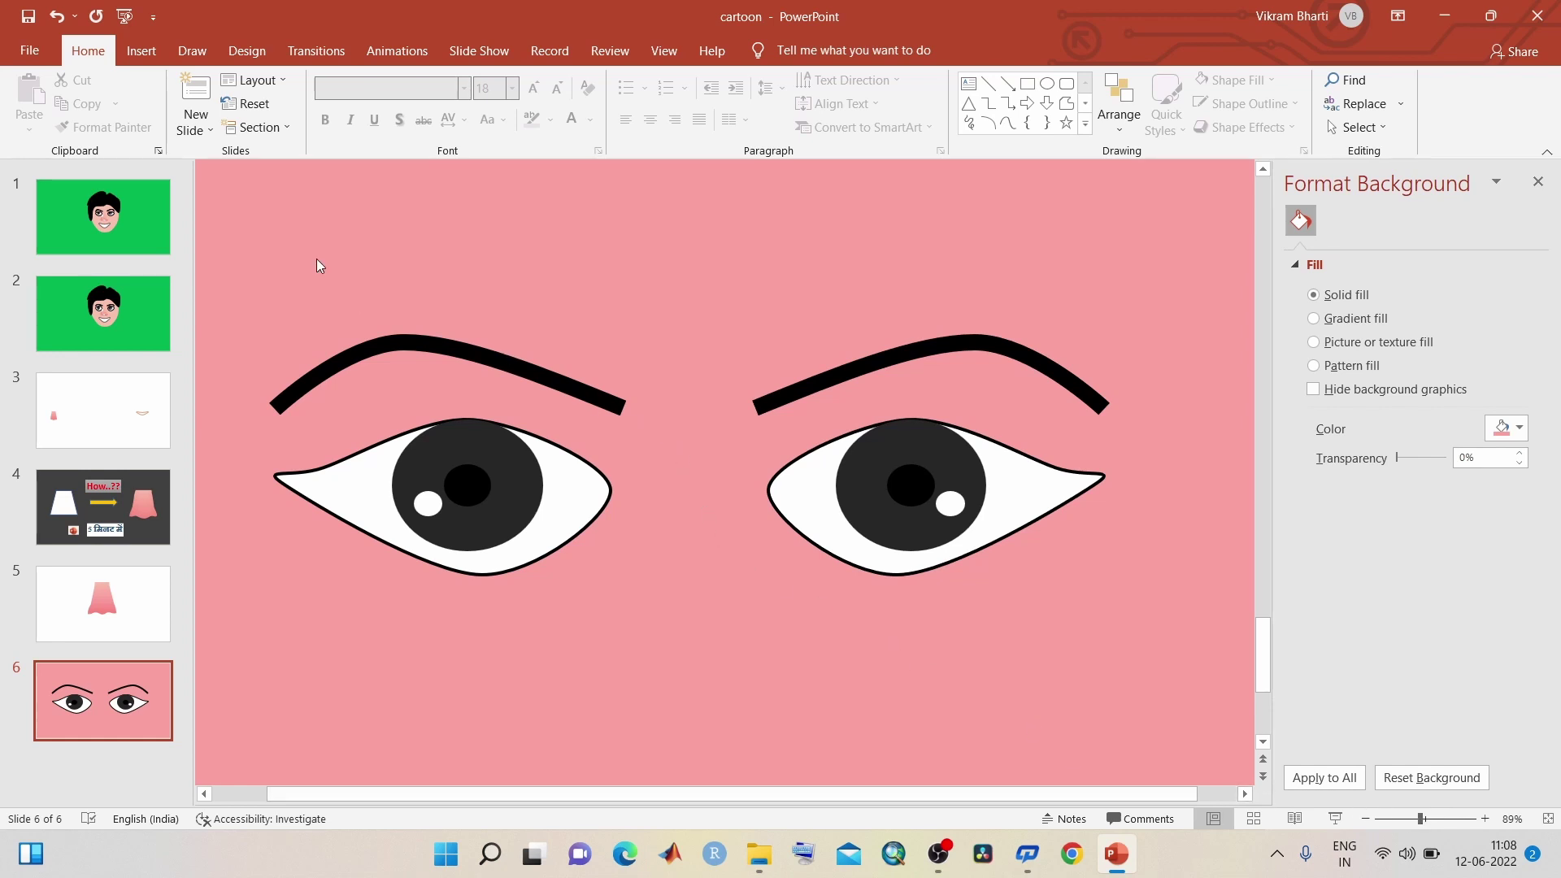
Step: Select and group all four eye and eyebrow shapes, scale the group down, and centre it on slide 6
drag(222, 245, 1233, 724)
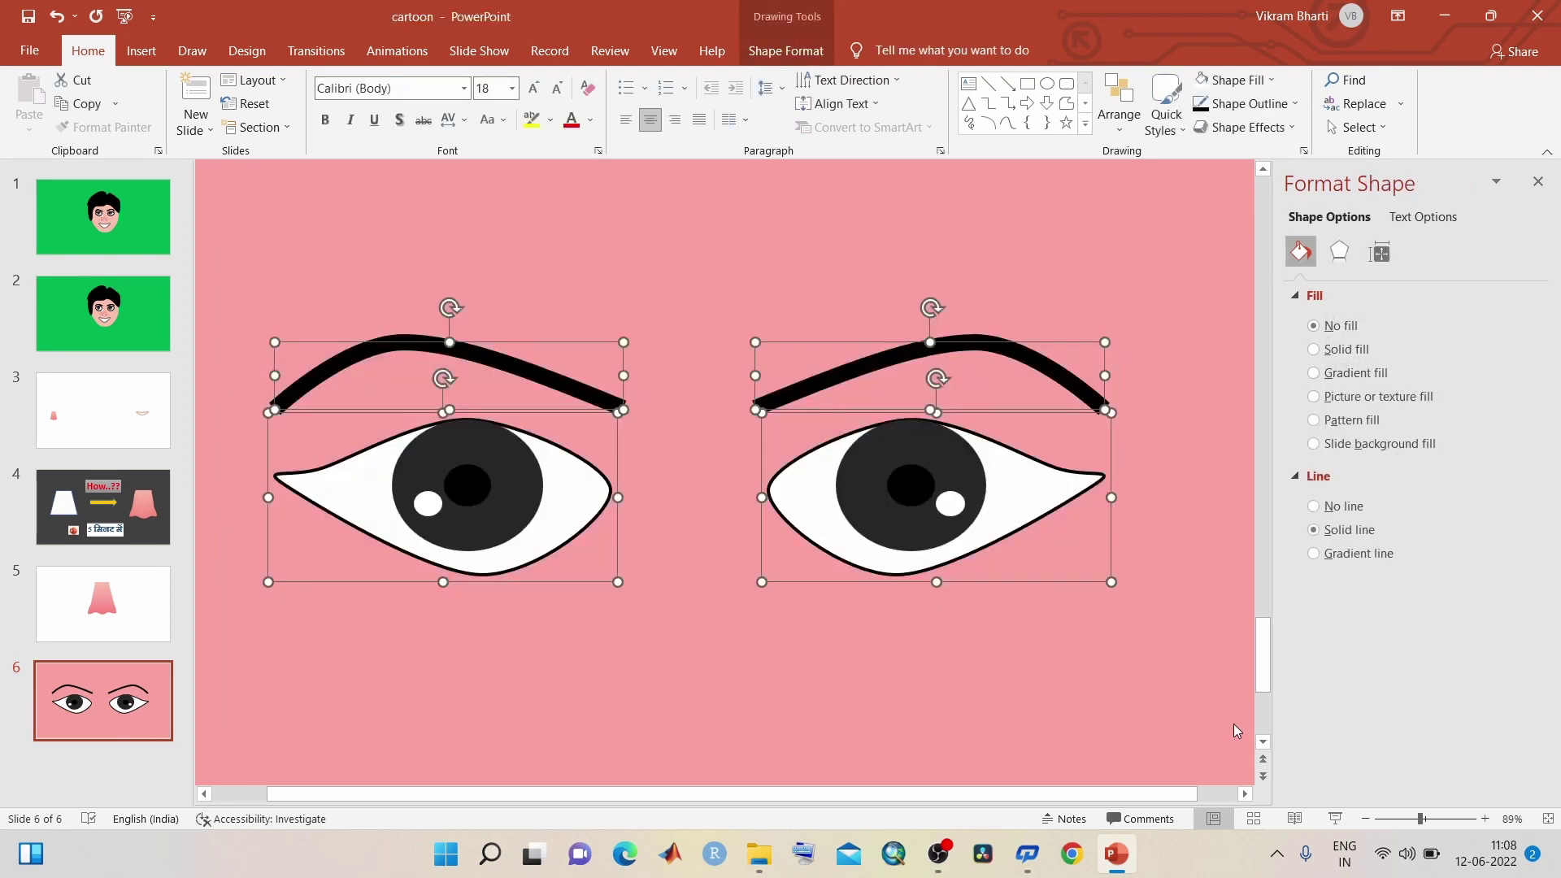
key(ctrl+g)
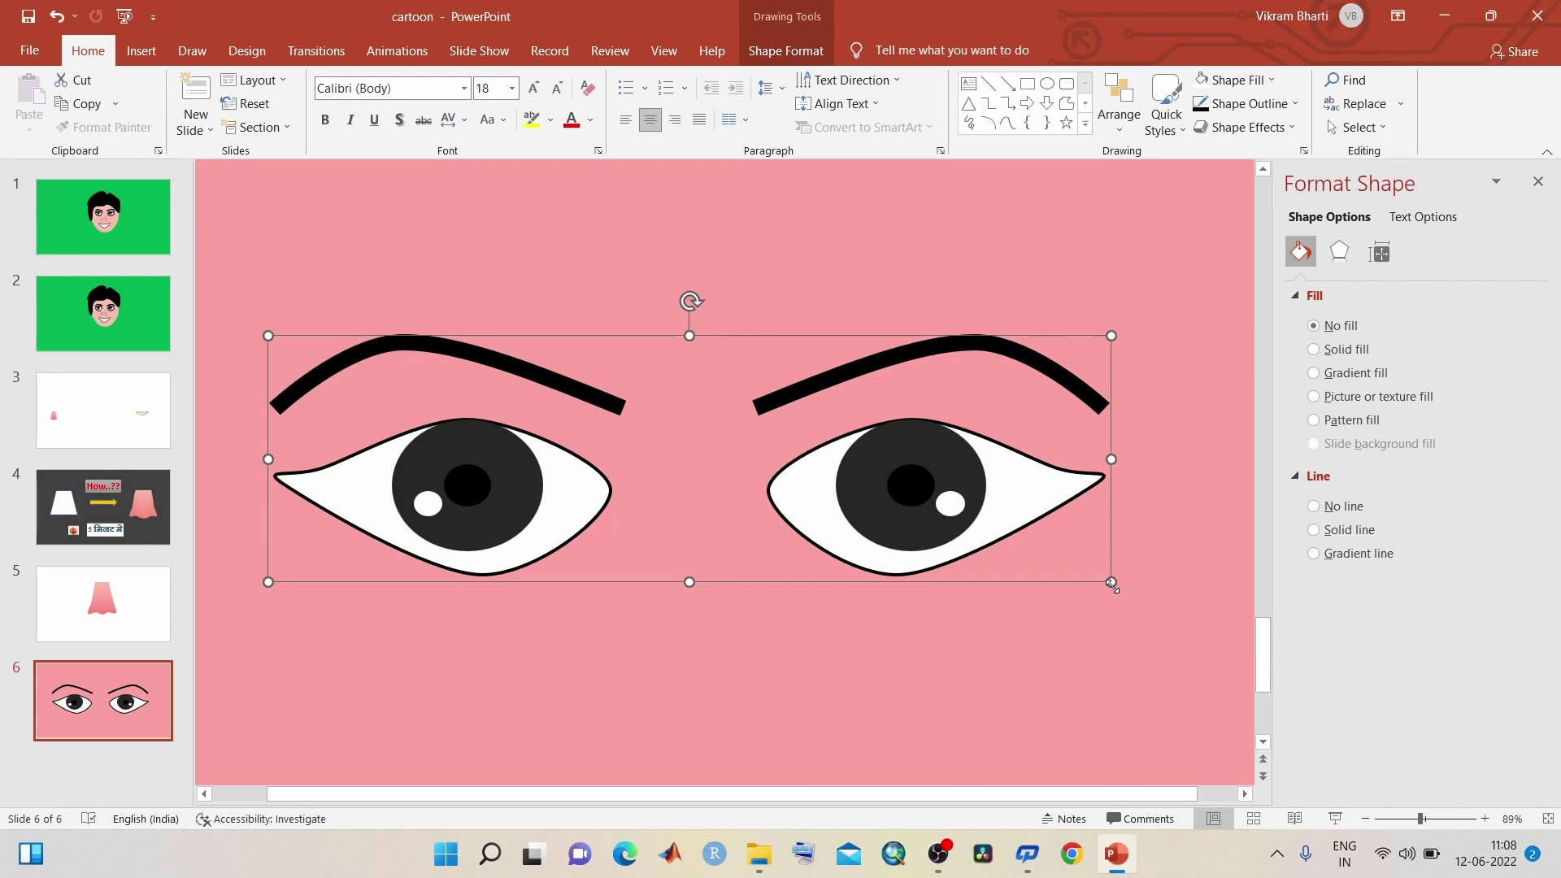
drag(1112, 583, 758, 473)
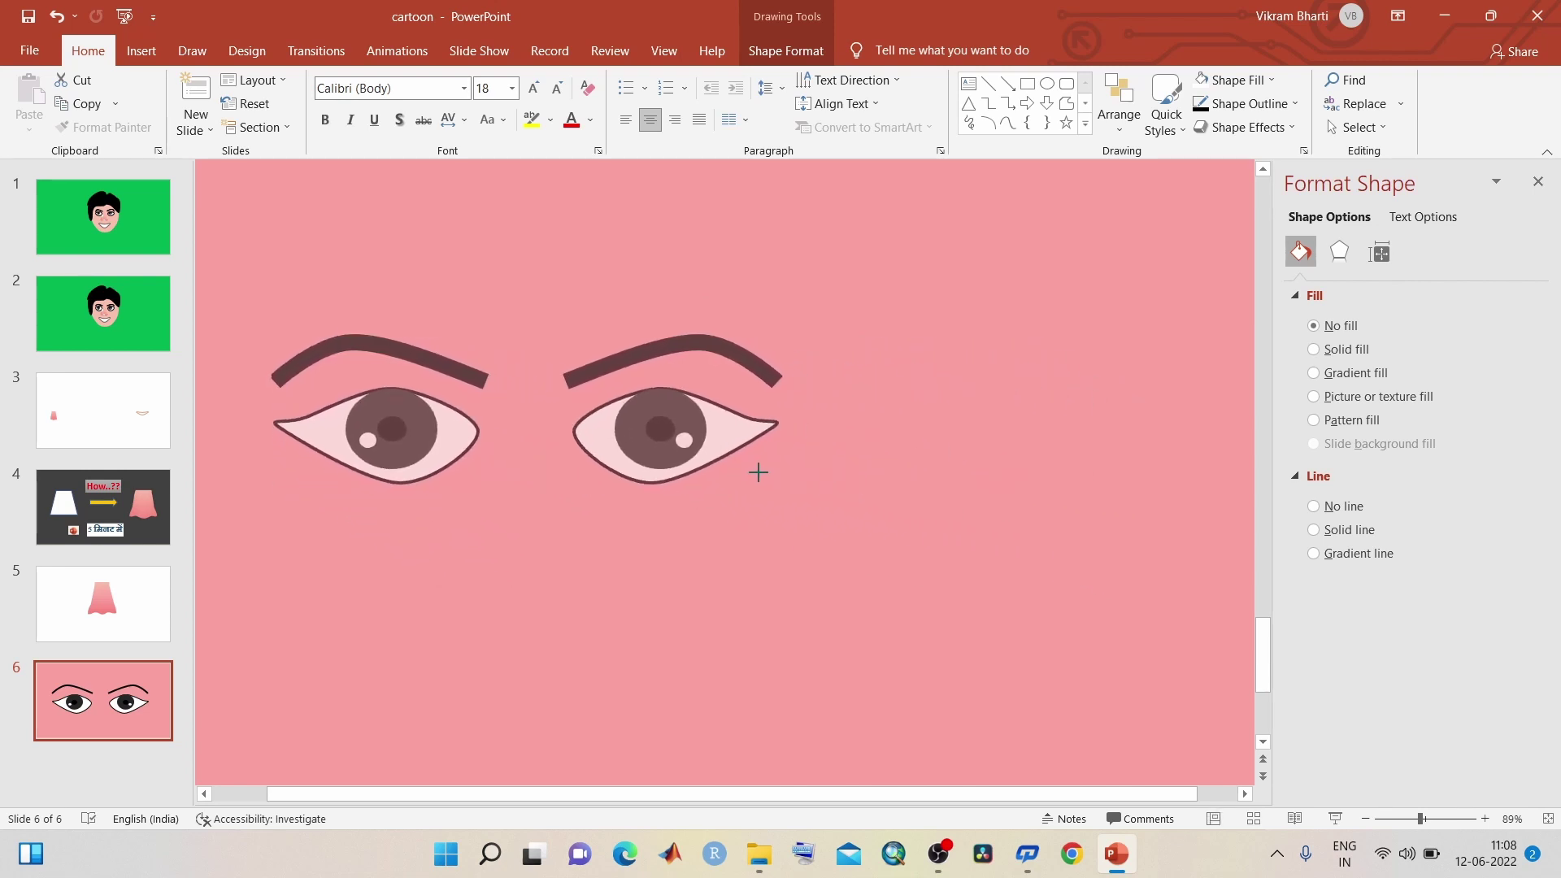
drag(757, 472, 636, 448)
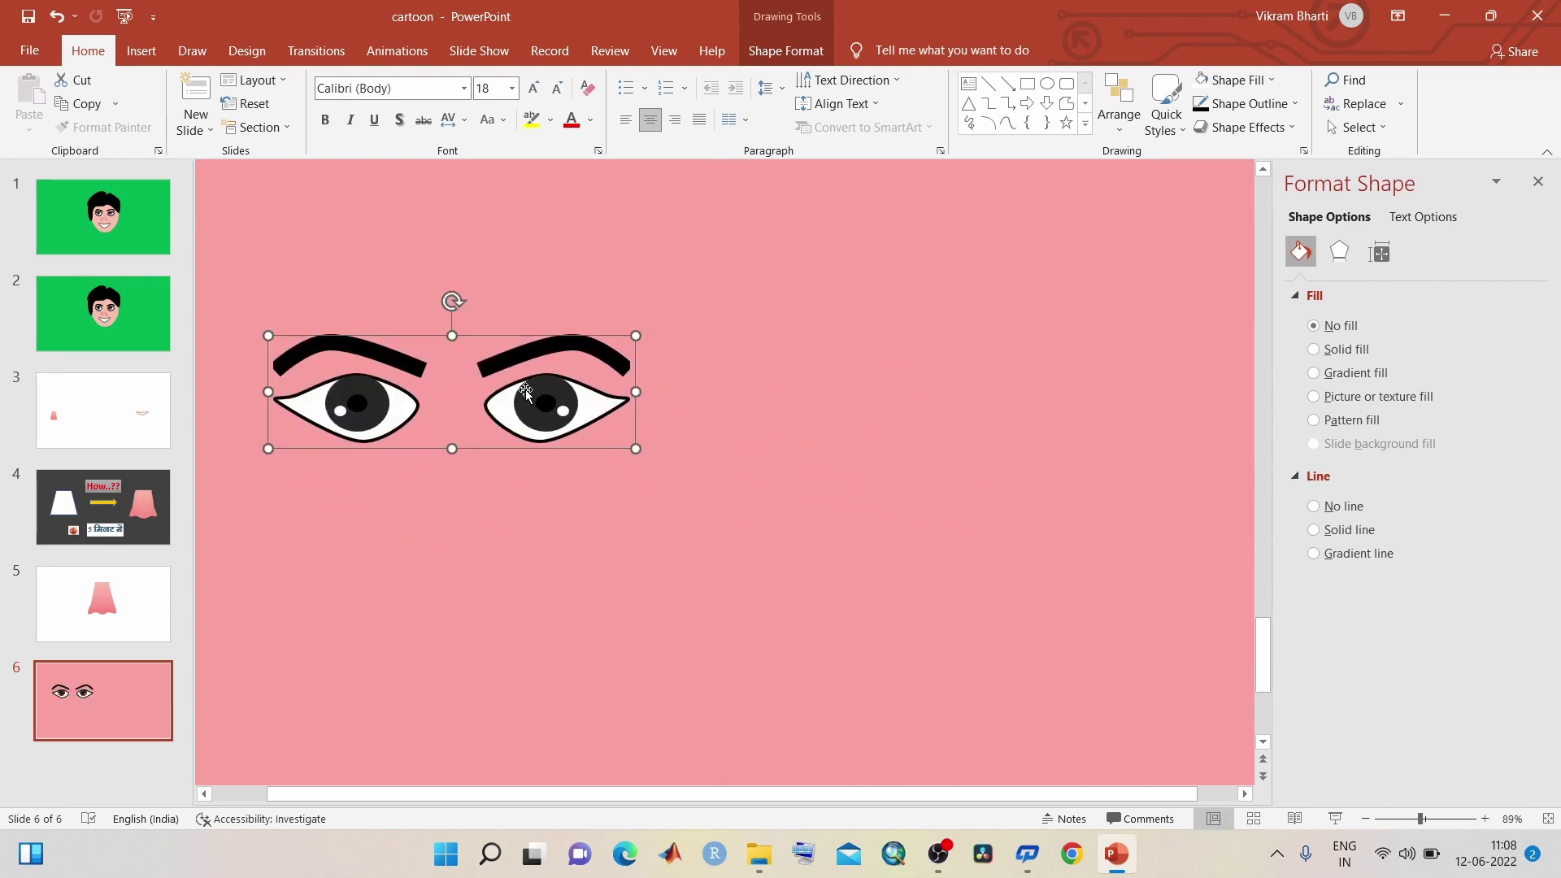
mouse_move(528, 418)
mouse_down()
mouse_move(822, 477)
mouse_move(792, 478)
mouse_up()
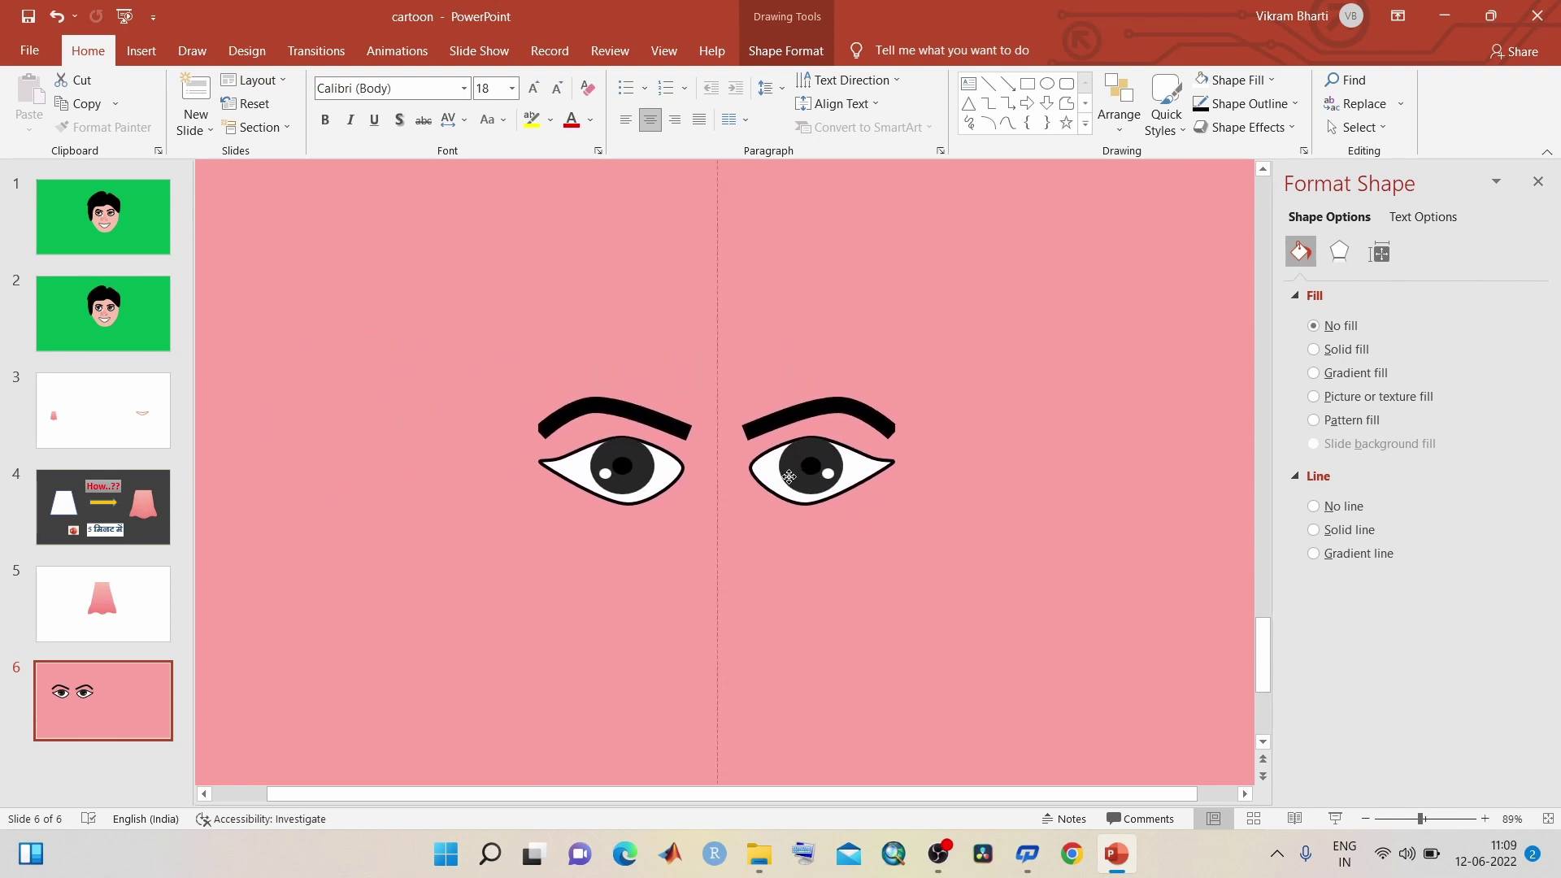
click(880, 619)
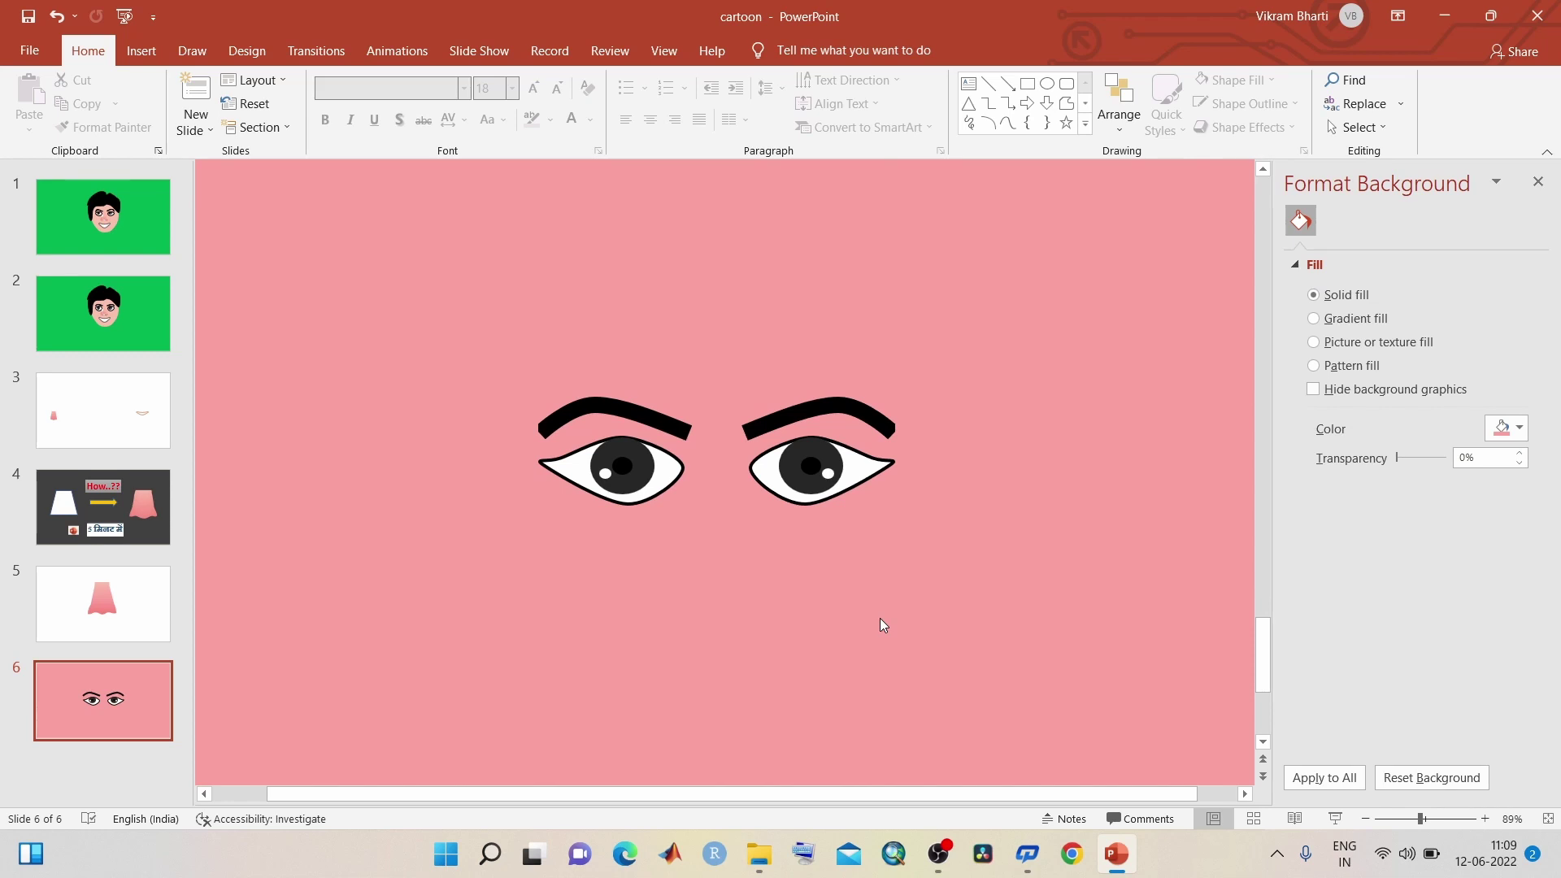